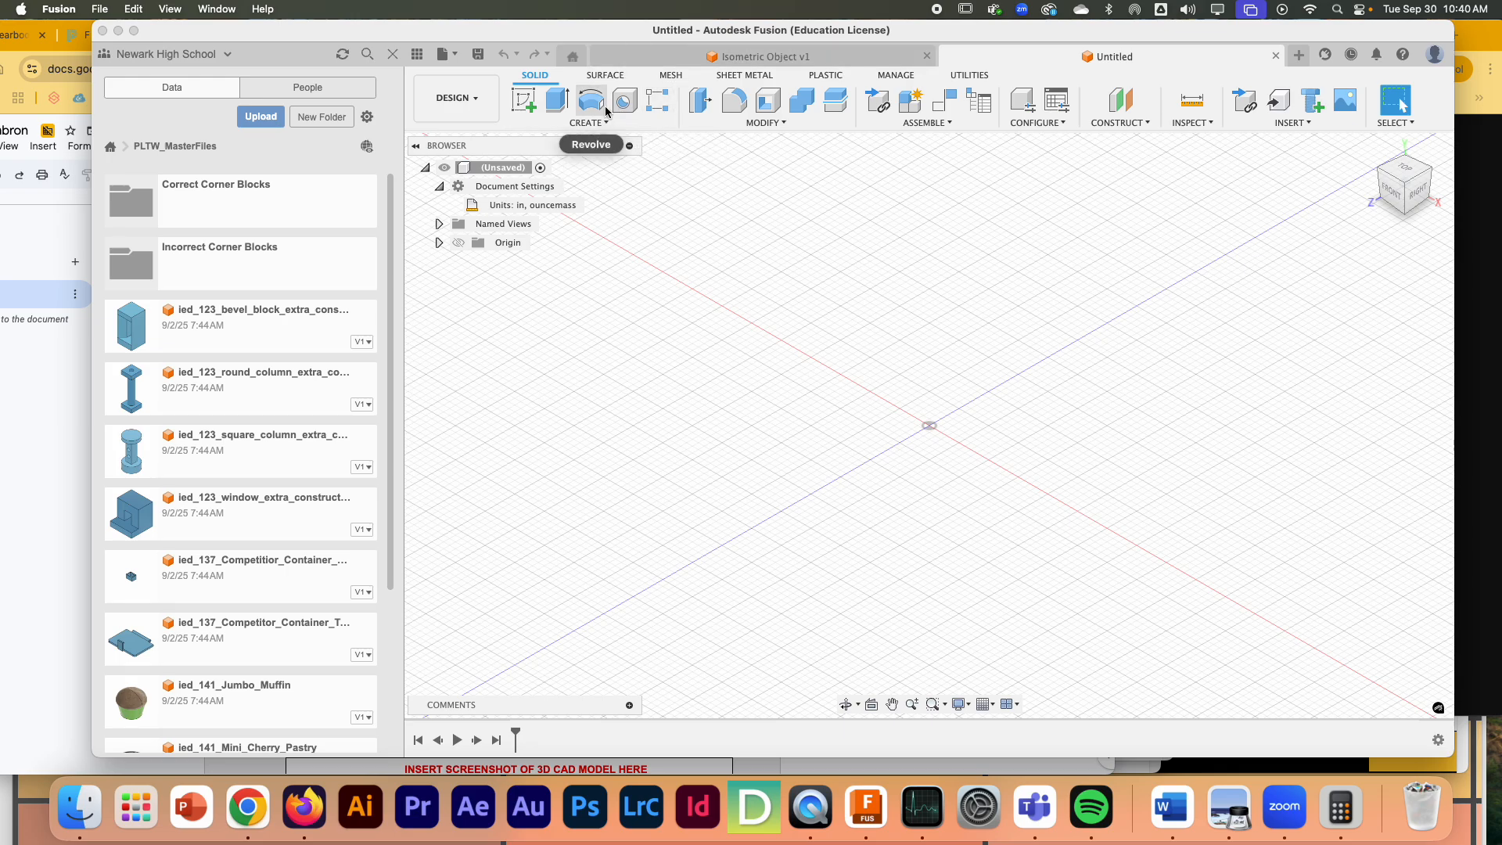
- Create a new internal component named Shape
{"action": "left_click", "coordinate": [903, 122]}
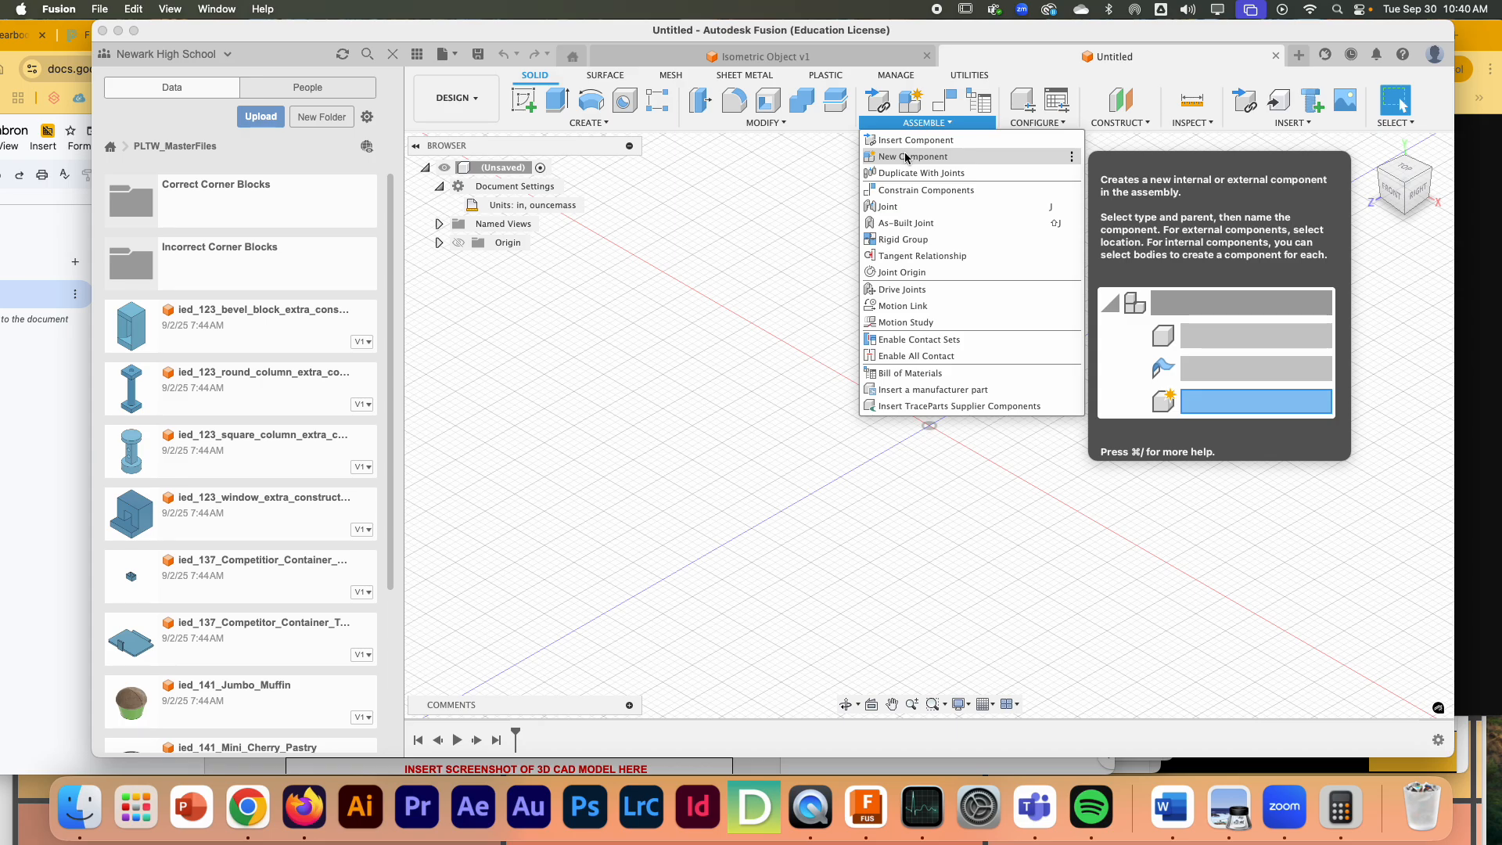
{"action": "left_click", "coordinate": [905, 158]}
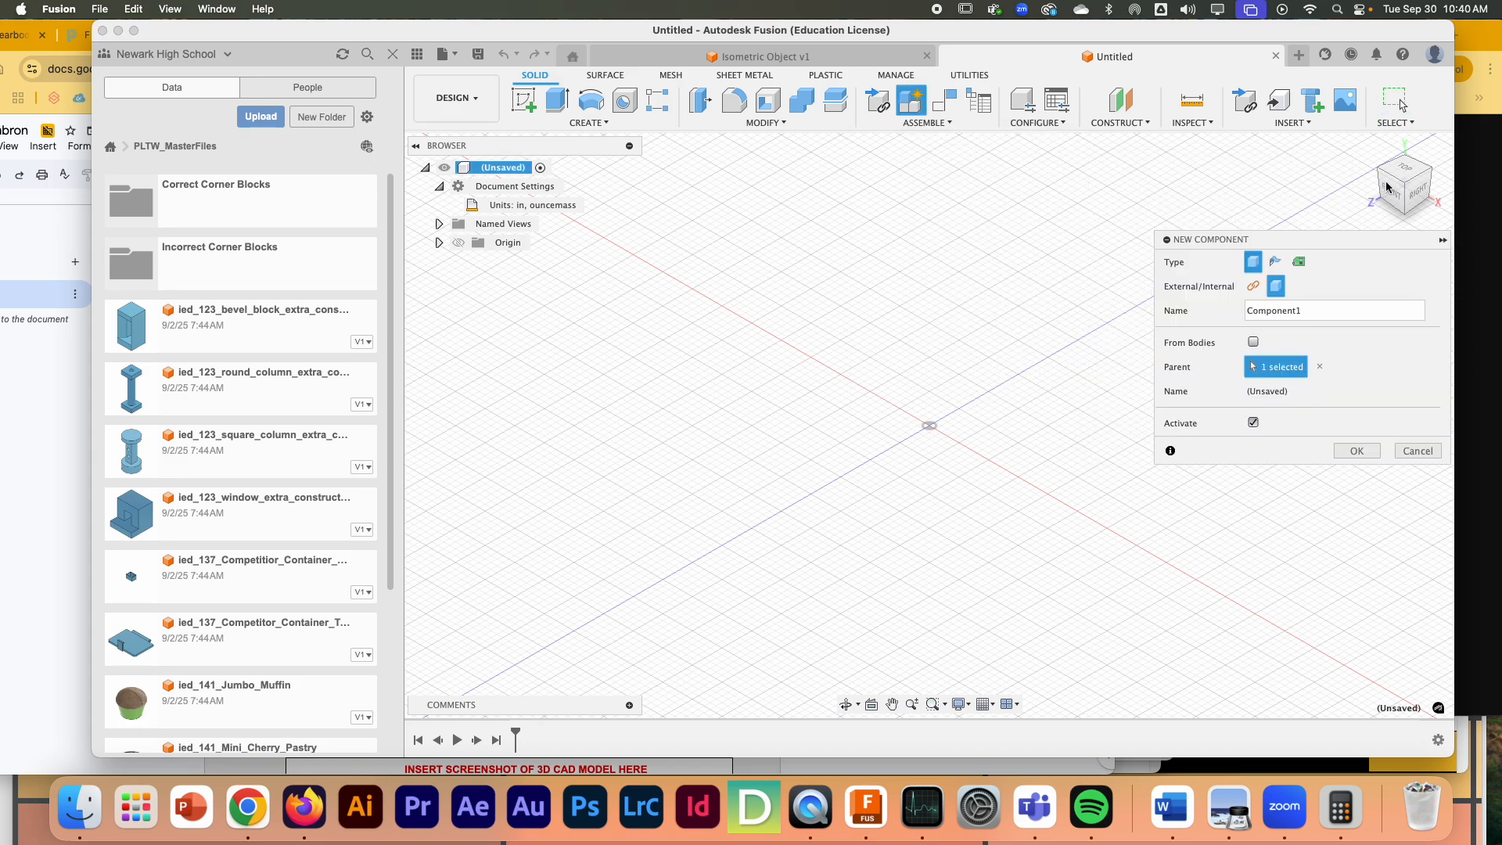
{"action": "double_click", "coordinate": [1302, 313]}
{"action": "type", "text": "Shape"}
{"action": "left_click", "coordinate": [1350, 452]}
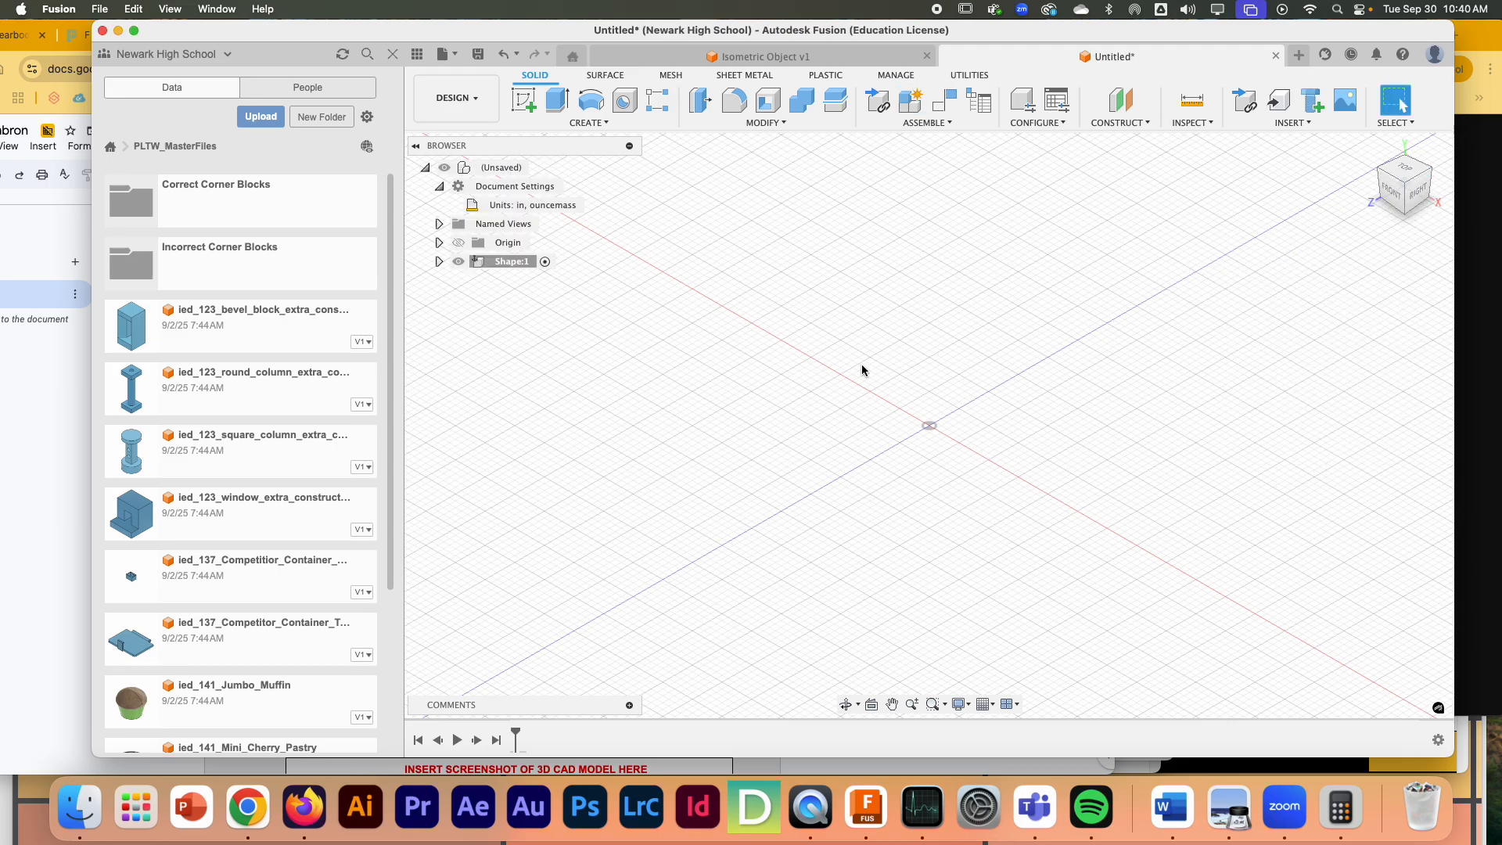
{"action": "left_click", "coordinate": [874, 127]}
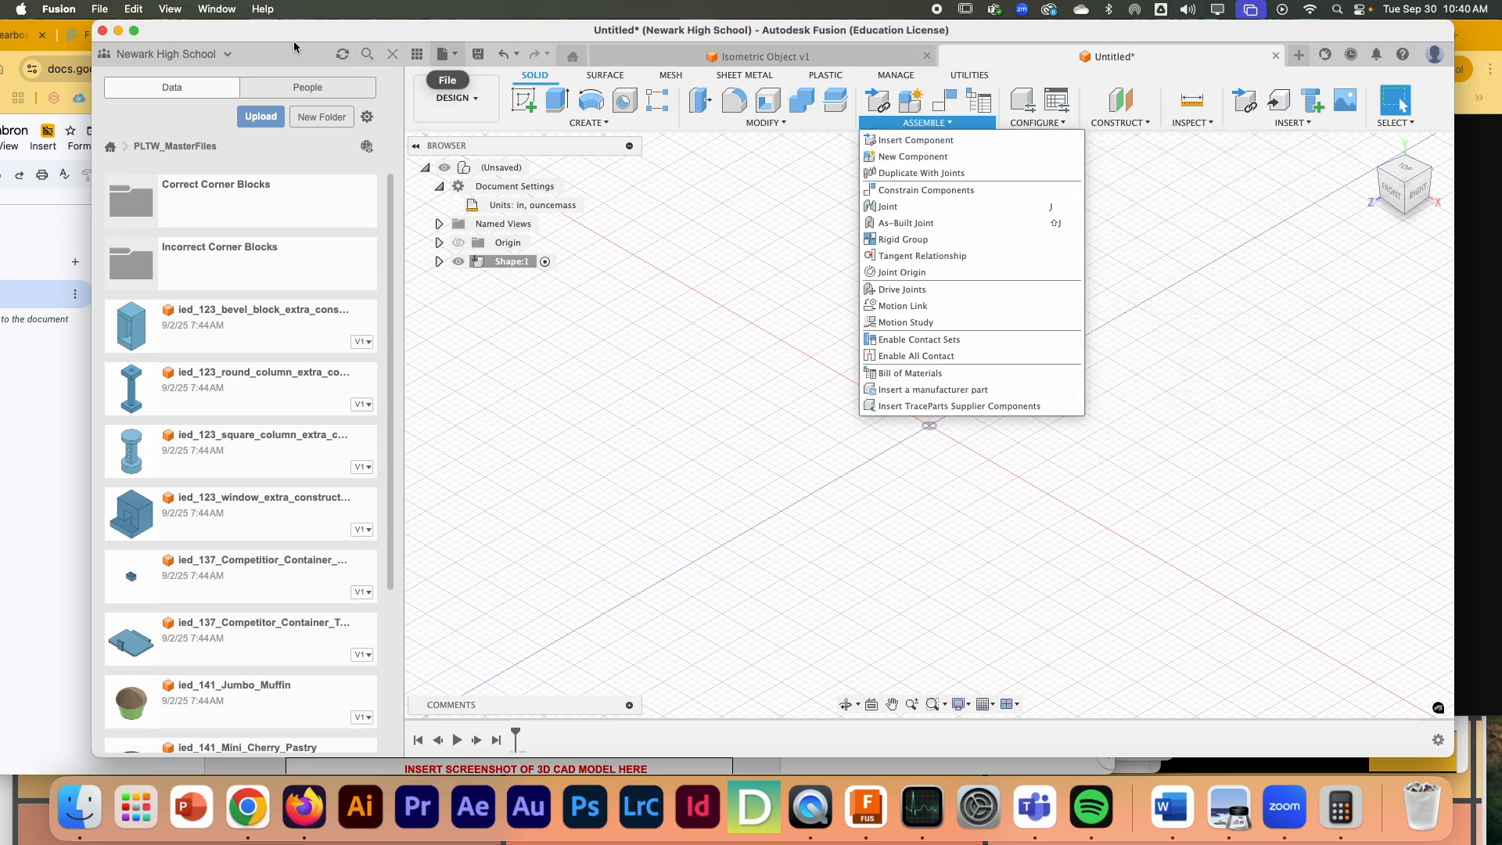
{"action": "left_click", "coordinate": [268, 36]}
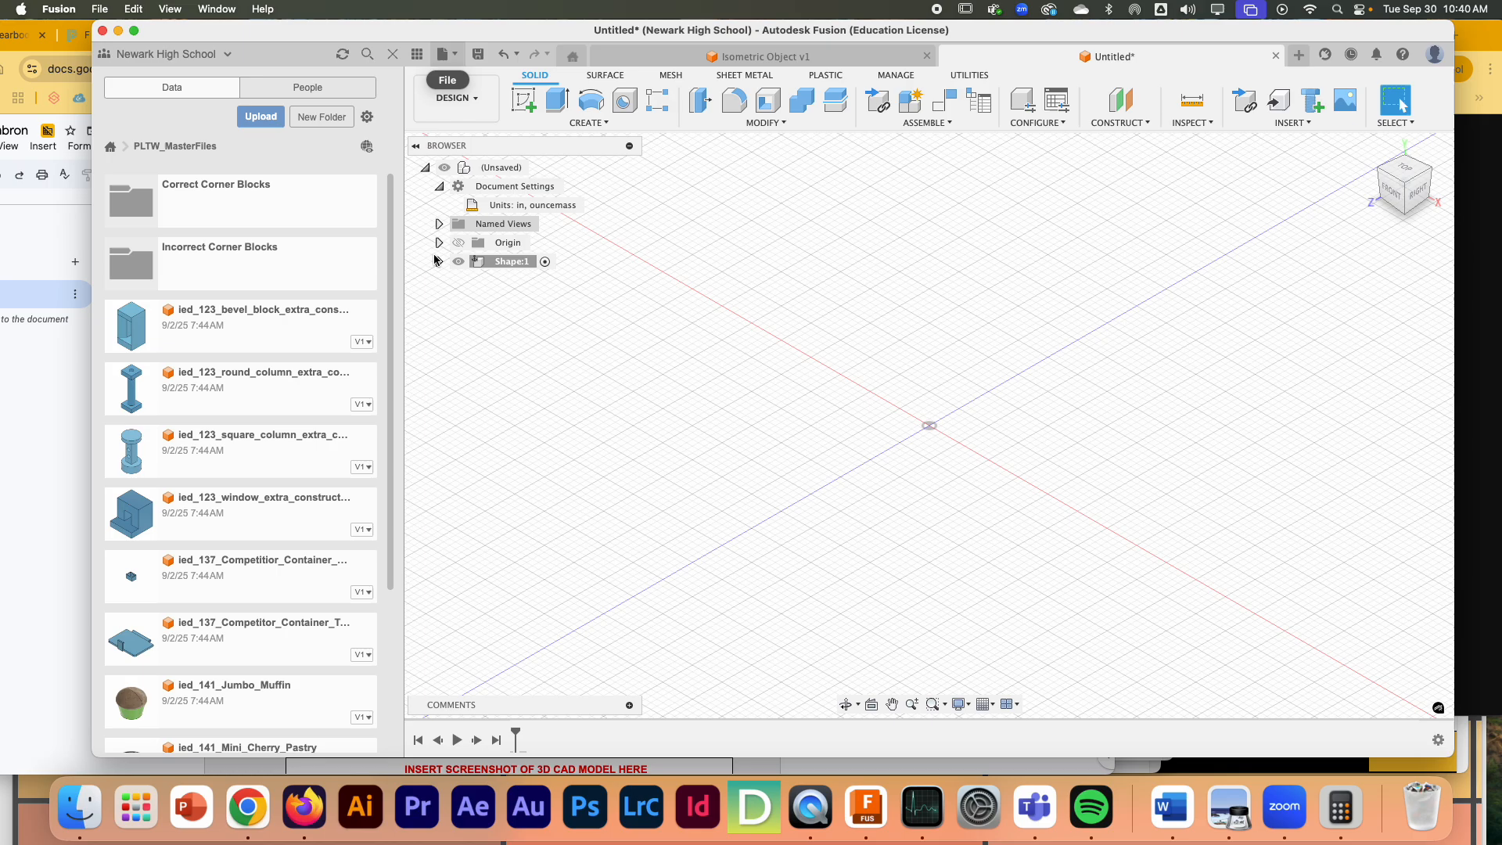
- Switch to the Google Docs worksheet to examine the Figure 9 multiview drawing, and return to Fusion
{"action": "left_click", "coordinate": [16, 217]}
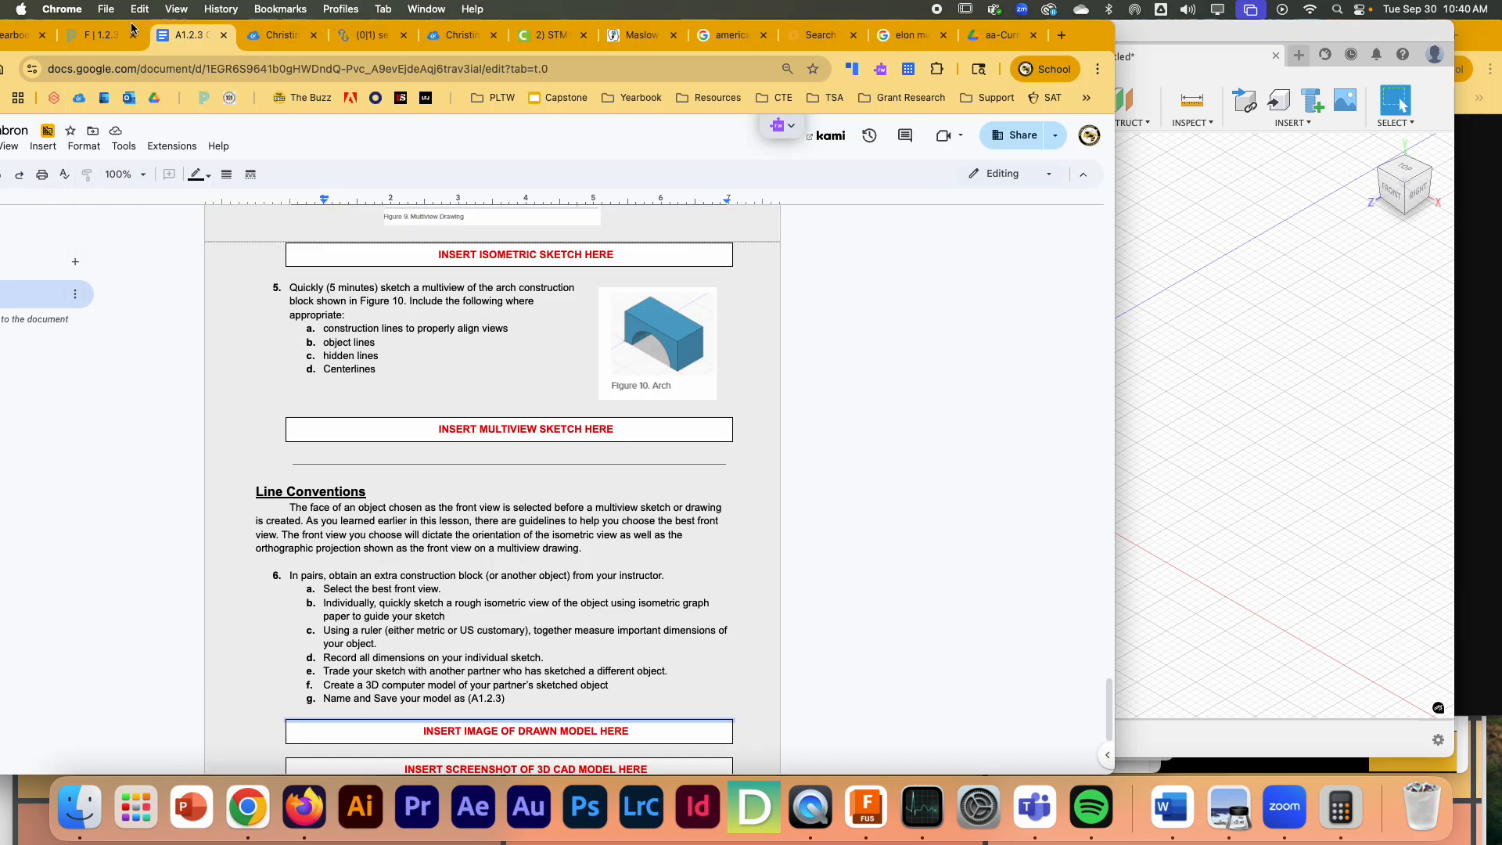
{"action": "scroll", "coordinate": [485, 335], "scroll_direction": "up", "scroll_amount": 3}
{"action": "scroll", "coordinate": [485, 335], "scroll_direction": "up", "scroll_amount": 5}
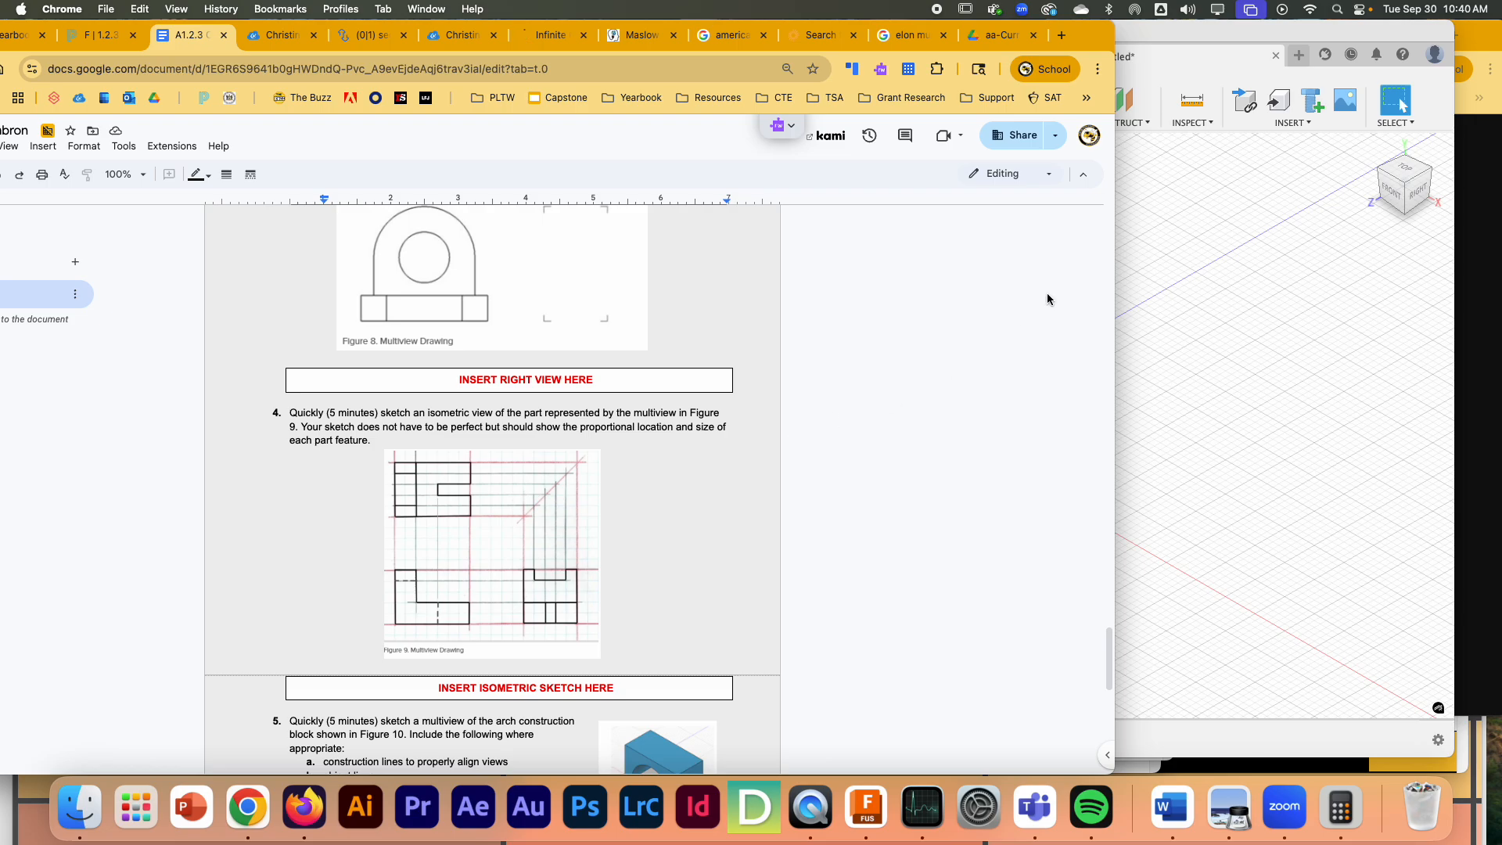
{"action": "left_click", "coordinate": [1215, 280]}
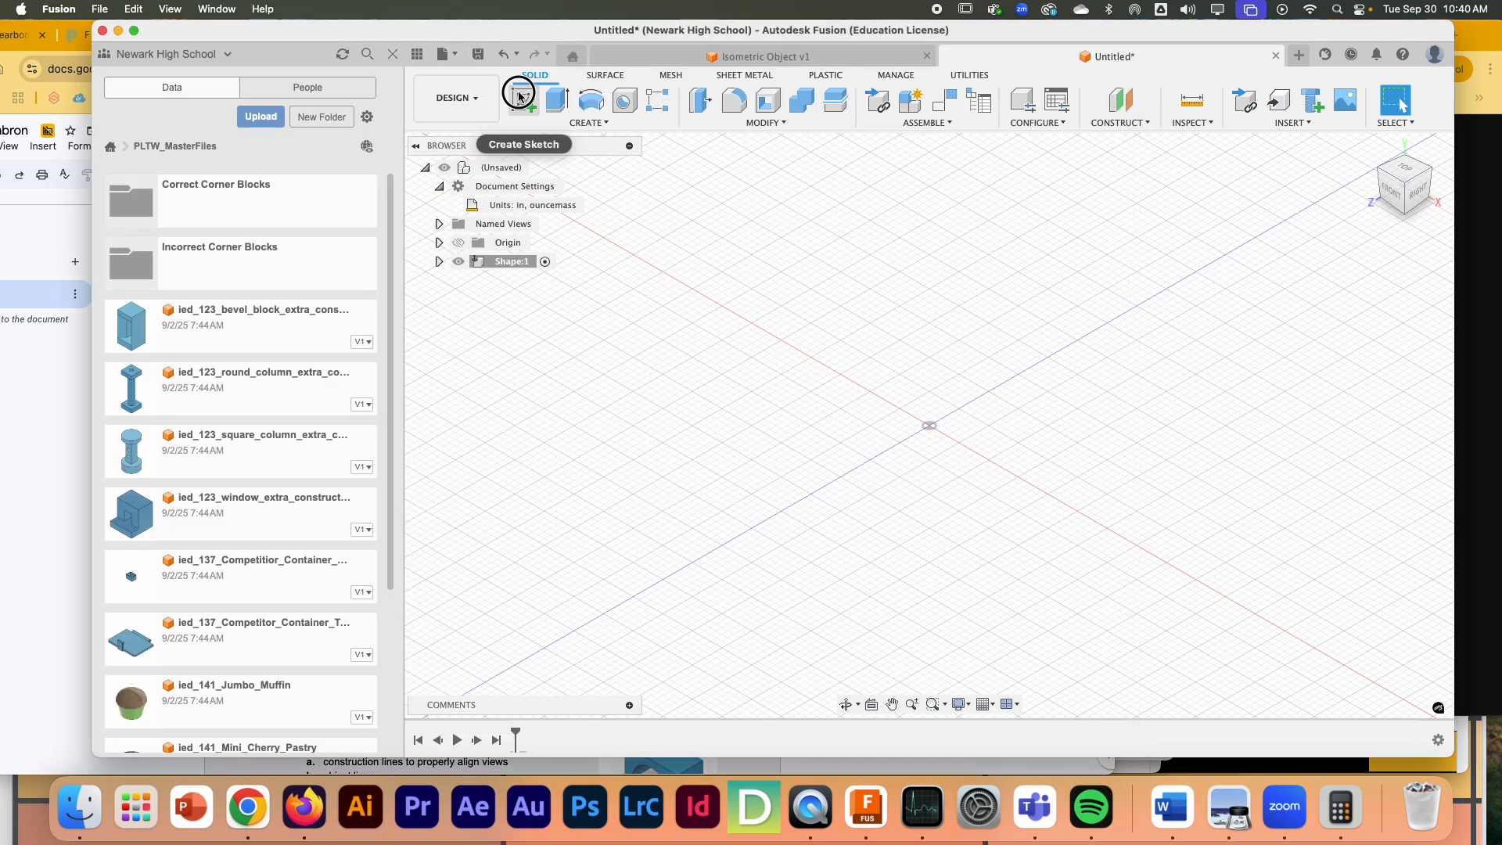
{"action": "left_click", "coordinate": [519, 96]}
{"action": "left_click", "coordinate": [72, 396]}
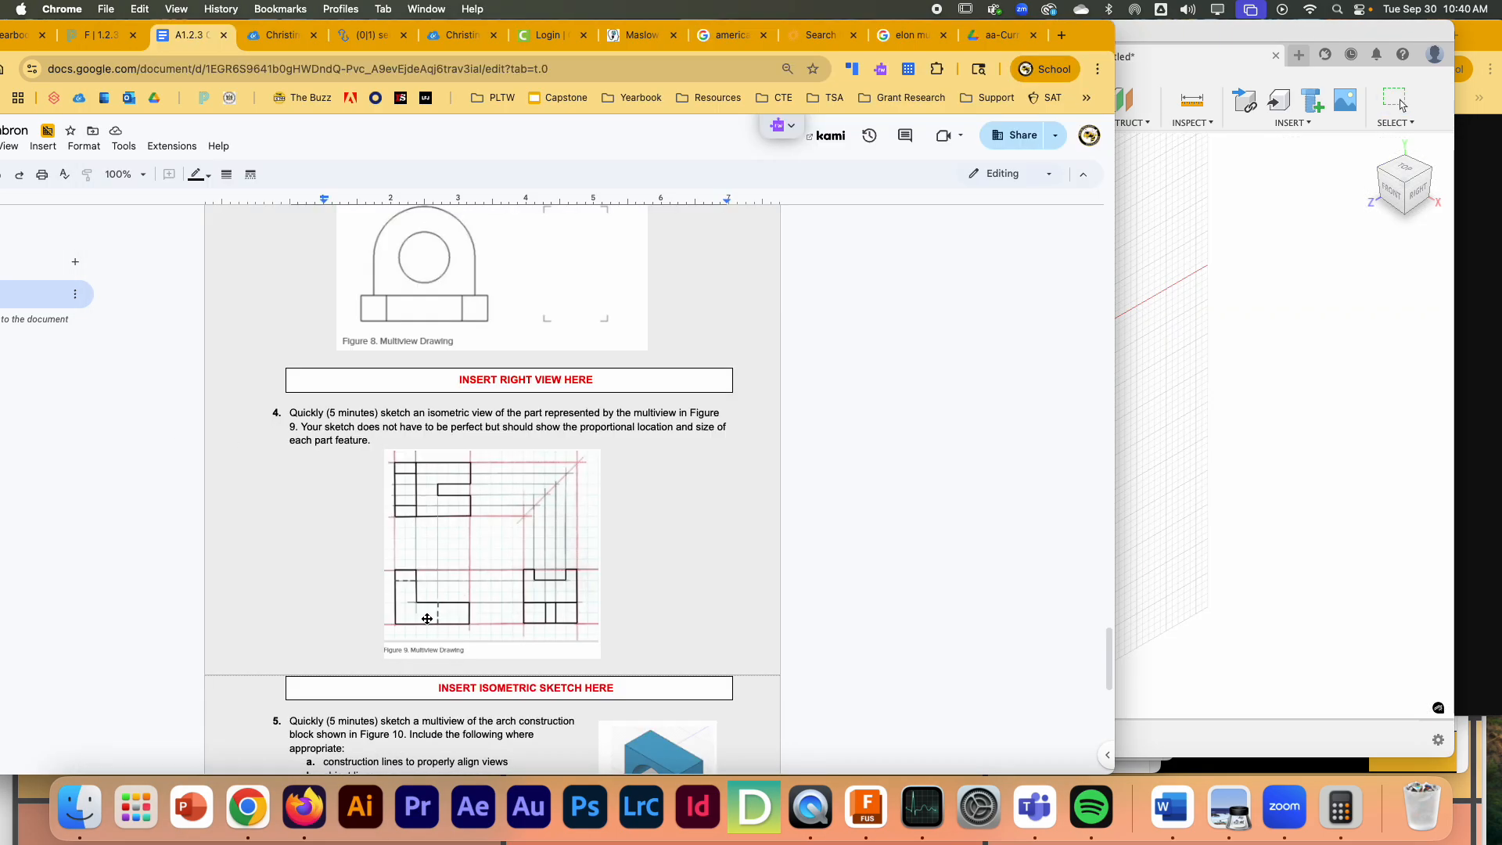
{"action": "left_click", "coordinate": [1269, 344]}
{"action": "left_click", "coordinate": [958, 406]}
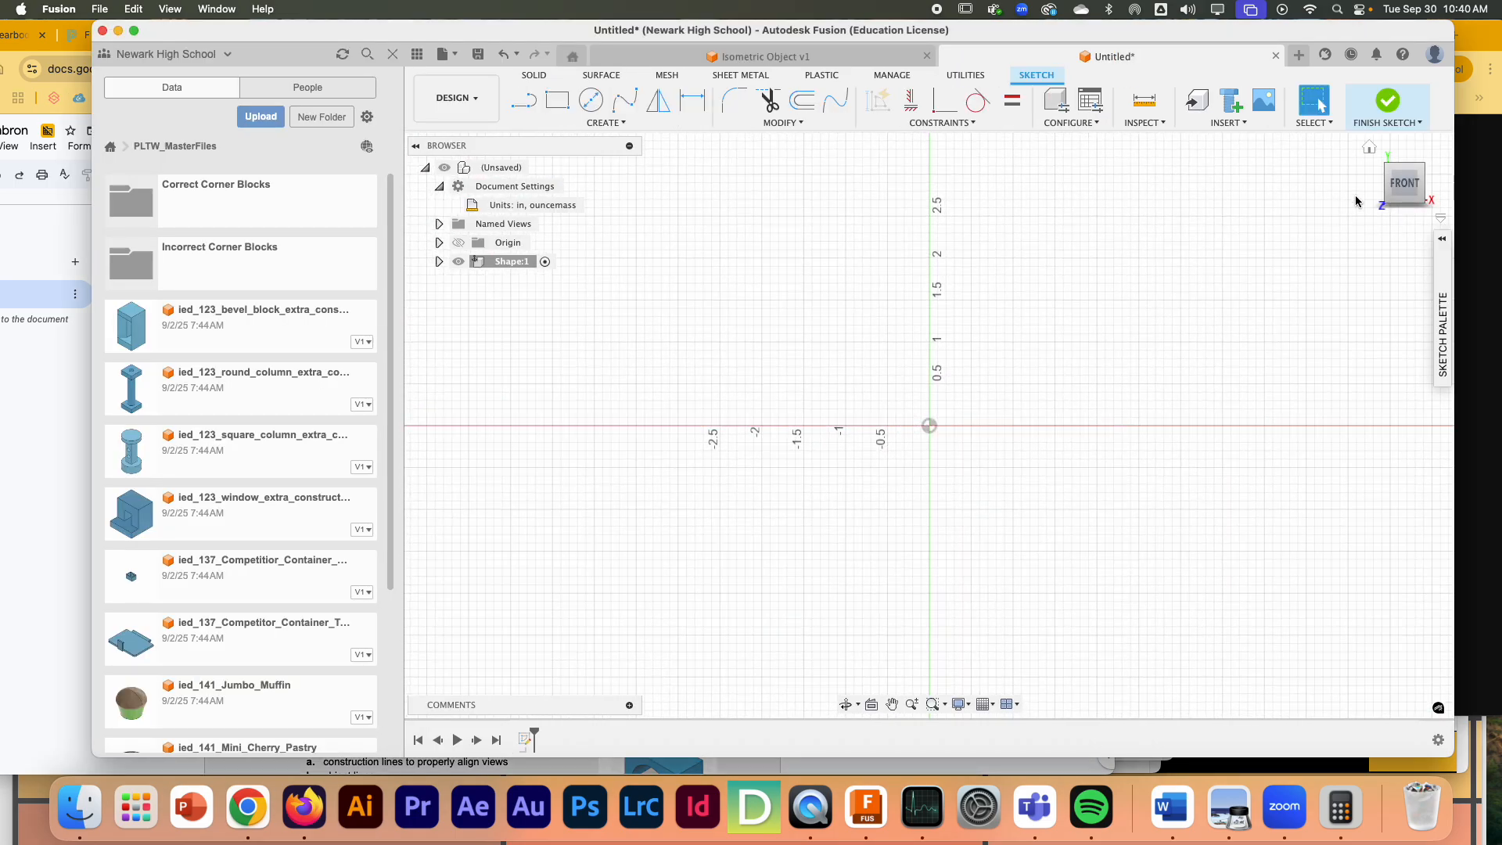
{"action": "left_click", "coordinate": [1370, 146]}
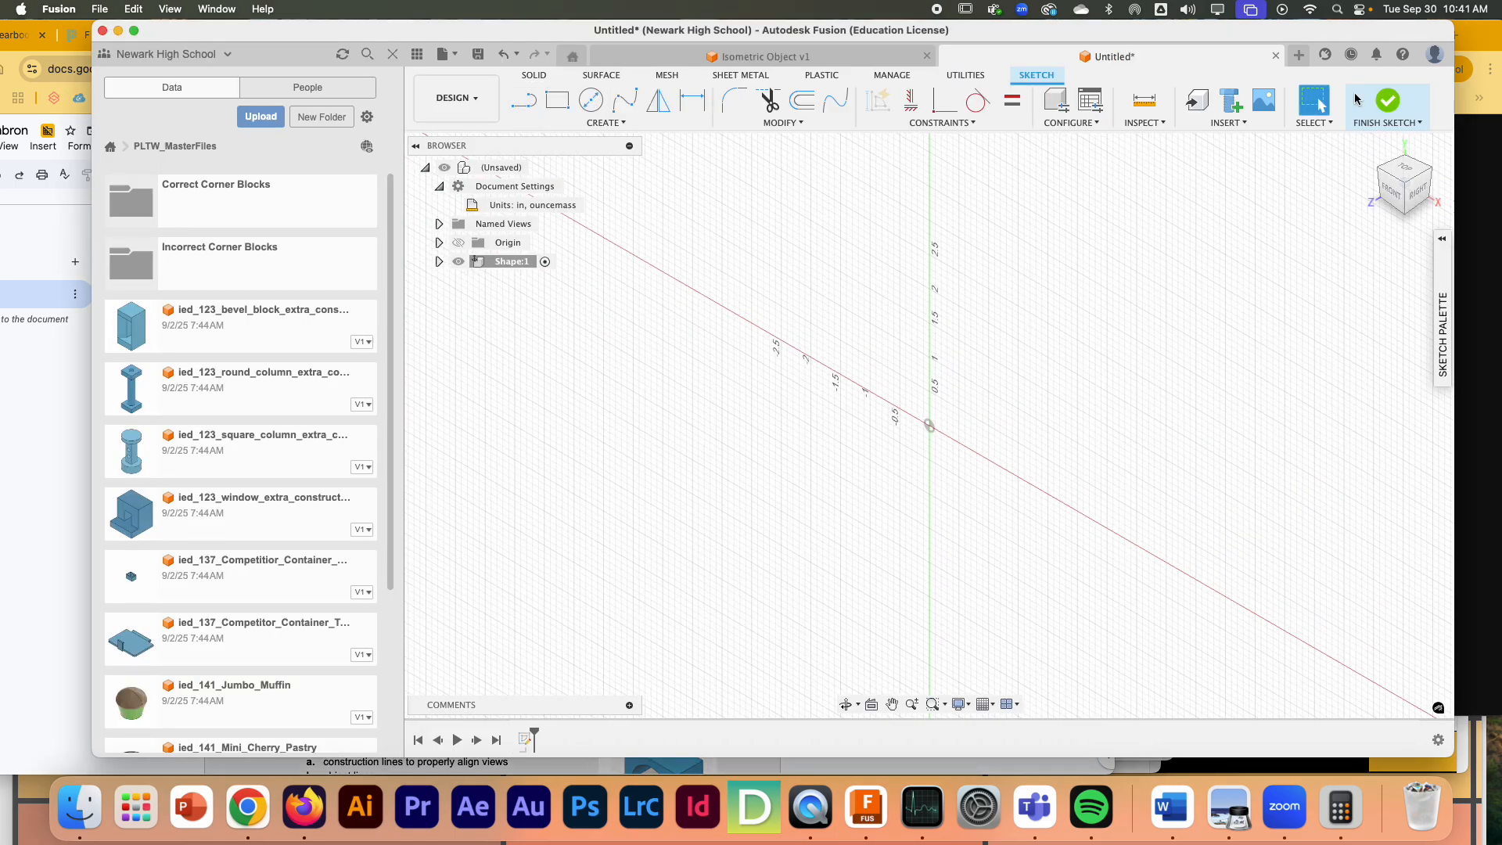
{"action": "left_click", "coordinate": [1405, 170]}
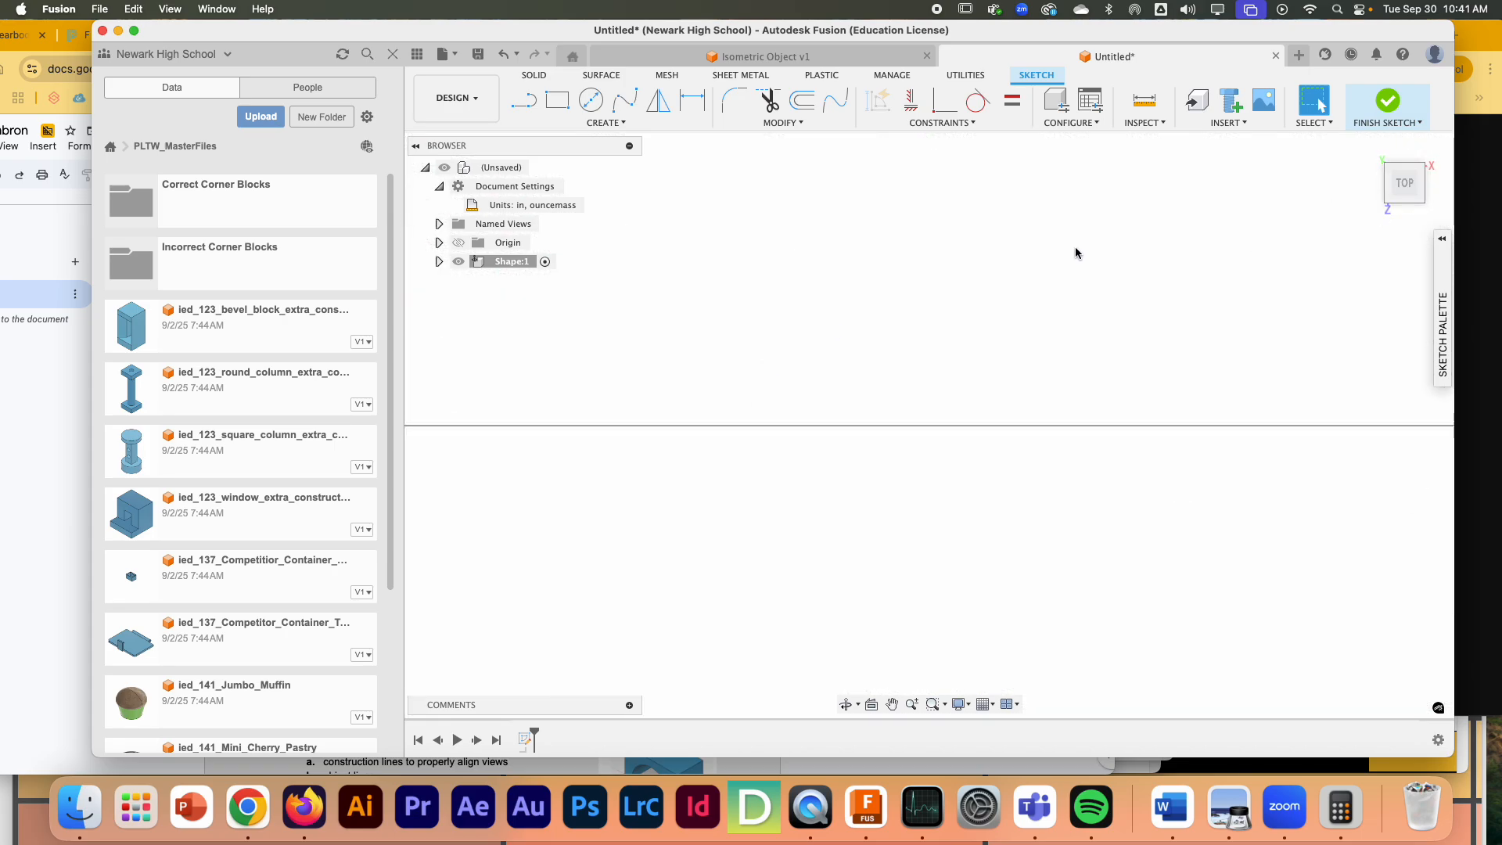
{"action": "left_click", "coordinate": [1387, 100]}
{"action": "key", "text": "super+z"}
{"action": "key", "text": "super+y"}
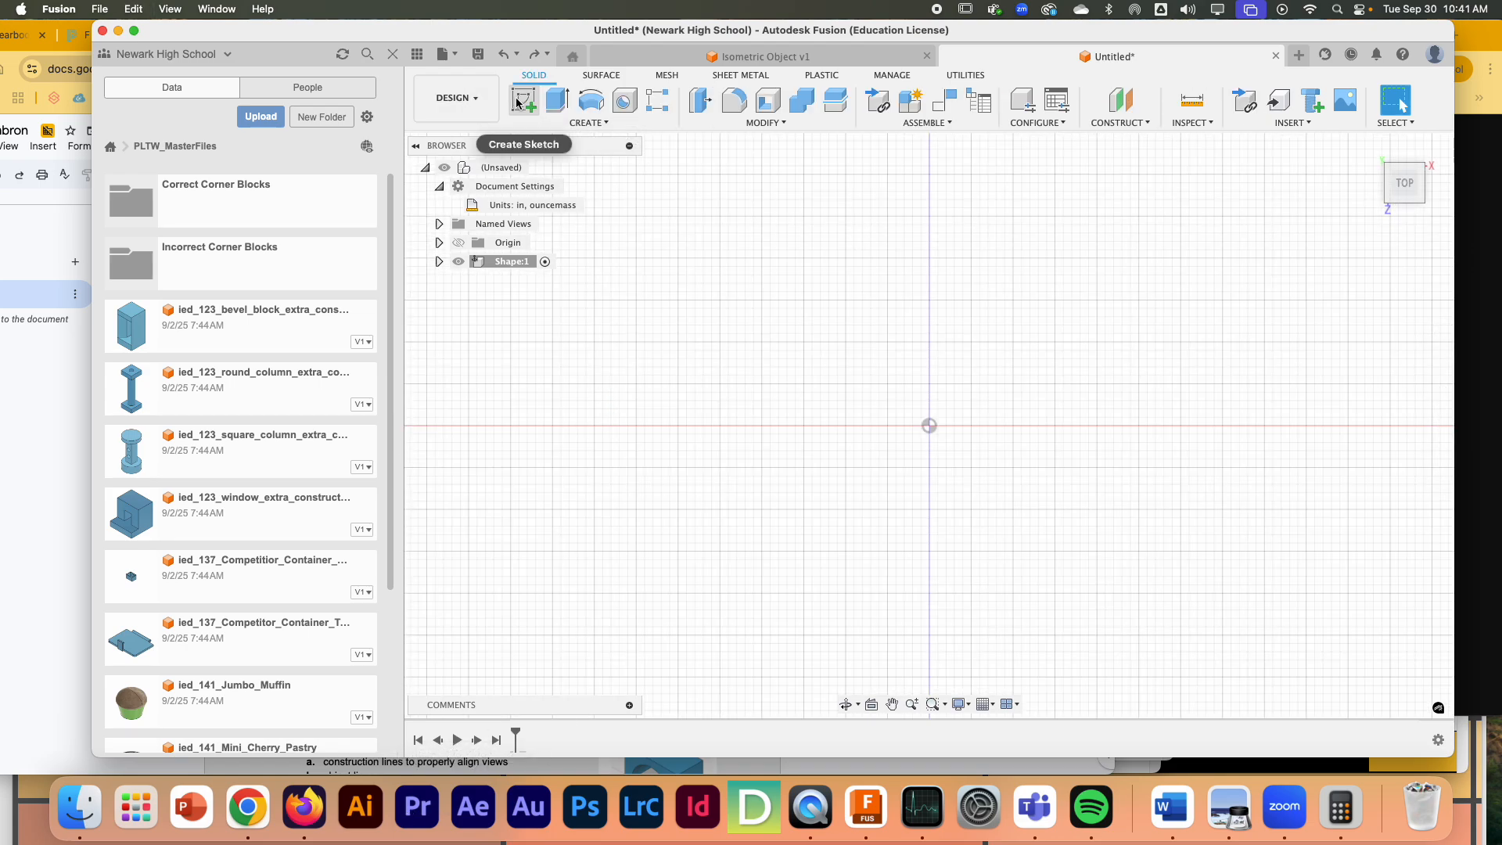
- Start a sketch on the horizontal origin plane and check the Figure 9 top view in the Google Docs worksheet before returning to Fusion
{"action": "left_click", "coordinate": [521, 103]}
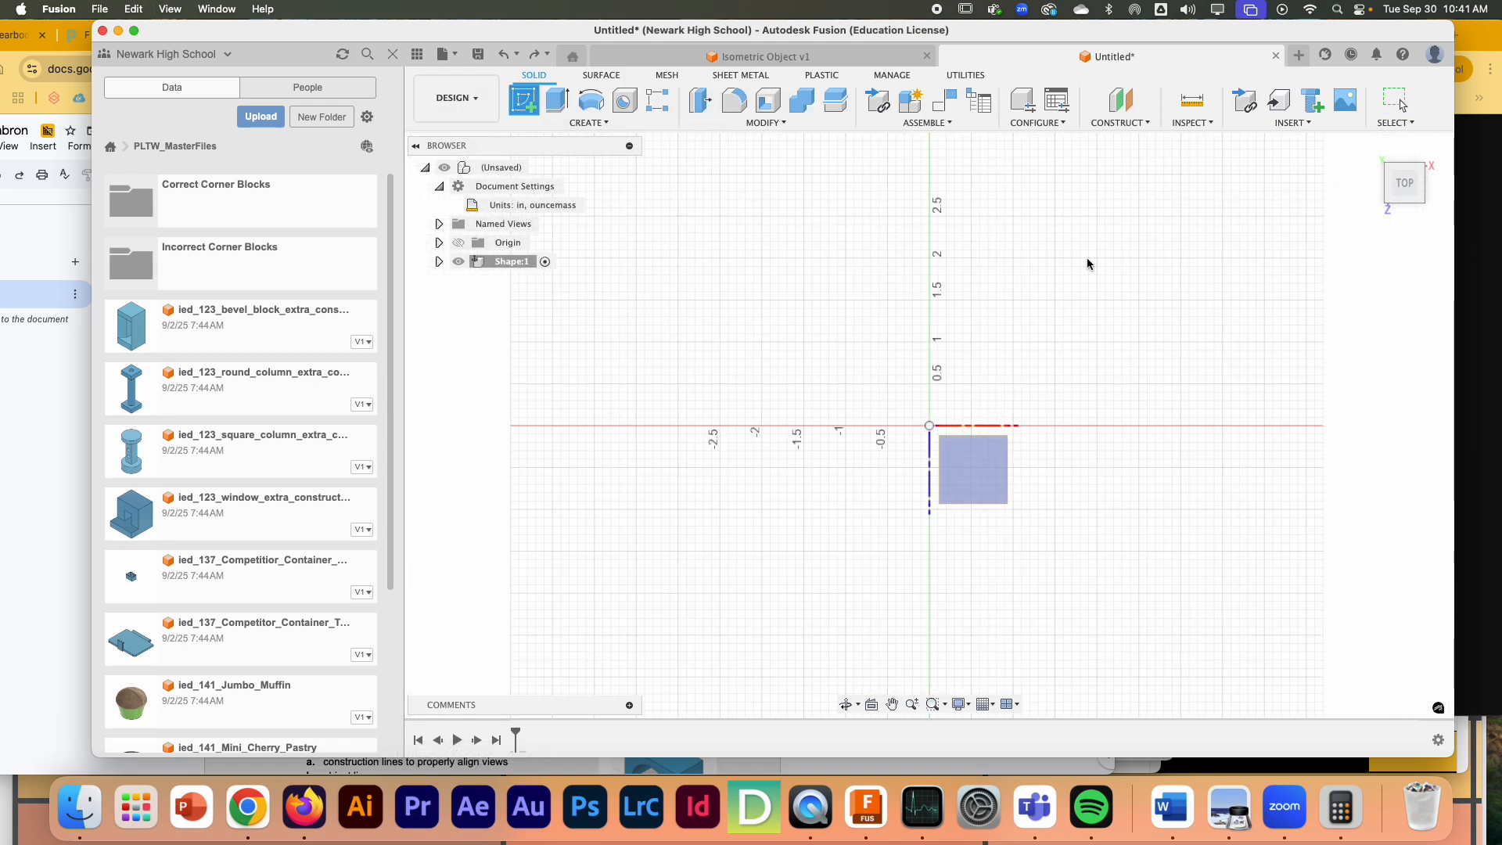
{"action": "left_click", "coordinate": [967, 477]}
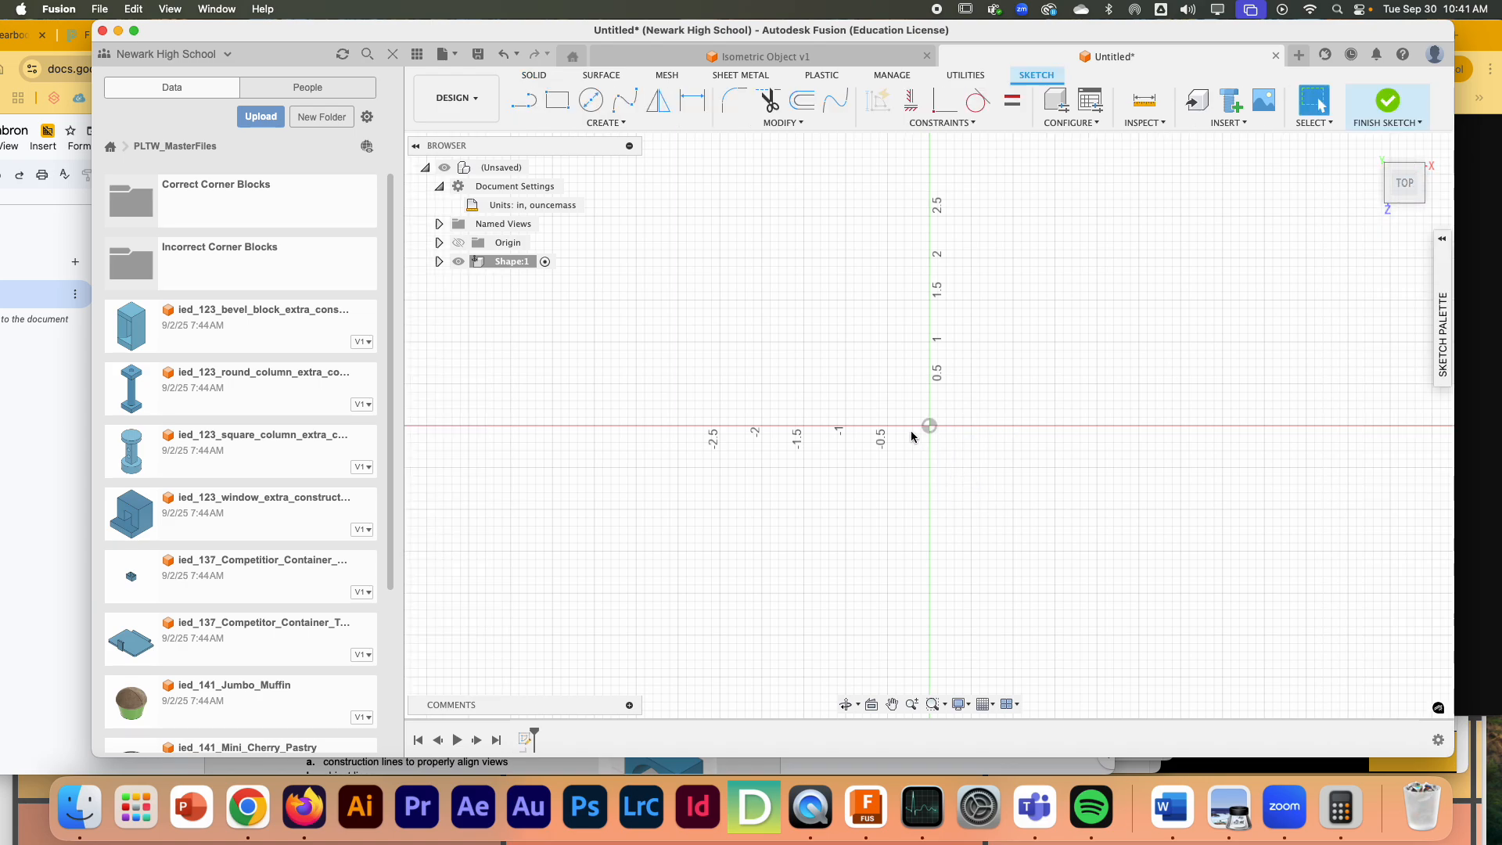
{"action": "left_click", "coordinate": [4, 456]}
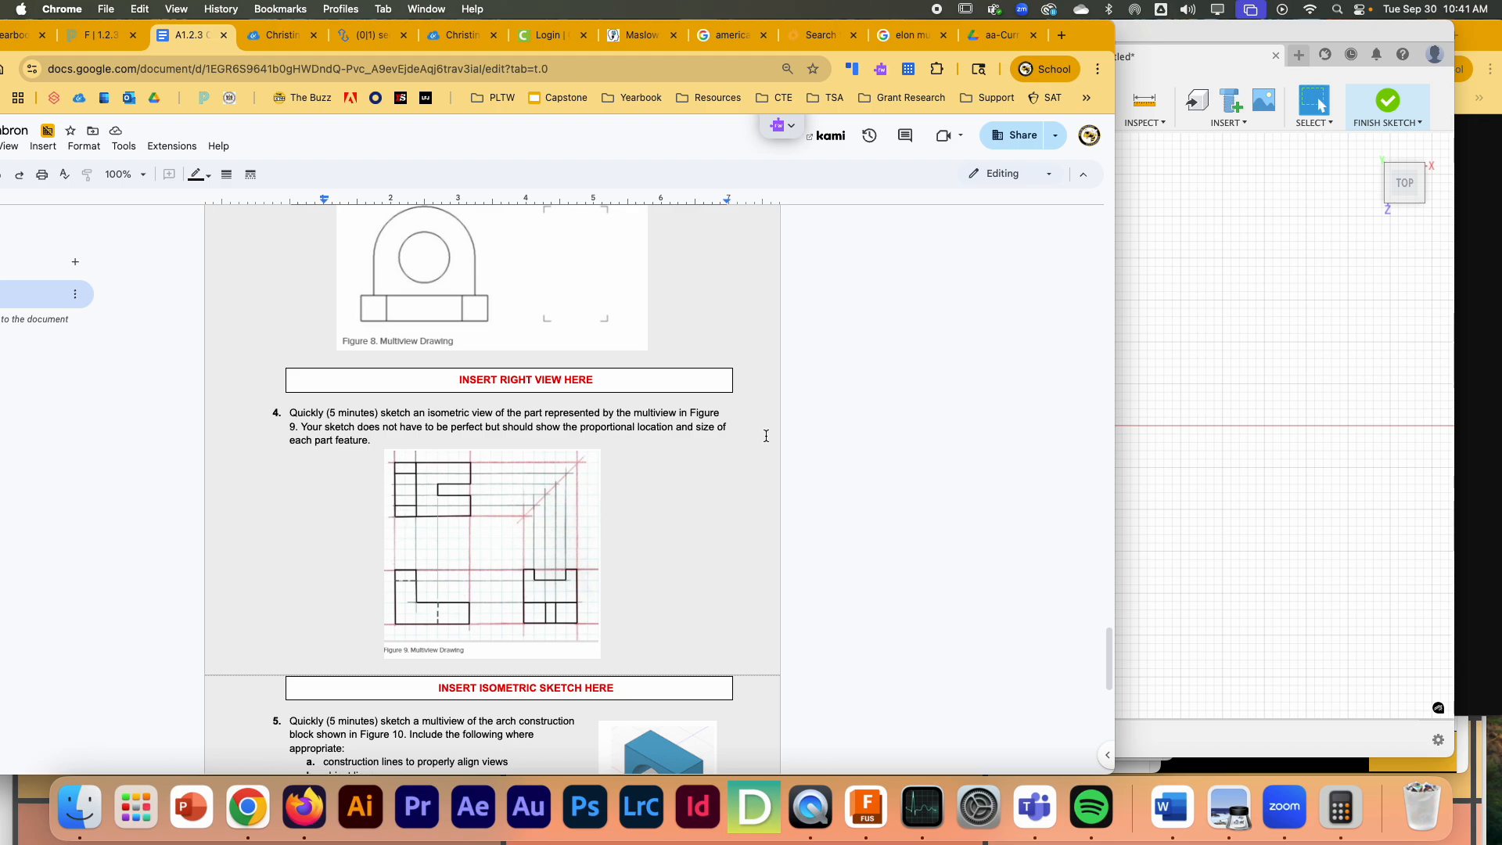
{"action": "left_click", "coordinate": [1224, 46]}
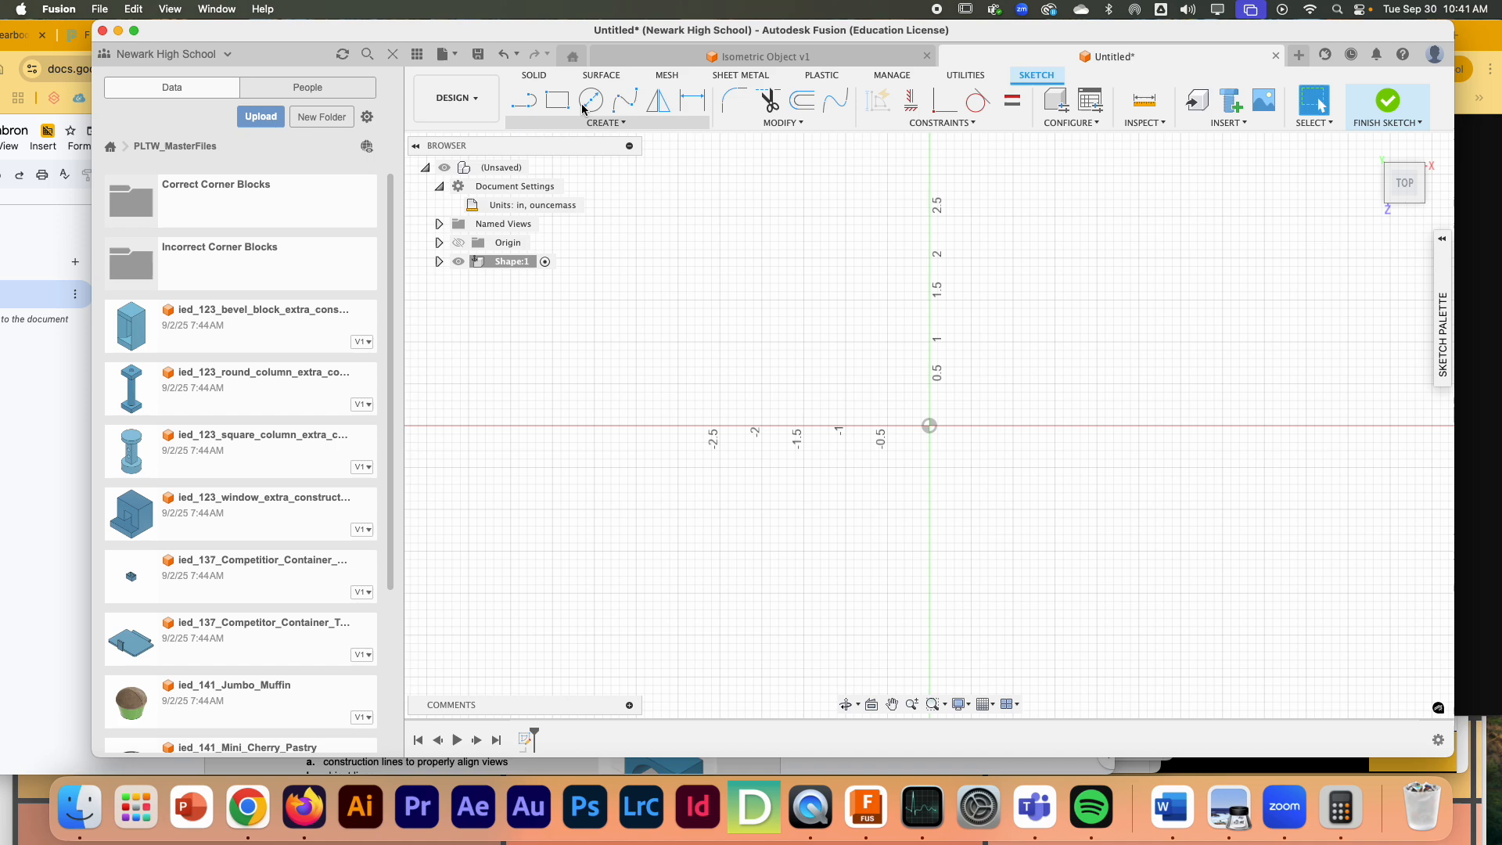
- Draw a vertical 5 in line downward from the origin as the profile's left edge
{"action": "left_click", "coordinate": [523, 100]}
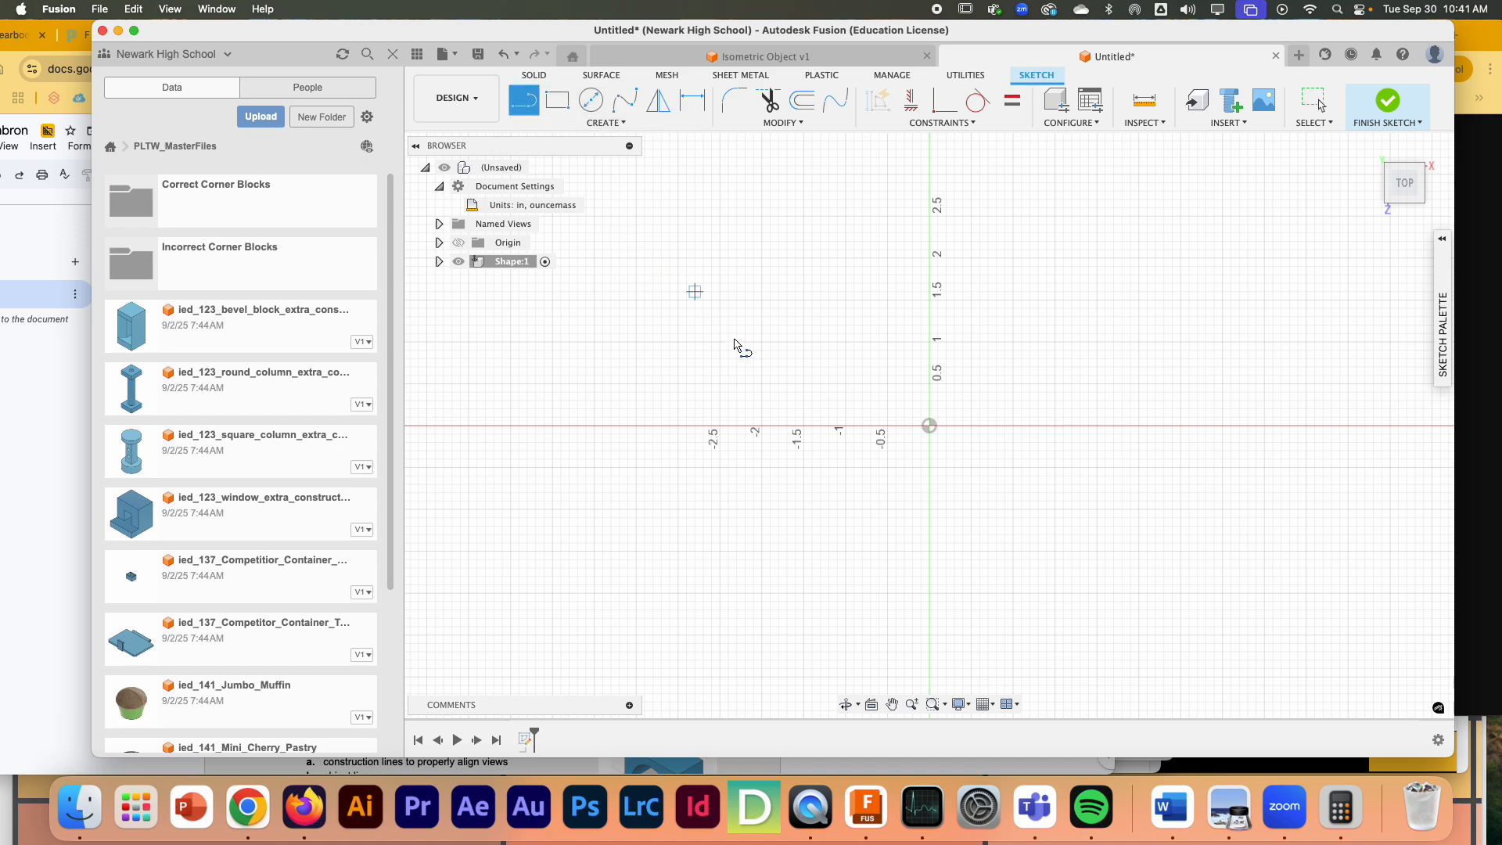
{"action": "left_click", "coordinate": [929, 426]}
{"action": "type", "text": "5"}
{"action": "key", "text": "Tab"}
{"action": "key", "text": "Return"}
{"action": "scroll", "coordinate": [1042, 564], "scroll_direction": "up", "scroll_amount": 2}
{"action": "scroll", "coordinate": [1165, 434], "scroll_direction": "down", "scroll_amount": 4}
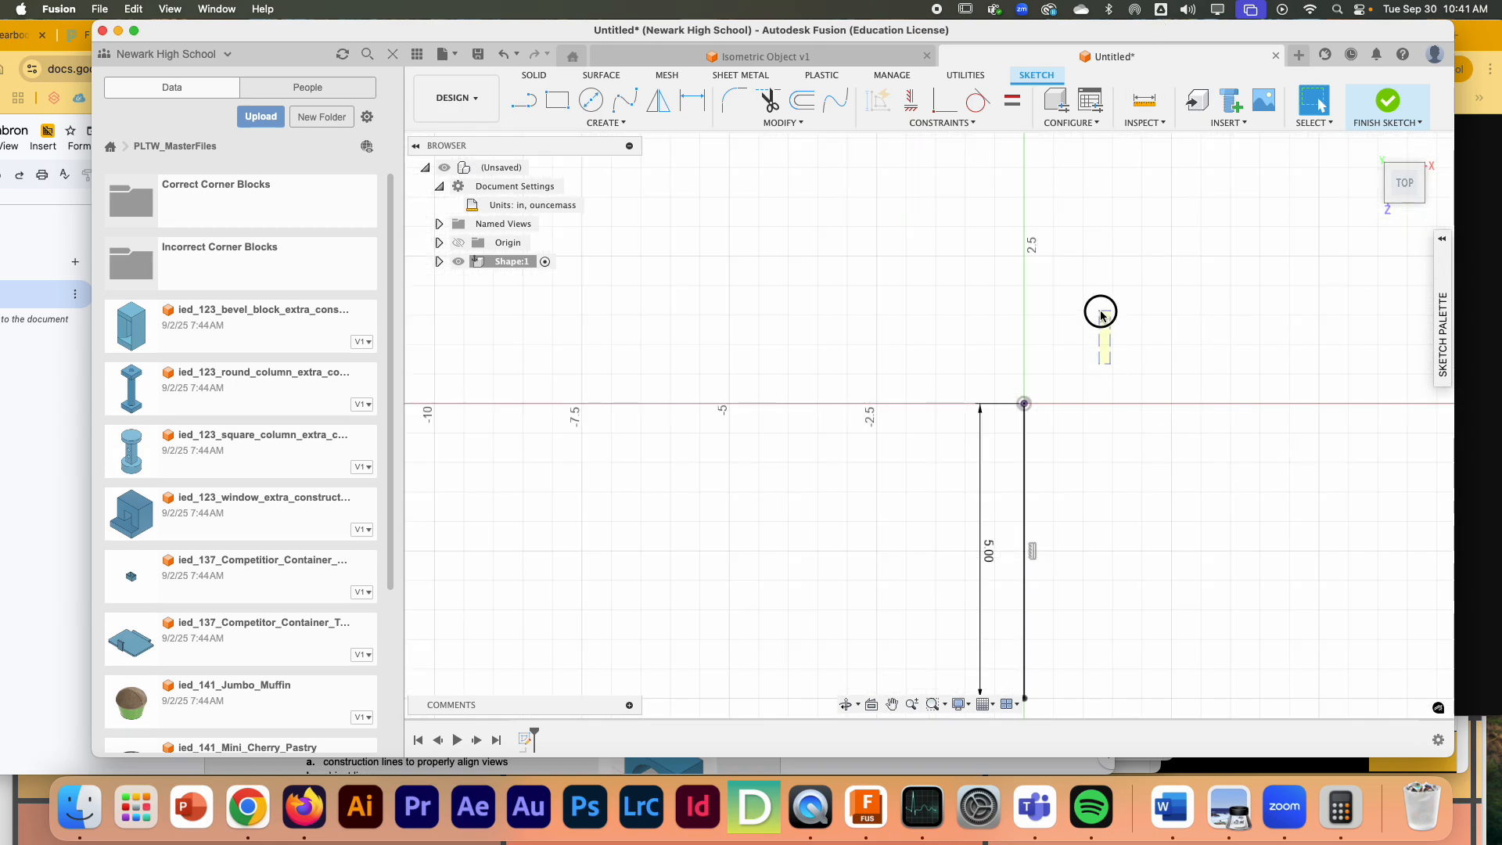
{"action": "scroll", "coordinate": [1127, 344], "scroll_direction": "down", "scroll_amount": 2}
- Draw a horizontal 7 in line to the right from the lower end of the left edge
{"action": "left_click", "coordinate": [524, 100]}
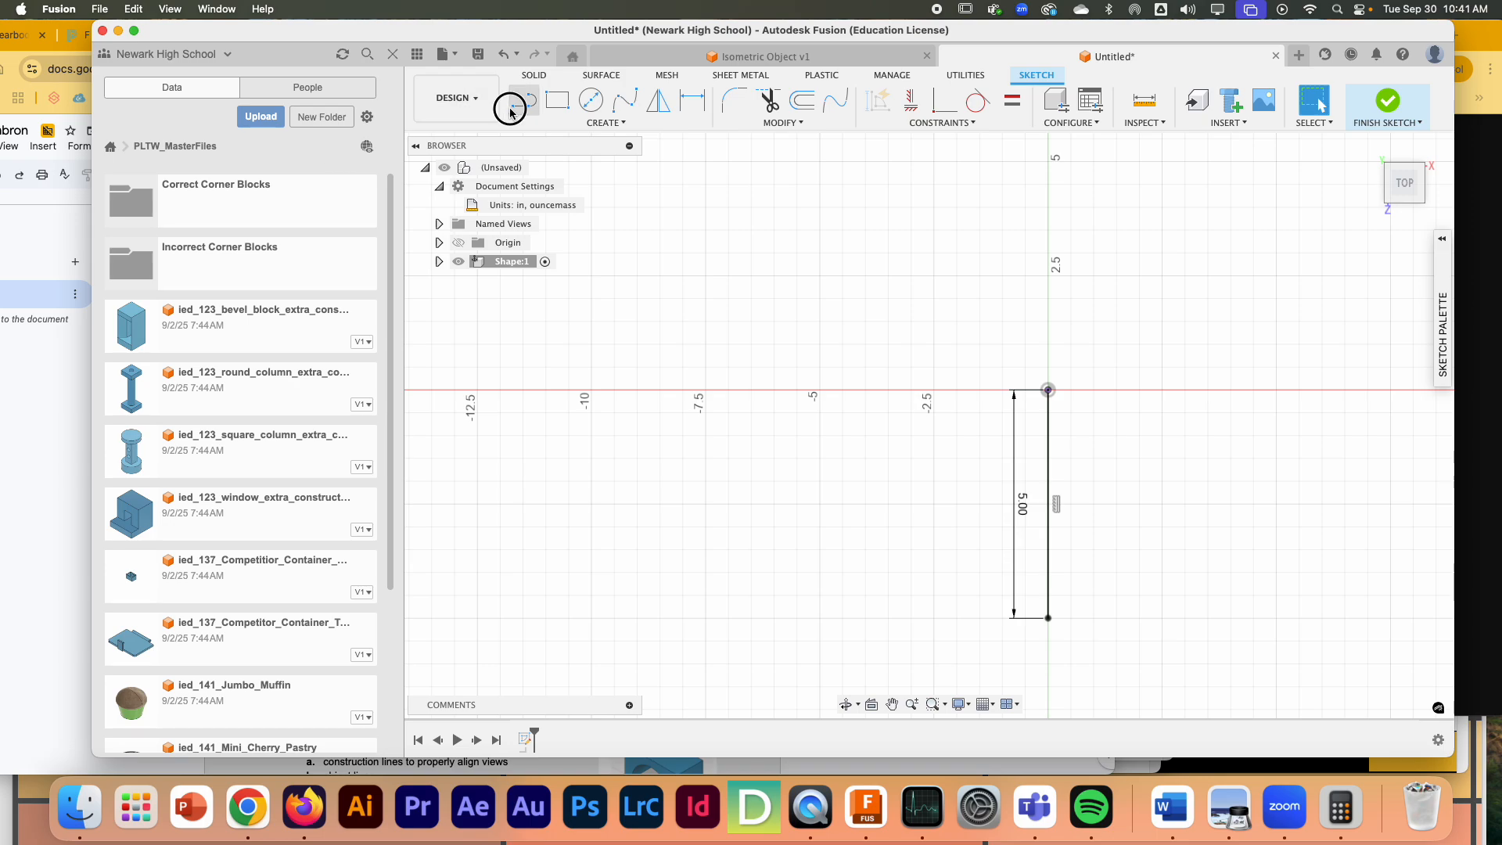
{"action": "left_click", "coordinate": [1049, 619]}
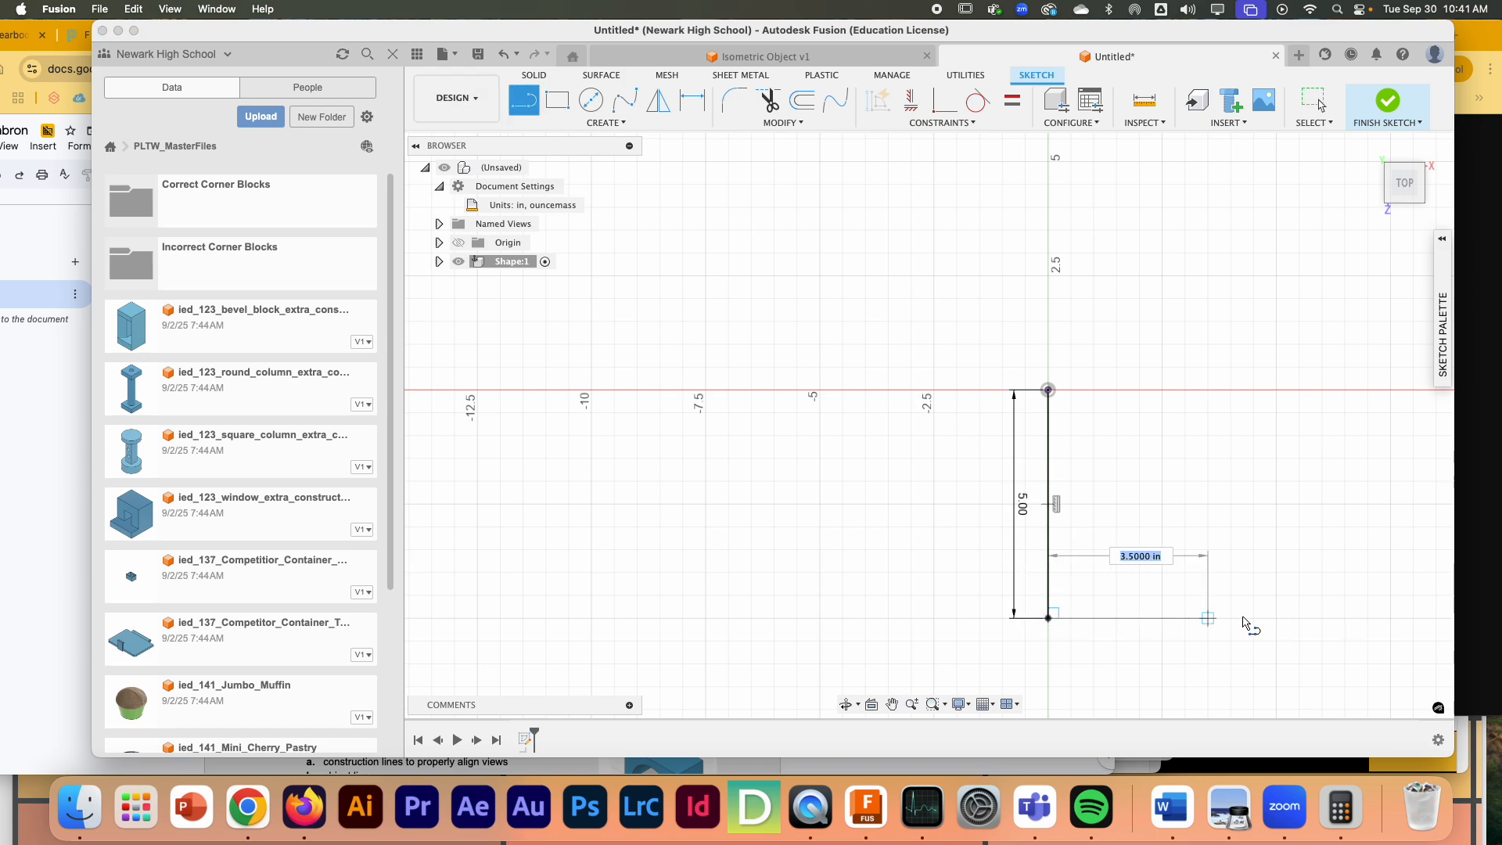
{"action": "type", "text": "7"}
{"action": "key", "text": "Return"}
{"action": "key", "text": "Escape"}
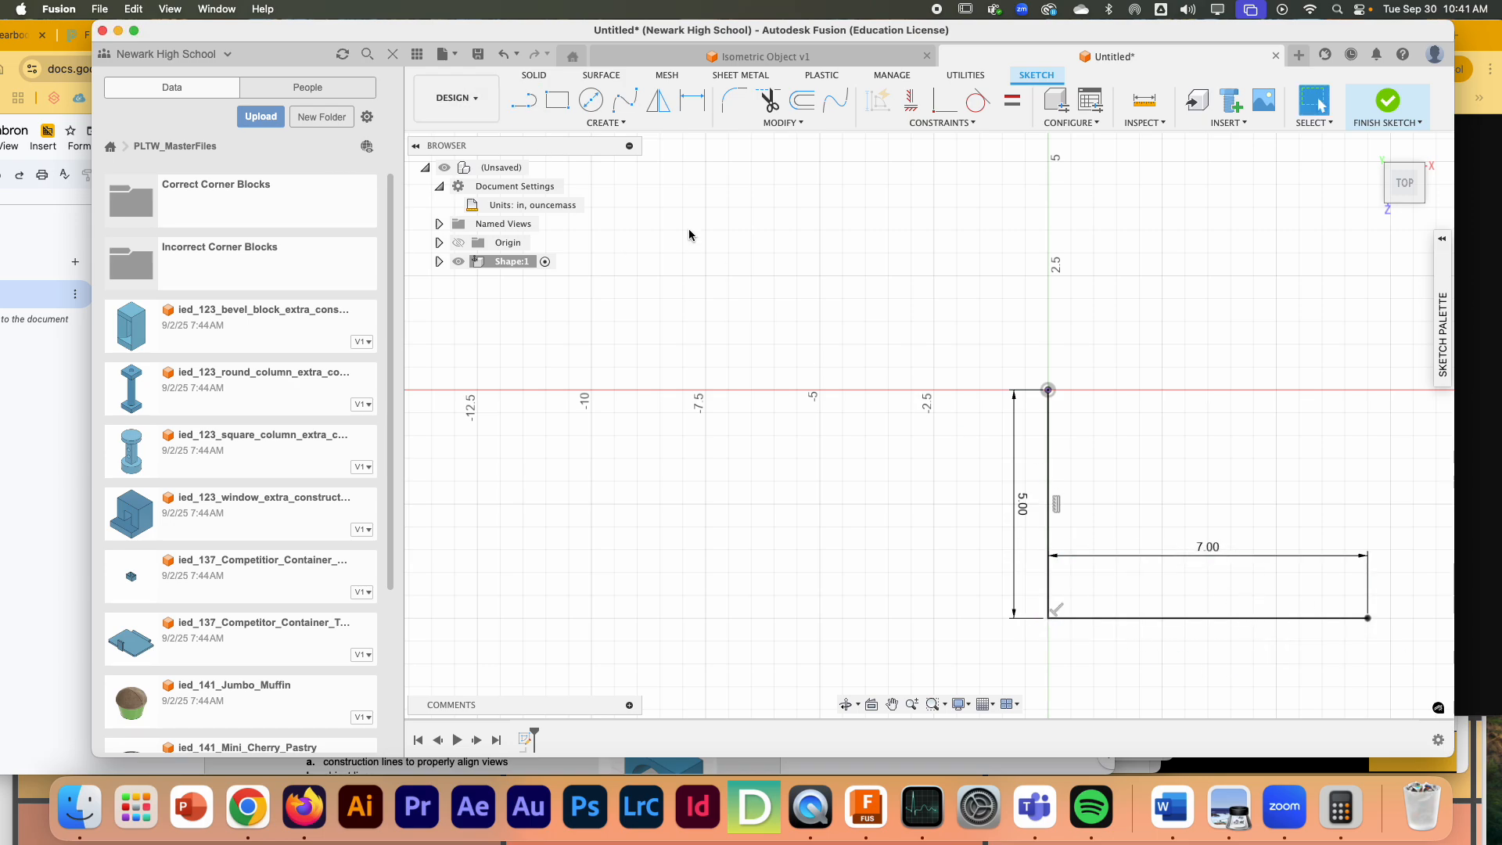
- Draw a 2 in line upward from the right end of the bottom edge and align it vertically
{"action": "left_click", "coordinate": [523, 100]}
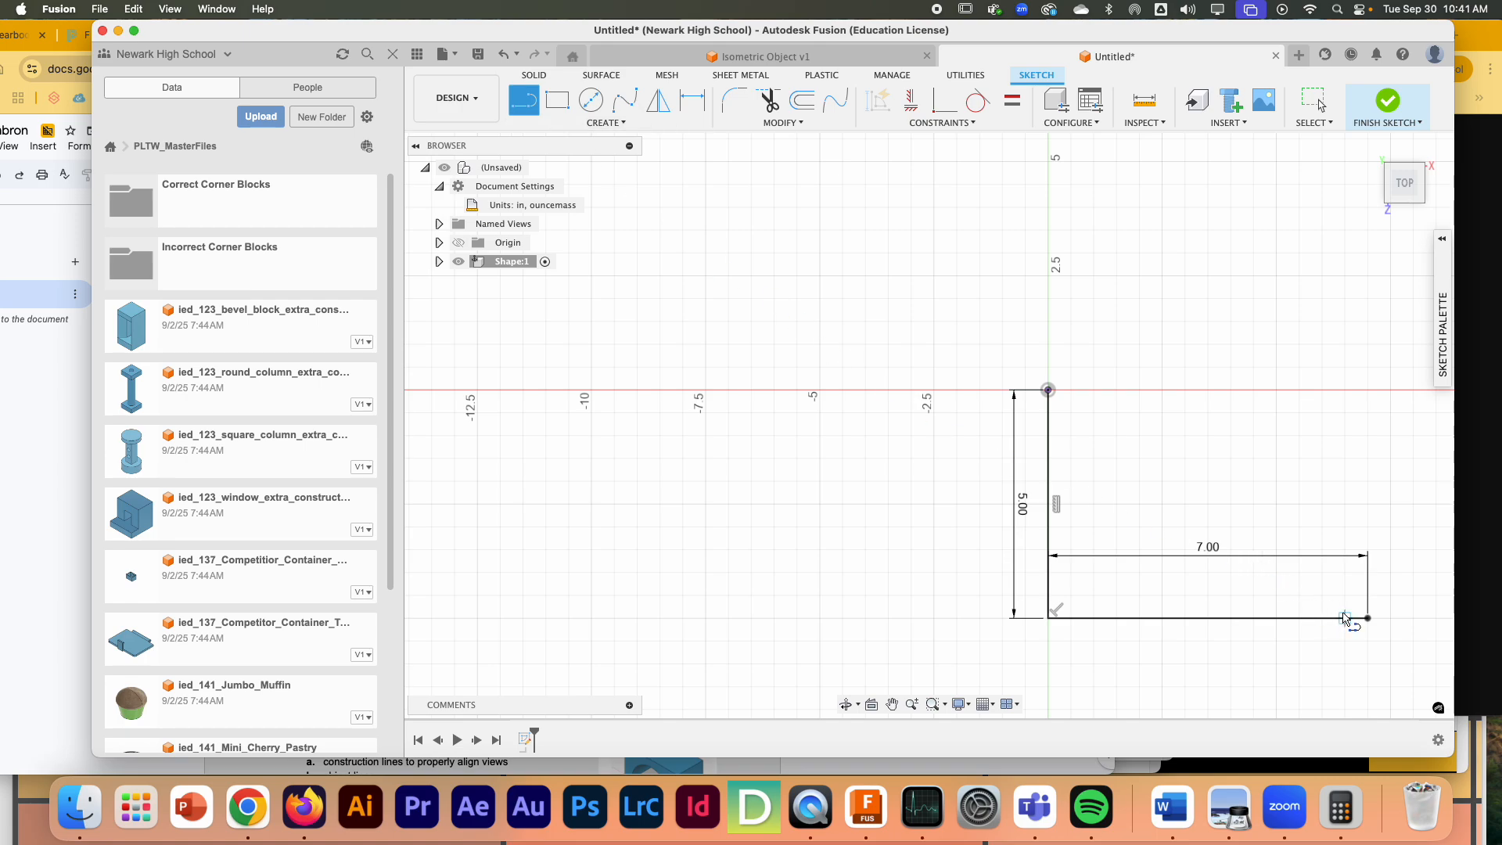
{"action": "left_click", "coordinate": [1367, 618]}
{"action": "type", "text": "2"}
{"action": "key", "text": "Return"}
{"action": "key", "text": "Escape"}
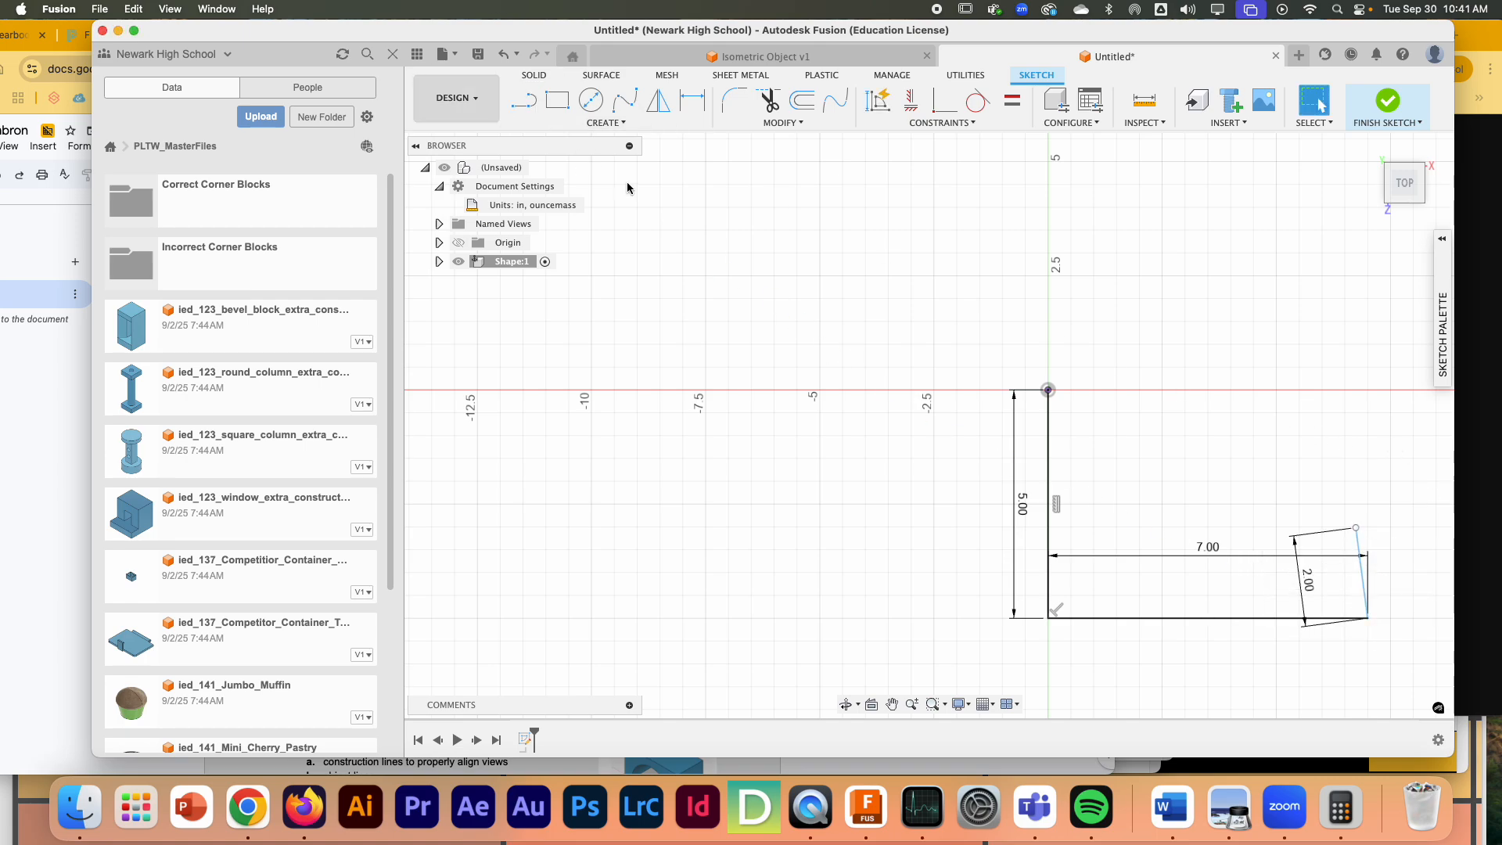
{"action": "left_click_drag", "start_coordinate": [1357, 529], "coordinate": [1367, 527]}
- Draw a horizontal 3 in line to the left from the top of the lower right edge to form the notch's lower side
{"action": "left_click", "coordinate": [524, 100]}
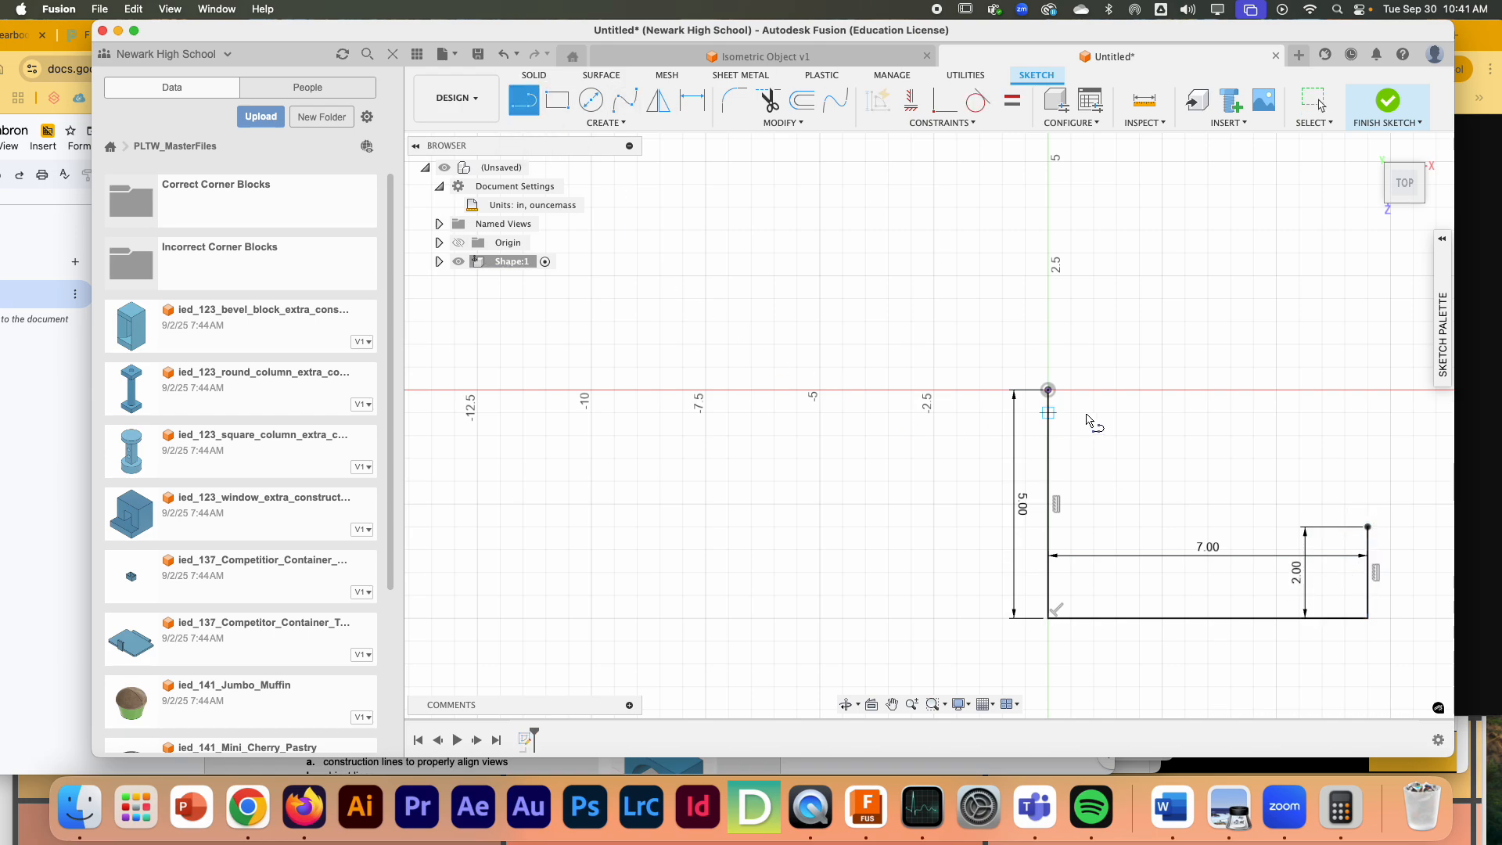
{"action": "left_click", "coordinate": [1368, 530]}
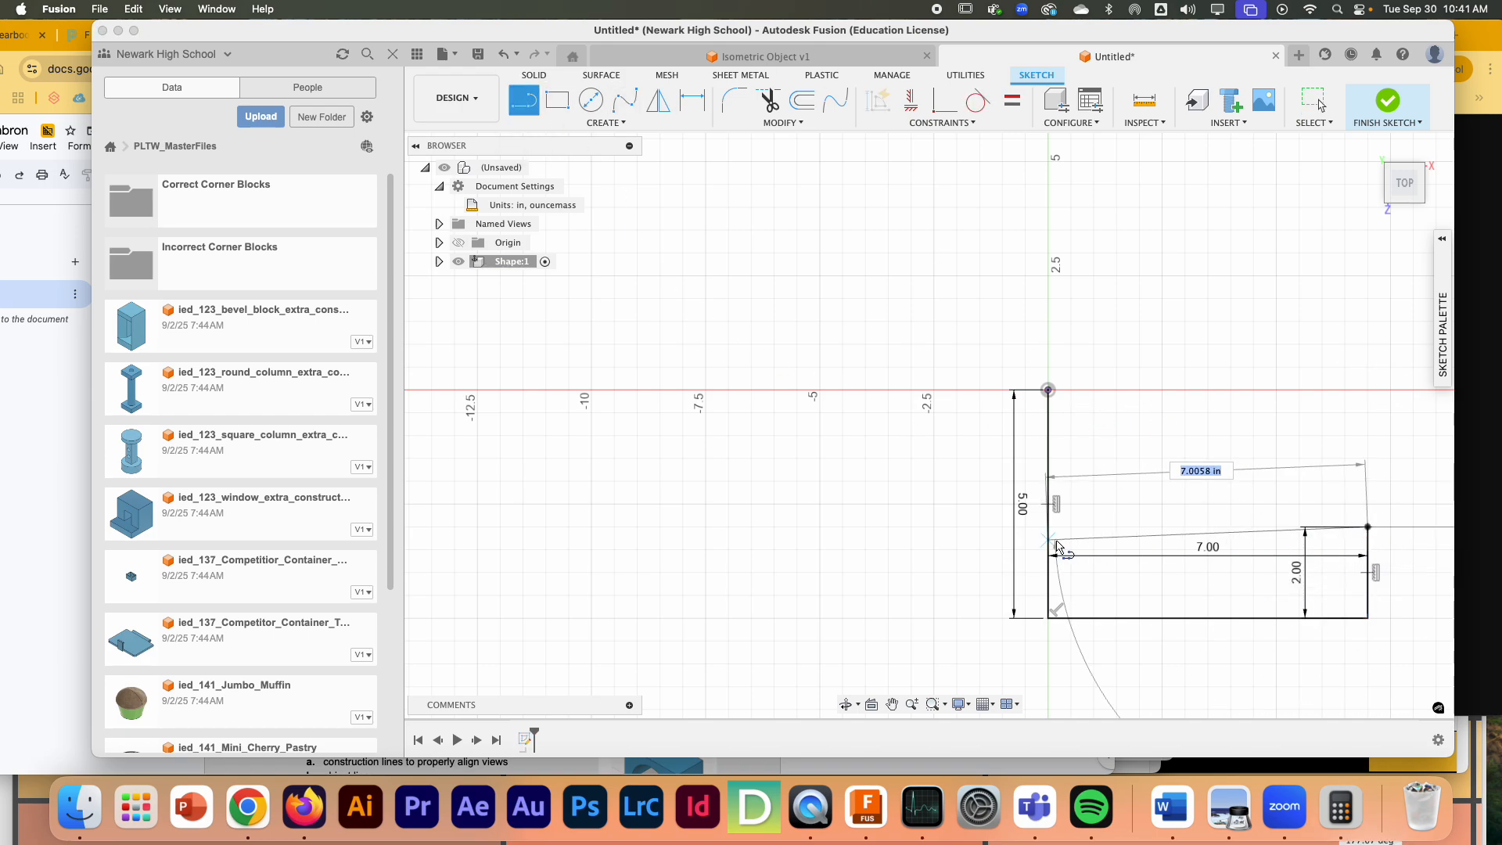
{"action": "type", "text": "3"}
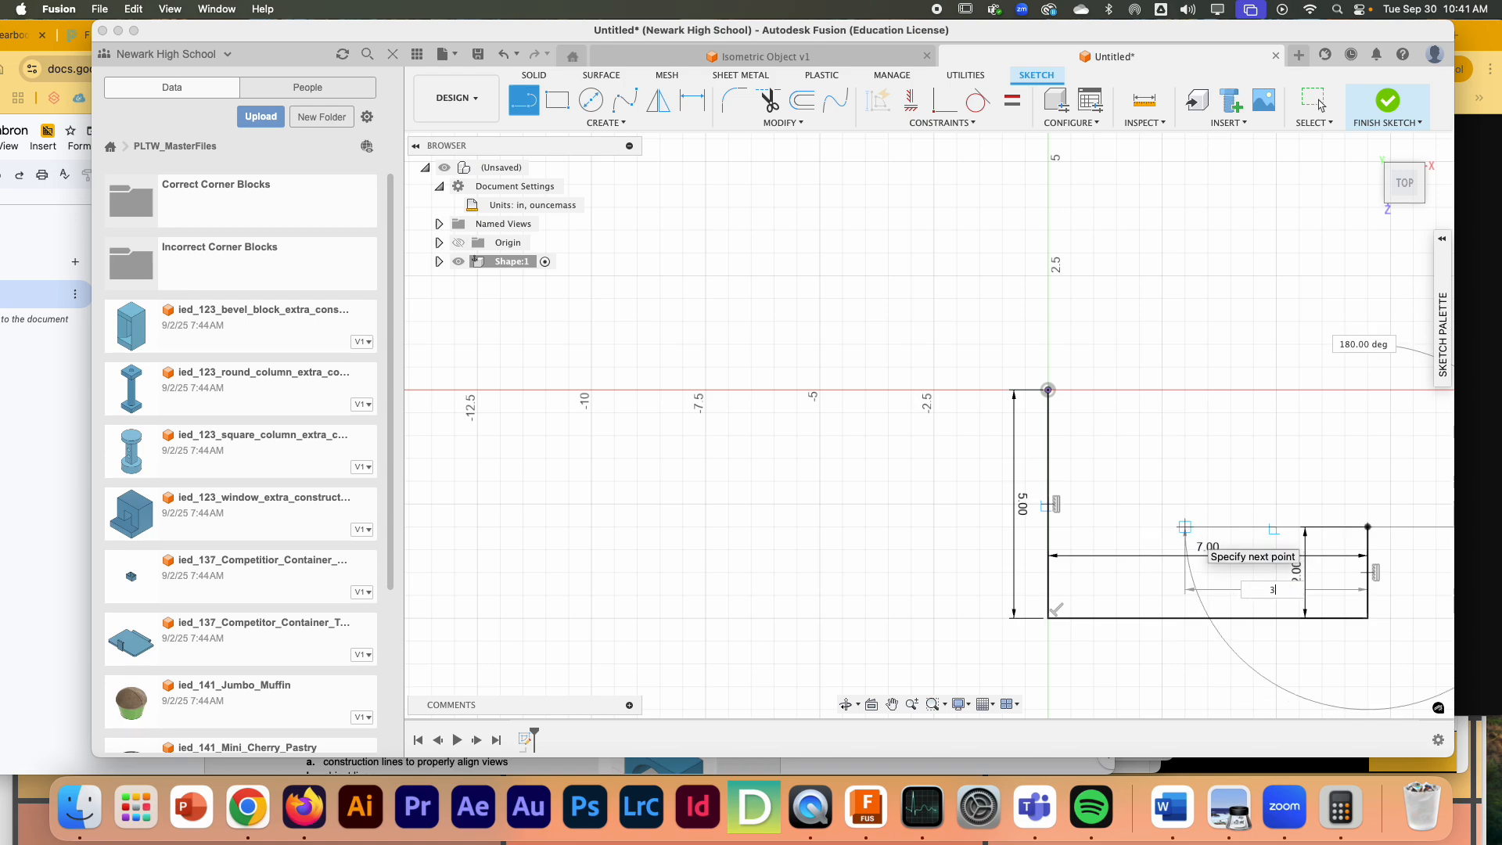
{"action": "key", "text": "Return"}
{"action": "key", "text": "Escape"}
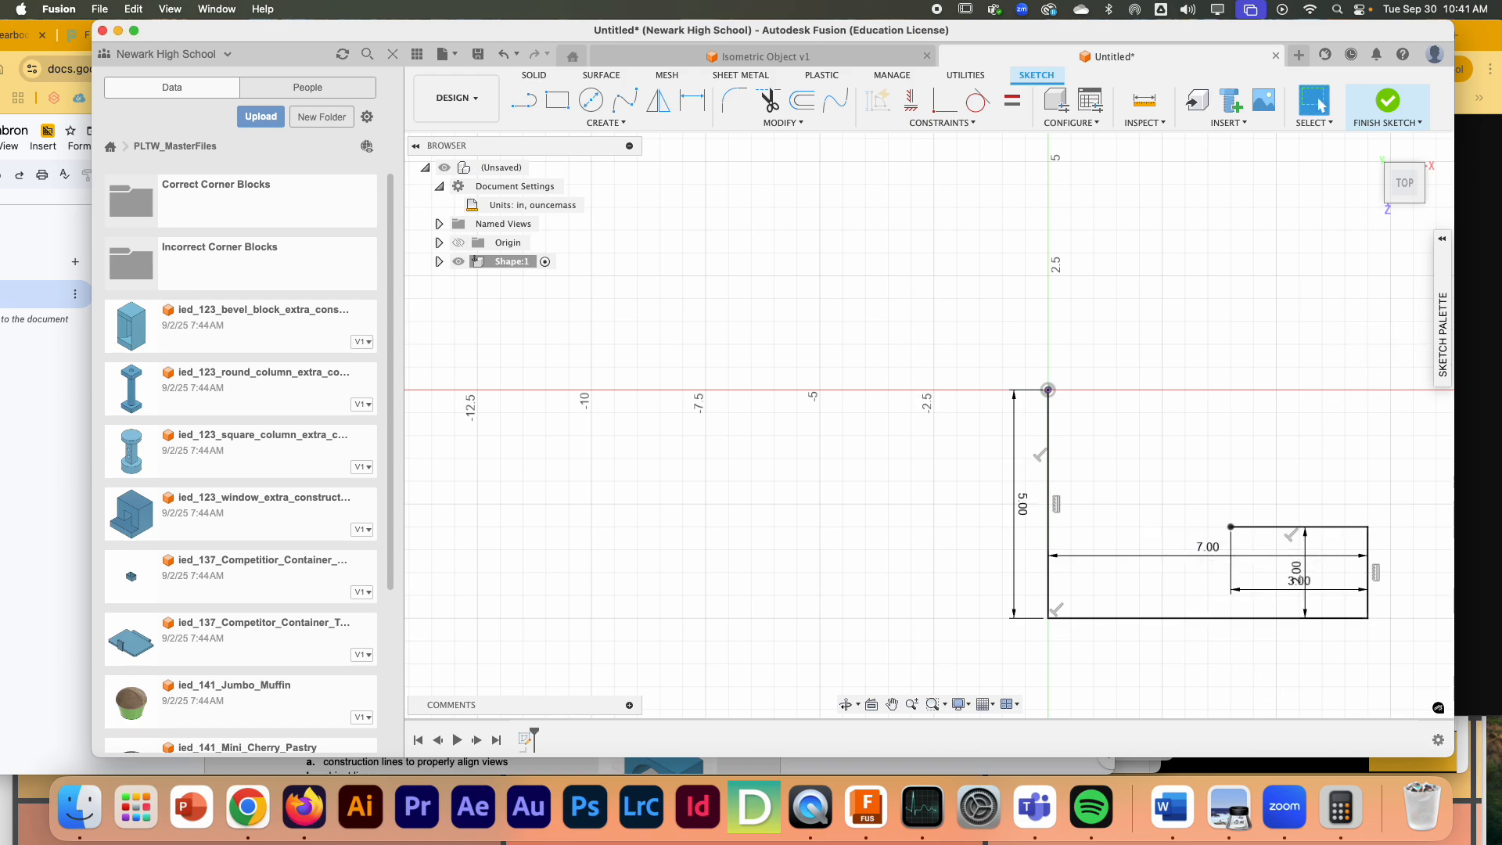
- Draw the notch's 1 in vertical inner edge and its 3 in upper side running back to the right
{"action": "left_click", "coordinate": [522, 101]}
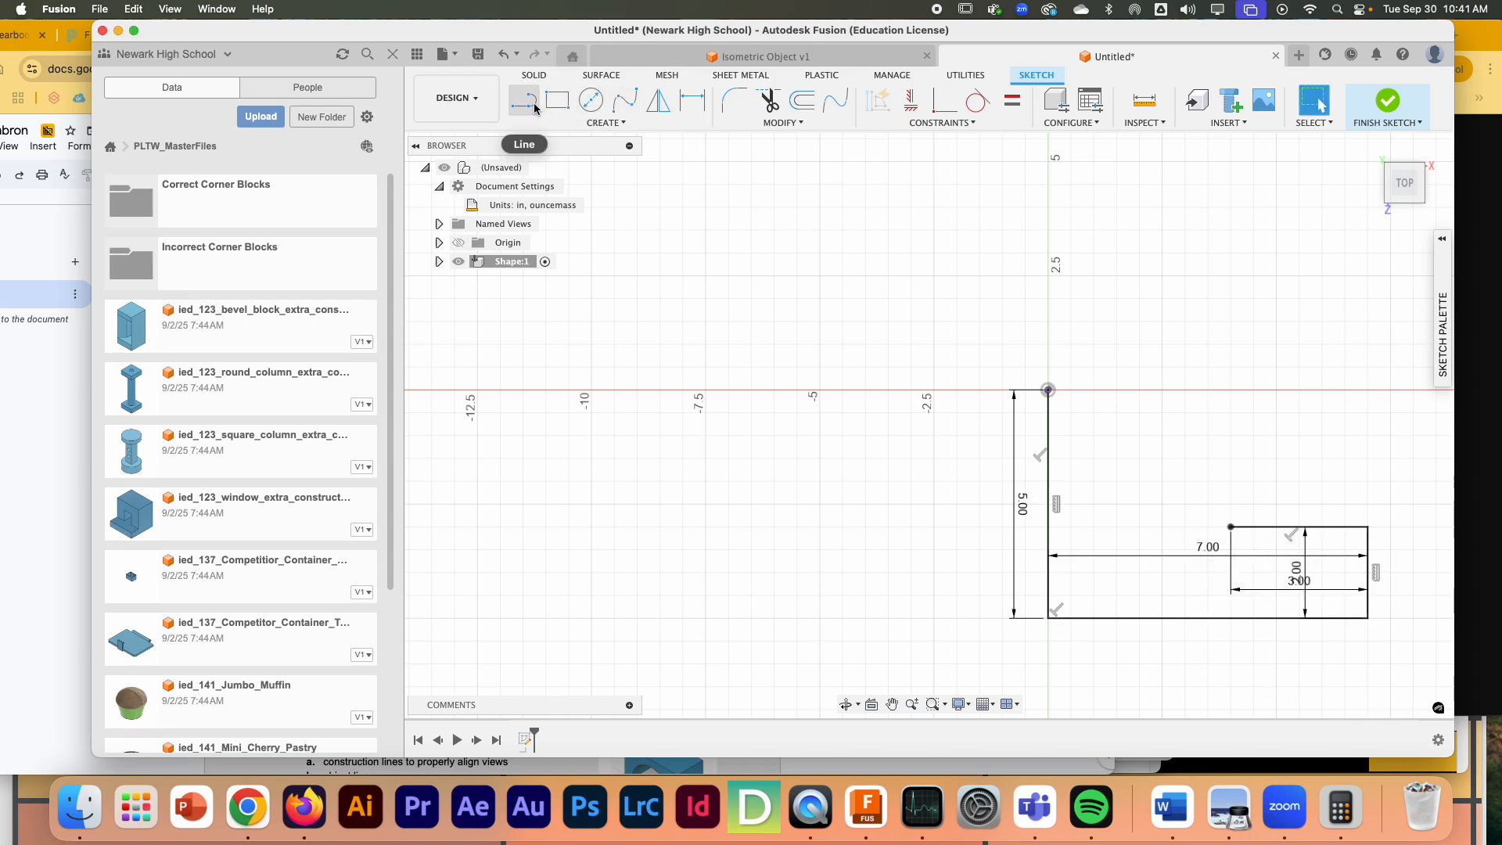
{"action": "left_click", "coordinate": [1230, 527]}
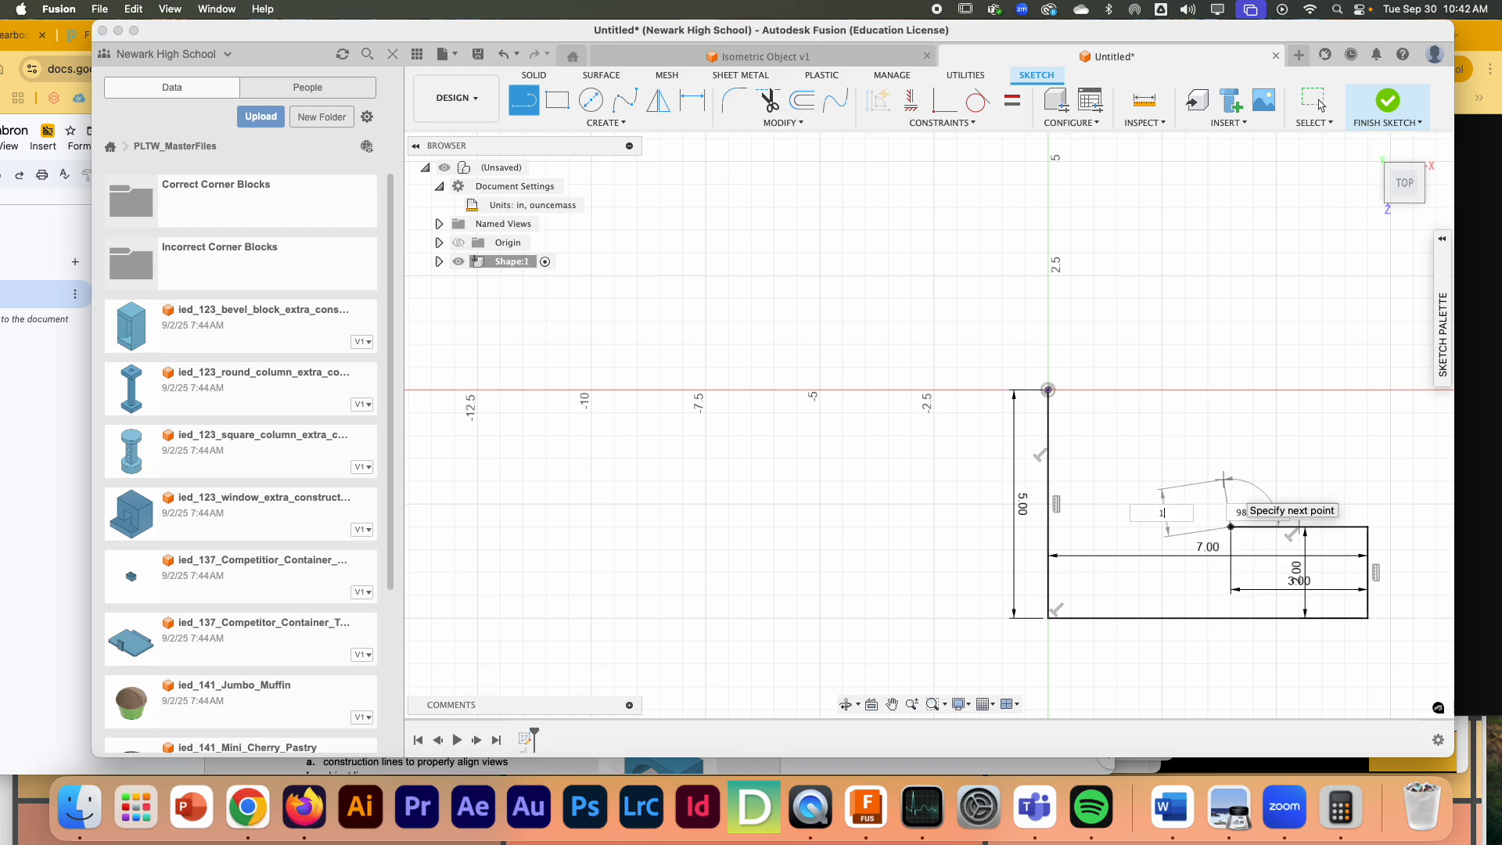
{"action": "key", "text": "Tab"}
{"action": "left_click", "coordinate": [1237, 479]}
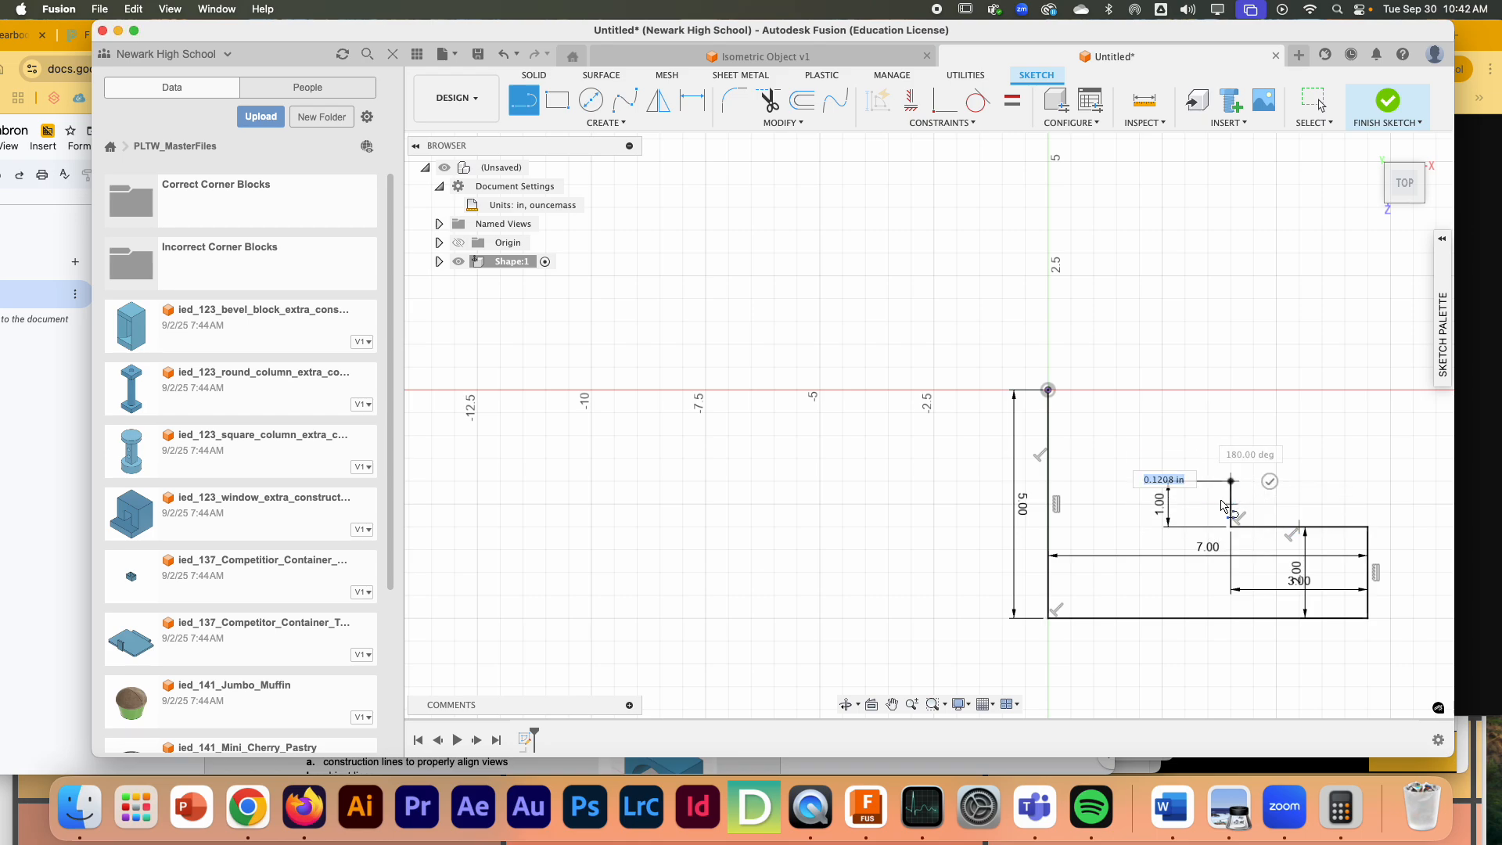
{"action": "left_click", "coordinate": [1368, 482]}
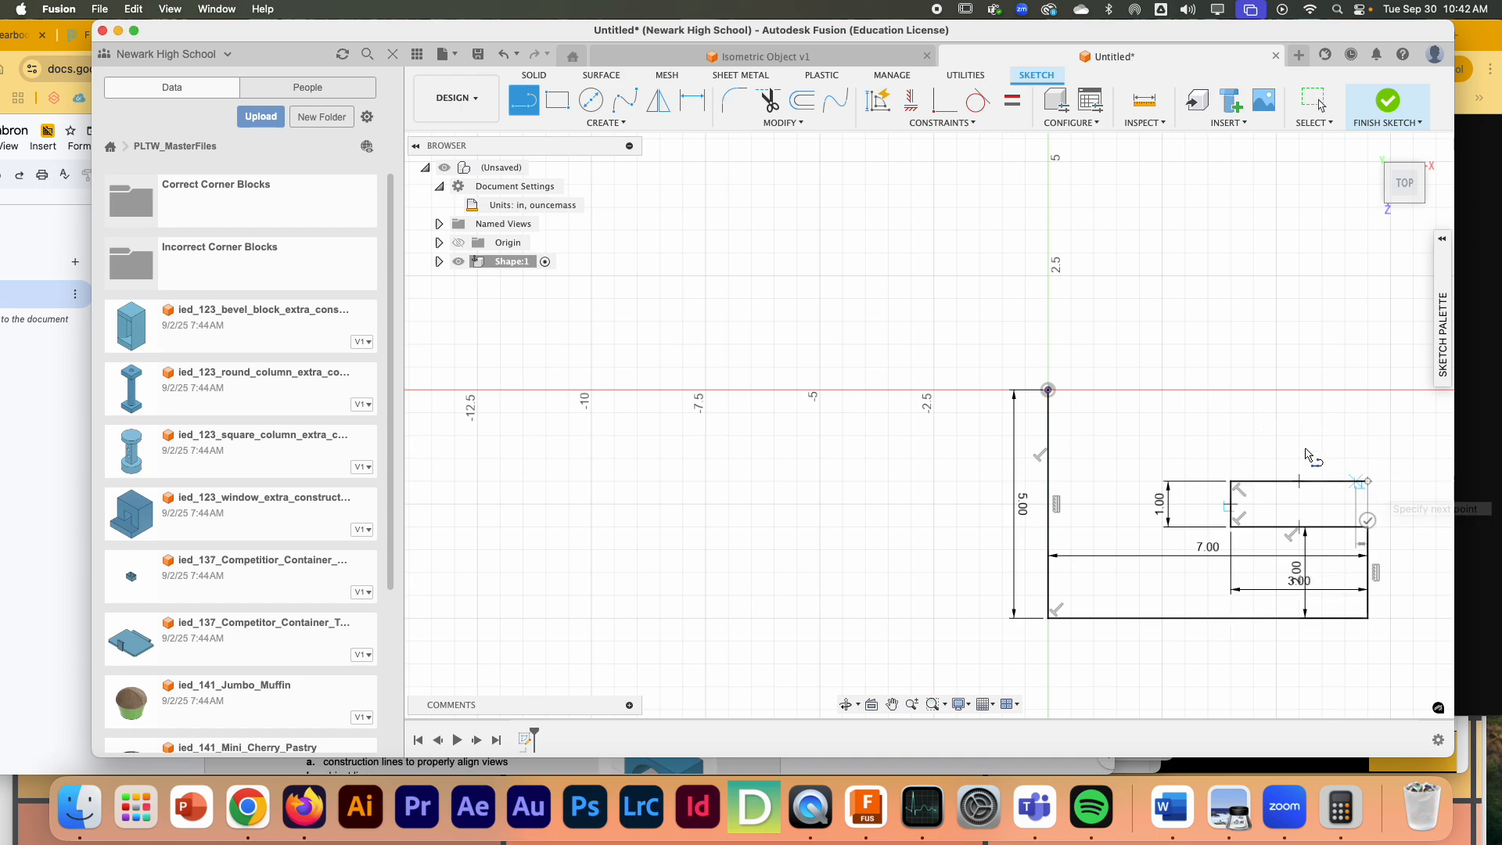
- Close the profile with a 2 in vertical line up to the horizontal axis and a top edge back to the origin
{"action": "left_click", "coordinate": [1368, 391]}
{"action": "left_click", "coordinate": [1049, 391]}
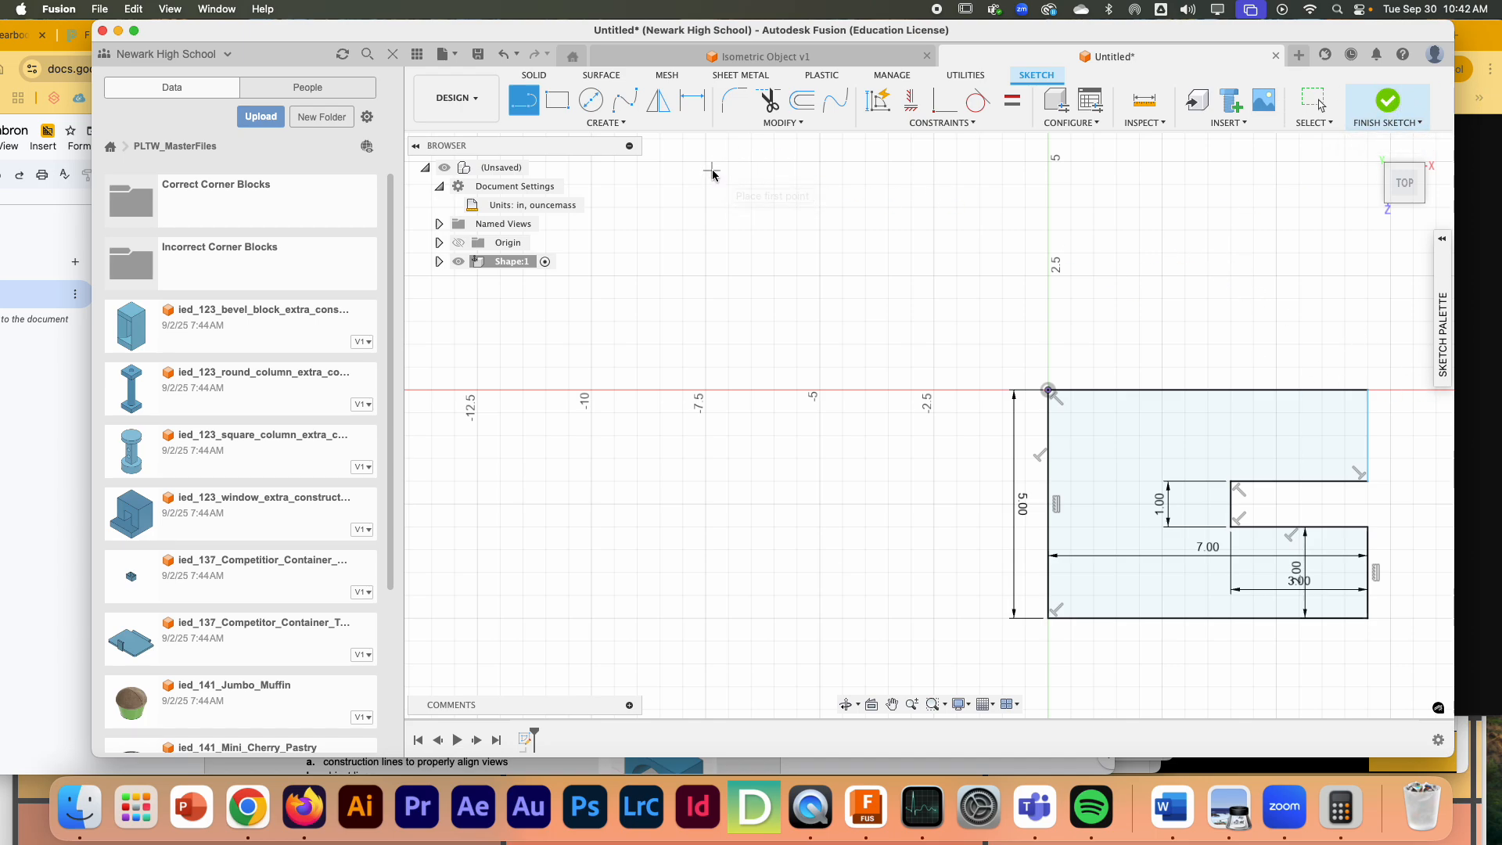
{"action": "key", "text": "Escape"}
- Try to constrain the profile's upper right vertical edge perpendicular to the top edge
{"action": "left_click", "coordinate": [1370, 405]}
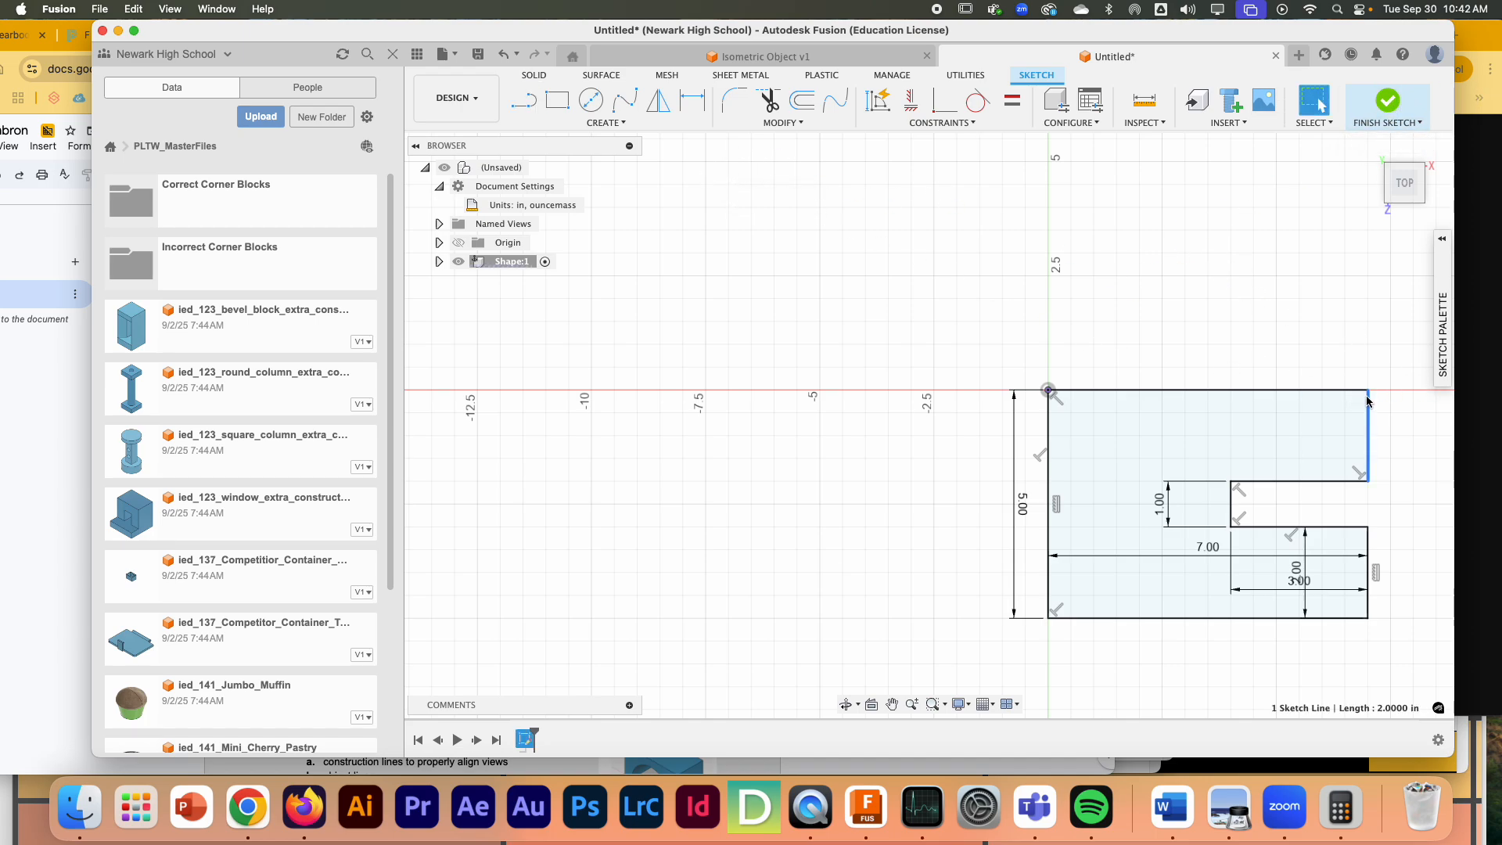
{"action": "left_click", "coordinate": [943, 123]}
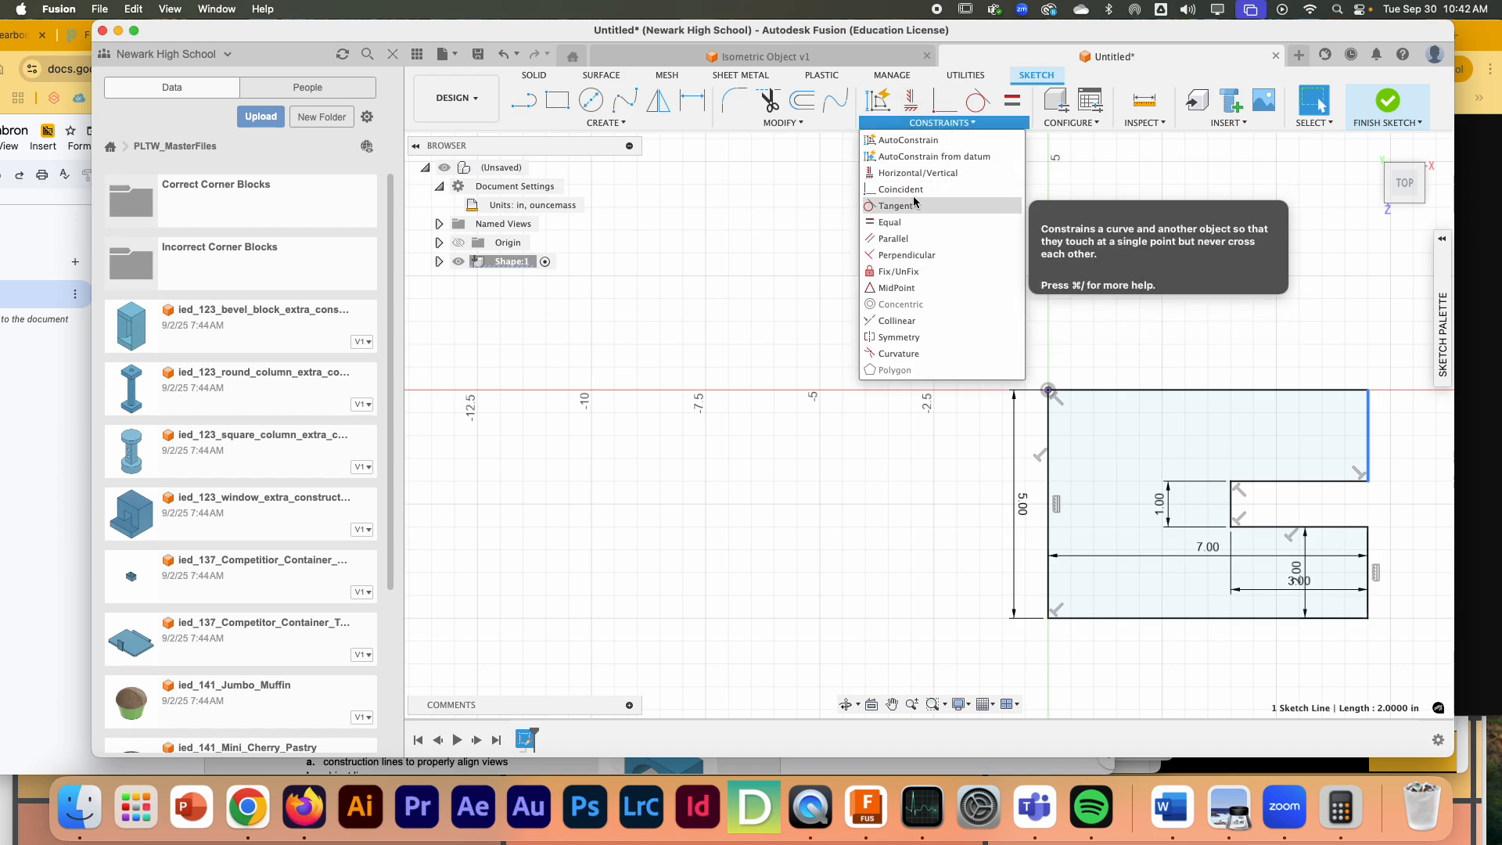
{"action": "left_click", "coordinate": [908, 255]}
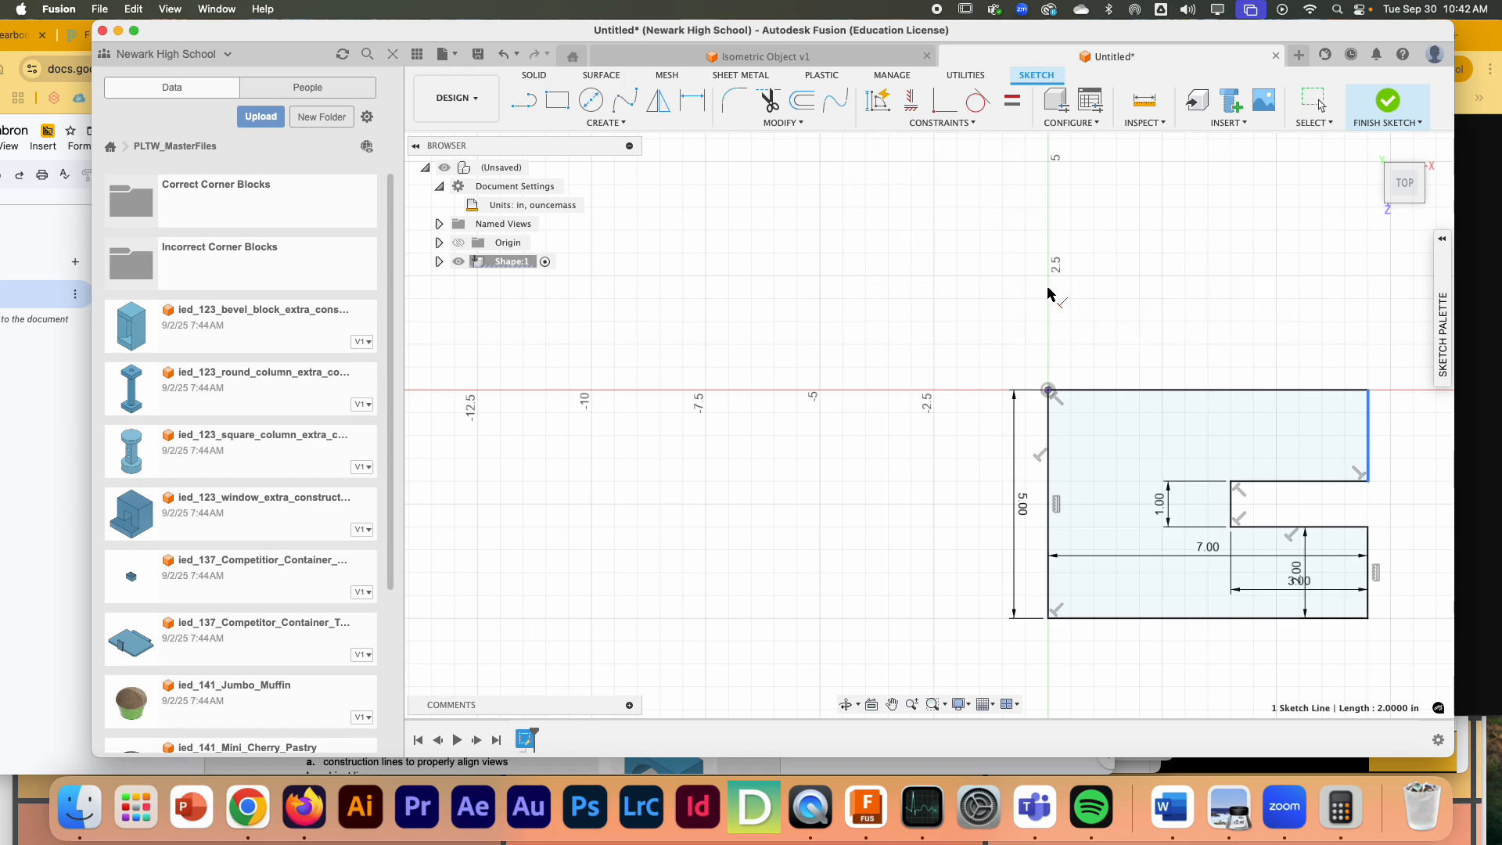
{"action": "left_click", "coordinate": [1328, 391]}
{"action": "left_click", "coordinate": [1369, 447]}
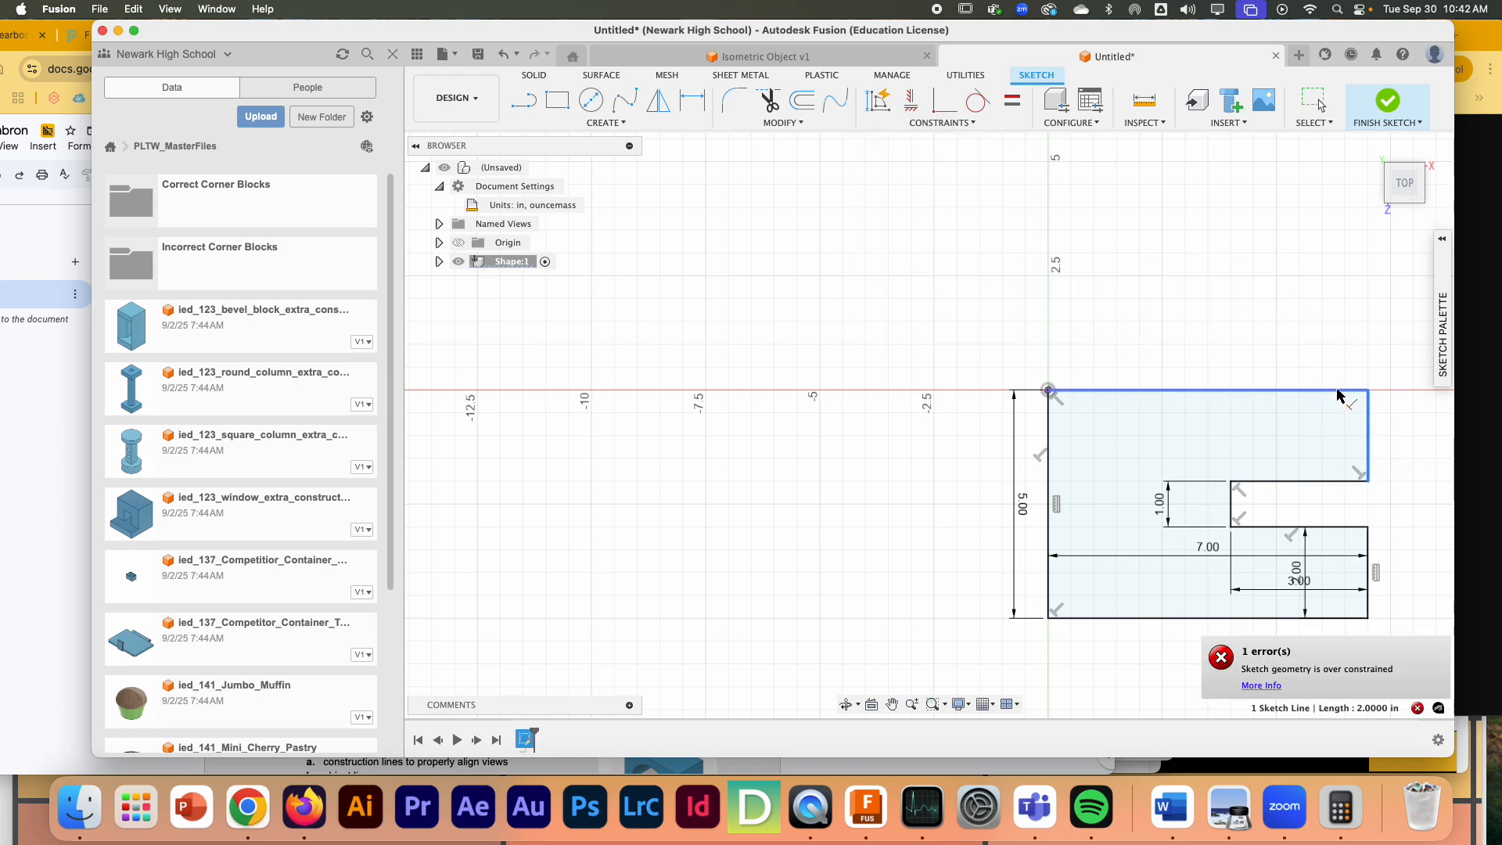
- Exit the sketch and test whether the profile's upper right edge and top edge can still move
{"action": "left_click", "coordinate": [1387, 100]}
{"action": "left_click", "coordinate": [1366, 416]}
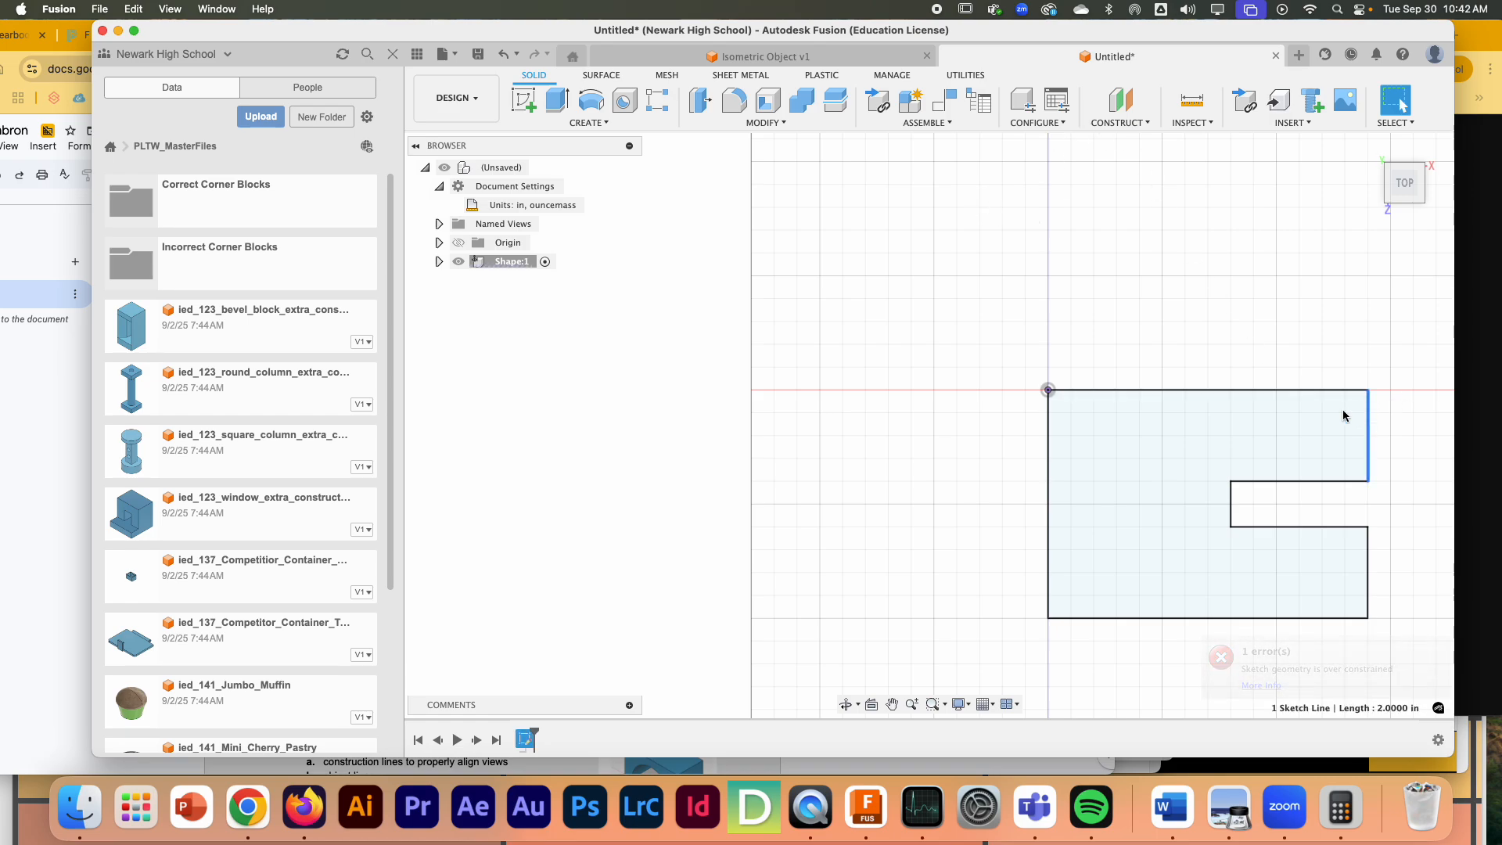
{"action": "left_click", "coordinate": [1220, 373]}
{"action": "left_click", "coordinate": [1368, 401]}
{"action": "mouse_move", "coordinate": [1370, 392]}
{"action": "left_mouse_down"}
{"action": "mouse_move", "coordinate": [1458, 392]}
{"action": "mouse_move", "coordinate": [1332, 423]}
{"action": "mouse_move", "coordinate": [1370, 416]}
{"action": "left_mouse_up"}
{"action": "double_click", "coordinate": [1232, 391]}
{"action": "left_click", "coordinate": [950, 229]}
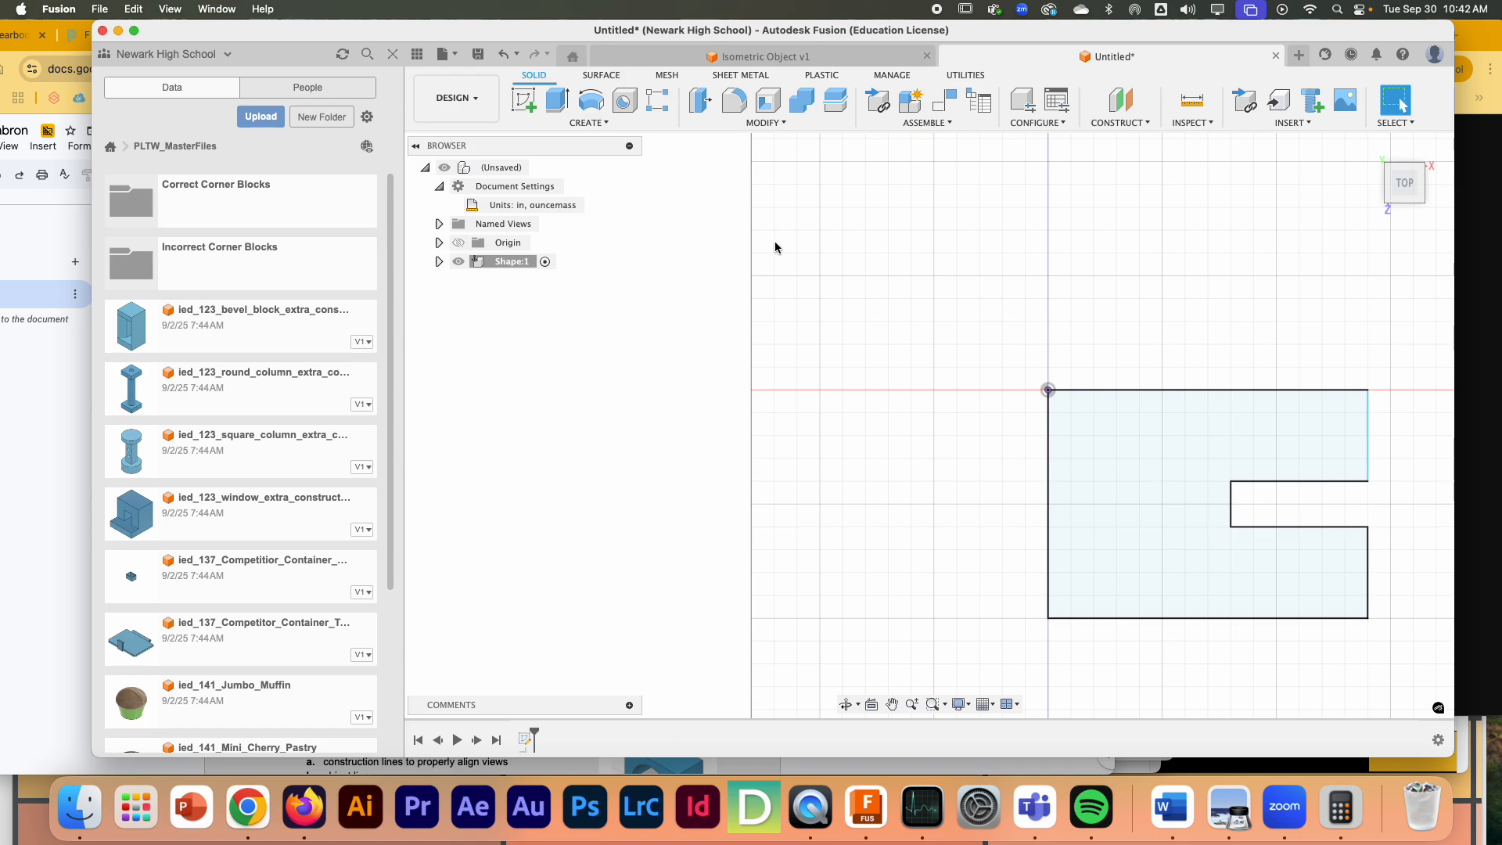
- Reopen Sketch1, dimension the profile's top edge at 7 in, and finish the sketch
{"action": "left_click", "coordinate": [439, 263]}
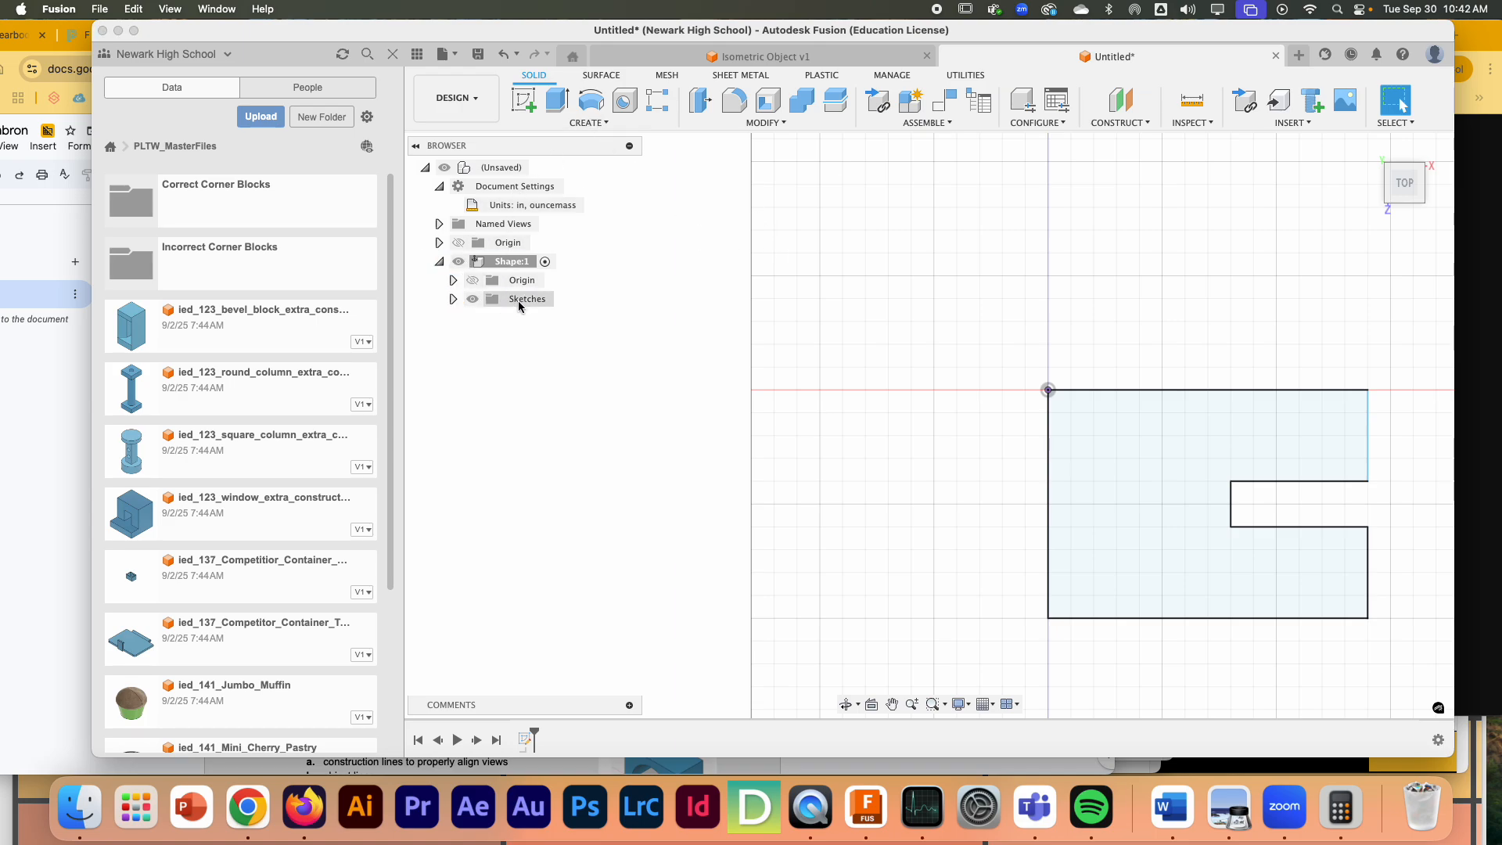
{"action": "left_click", "coordinate": [454, 299]}
{"action": "double_click", "coordinate": [517, 317]}
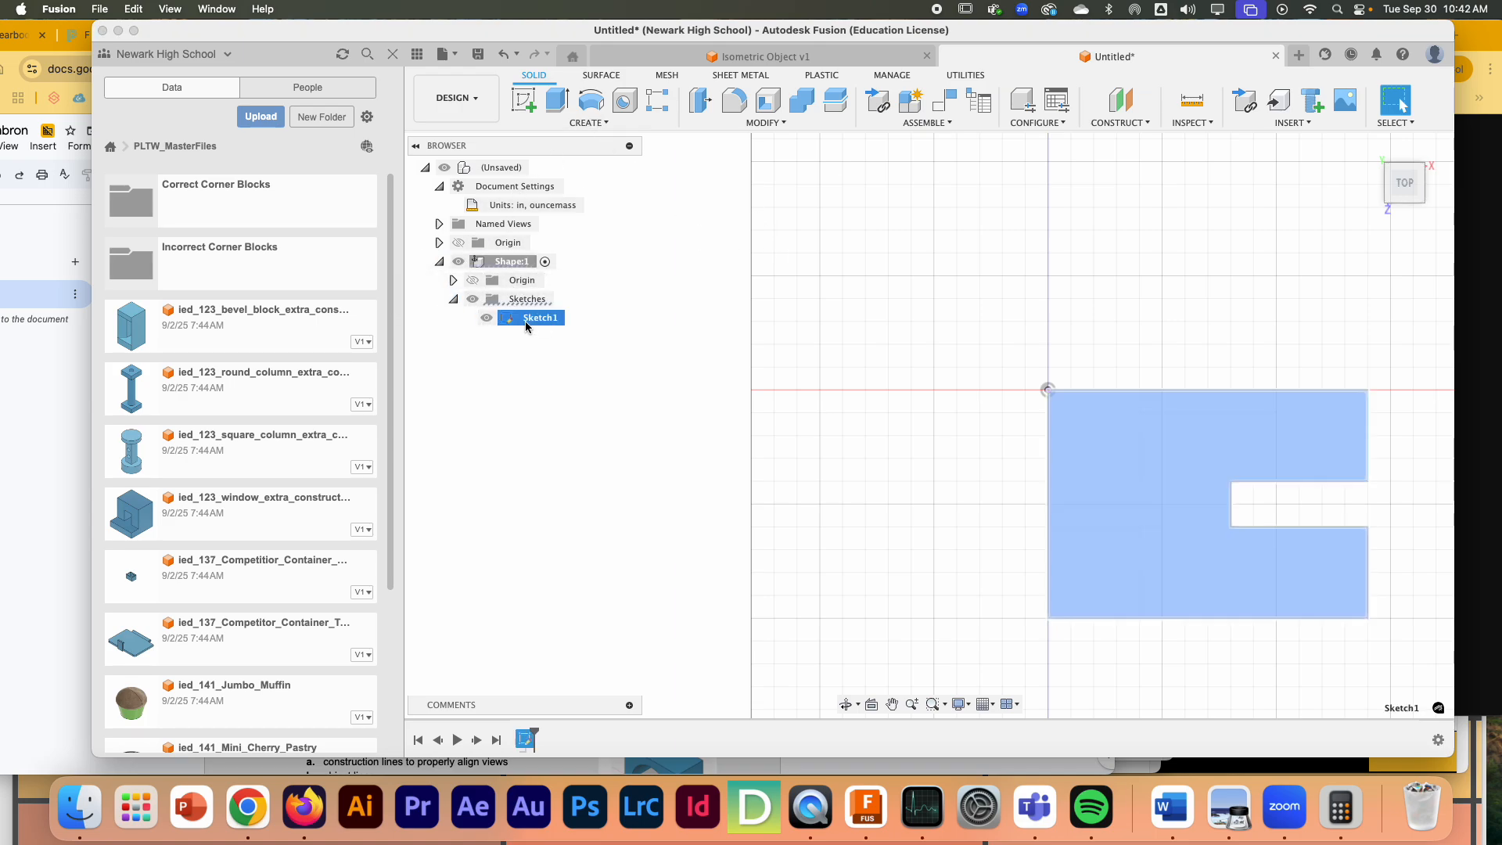
{"action": "key", "text": "d"}
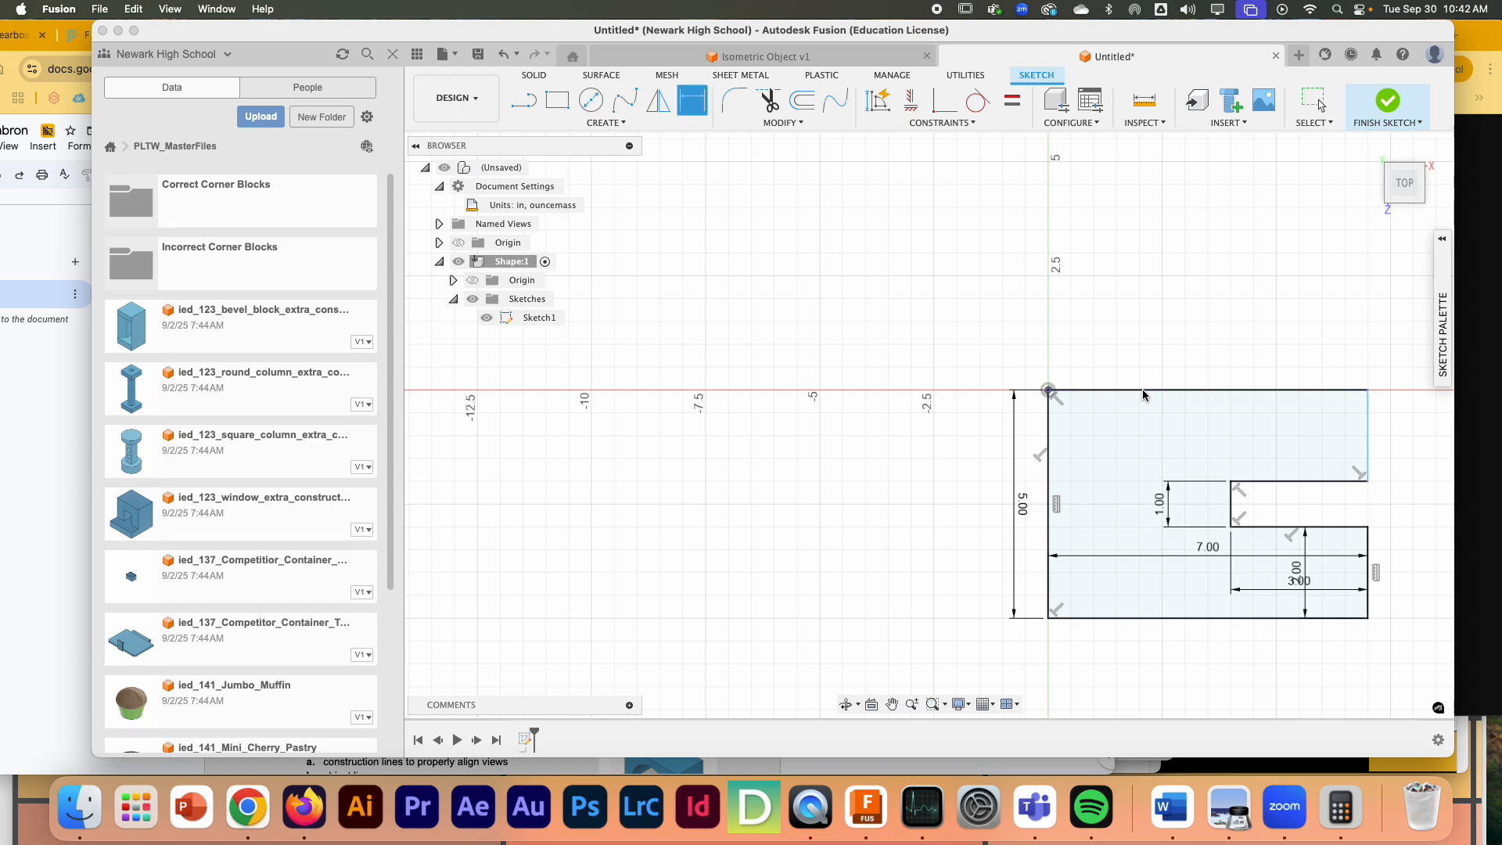
{"action": "left_click", "coordinate": [1157, 390]}
{"action": "left_click", "coordinate": [1154, 345]}
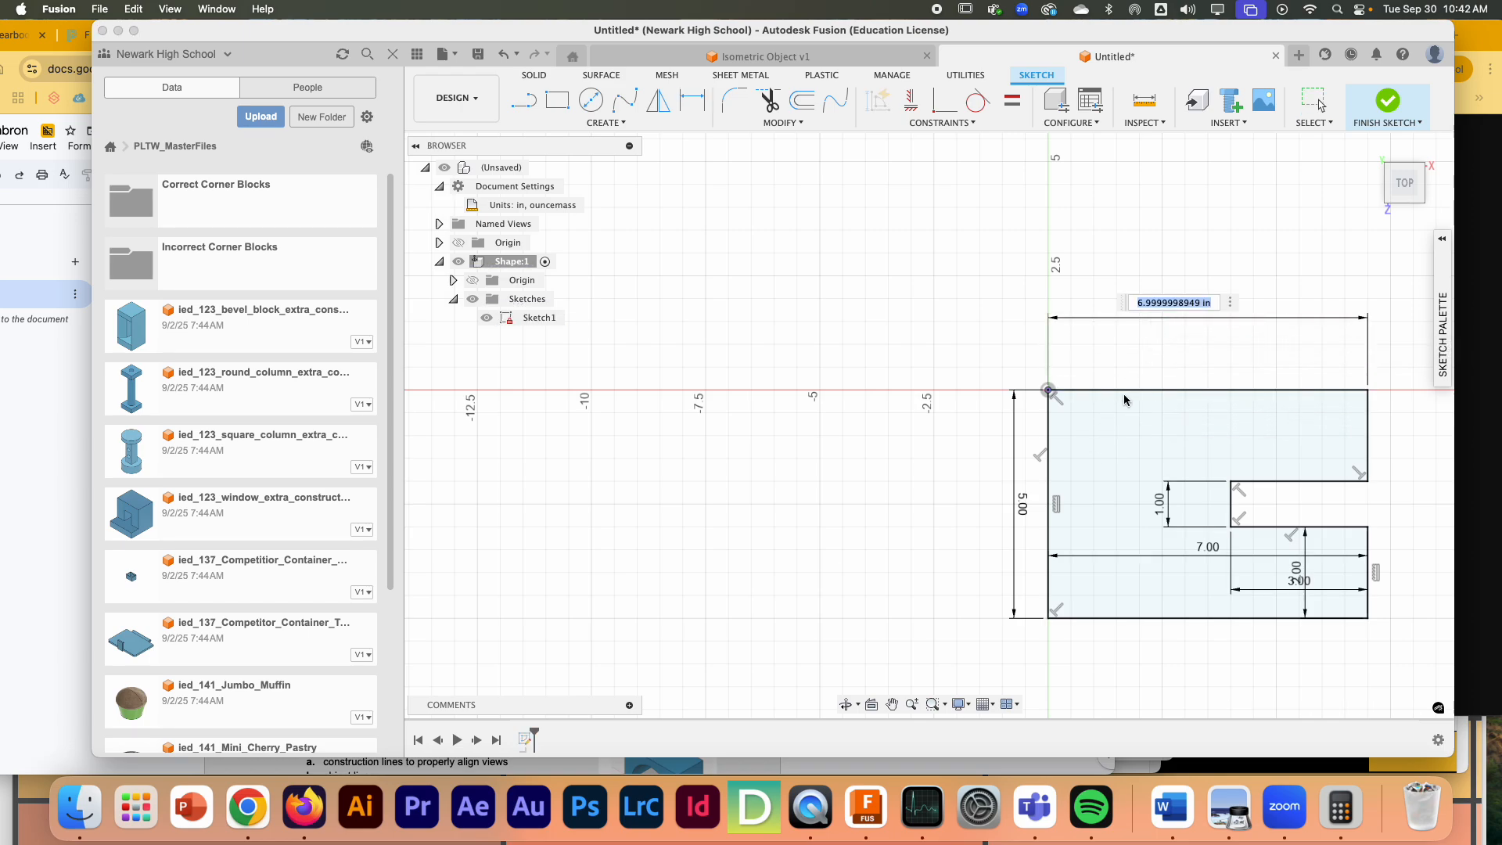
{"action": "type", "text": "7"}
{"action": "key", "text": "Return"}
{"action": "left_click", "coordinate": [1388, 101]}
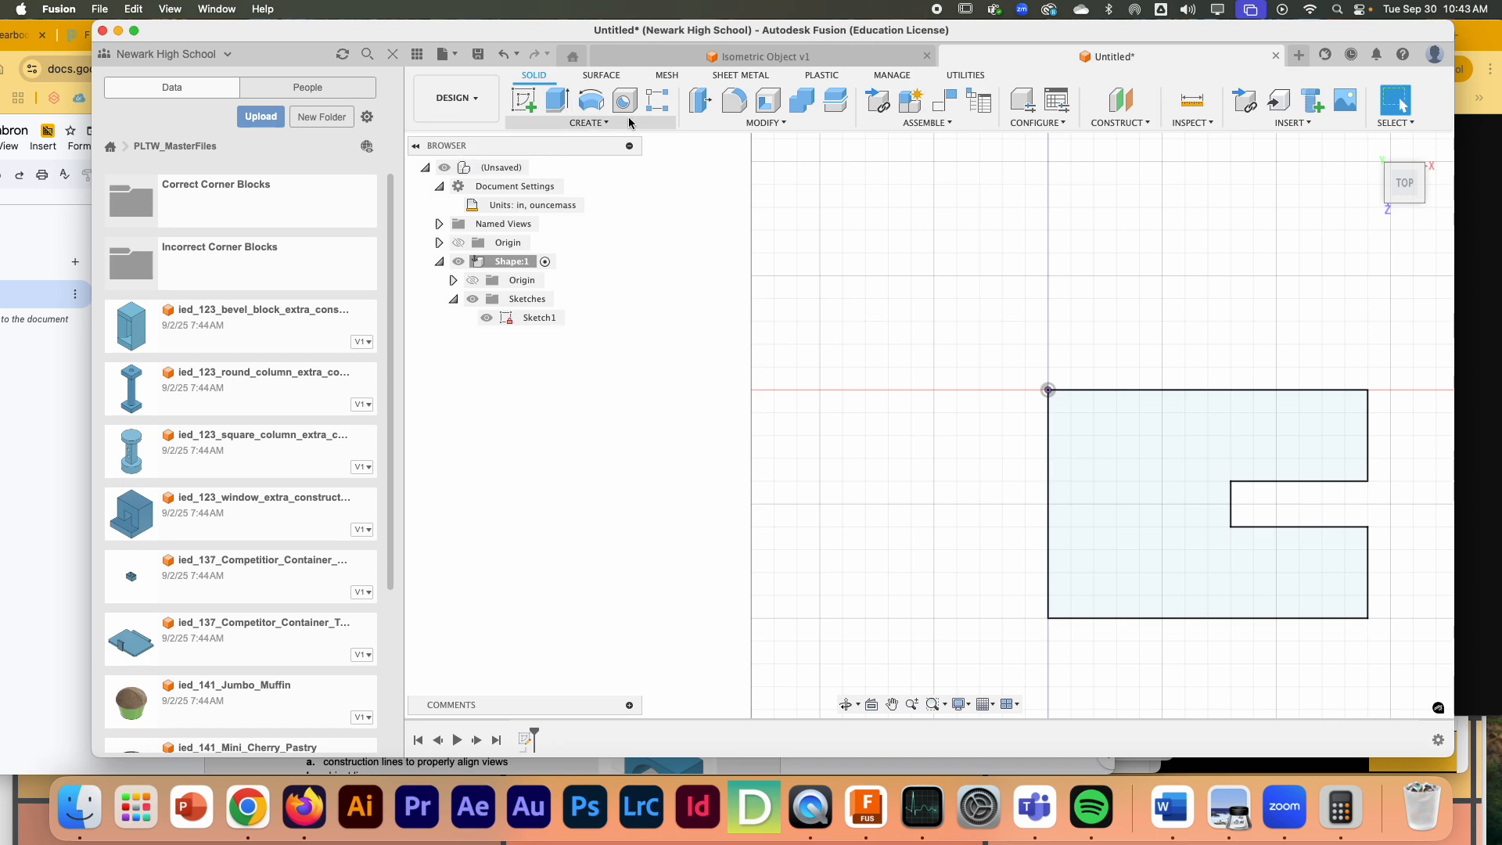
- Check the height in the worksheet's Figure 9 and extrude the notched profile 5 in as a new body
{"action": "left_click", "coordinate": [552, 109]}
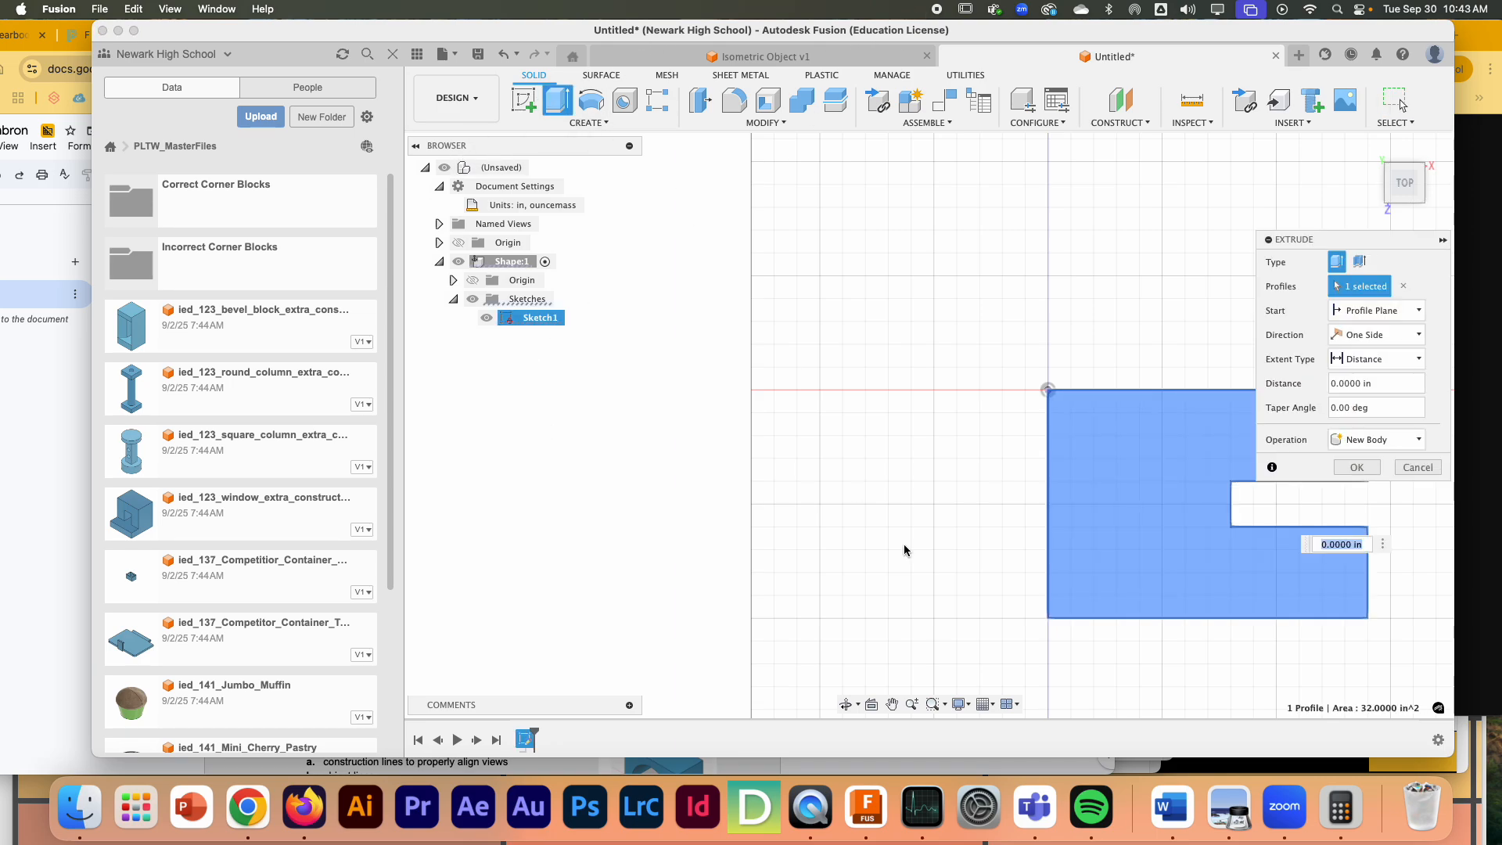
{"action": "left_click", "coordinate": [43, 374]}
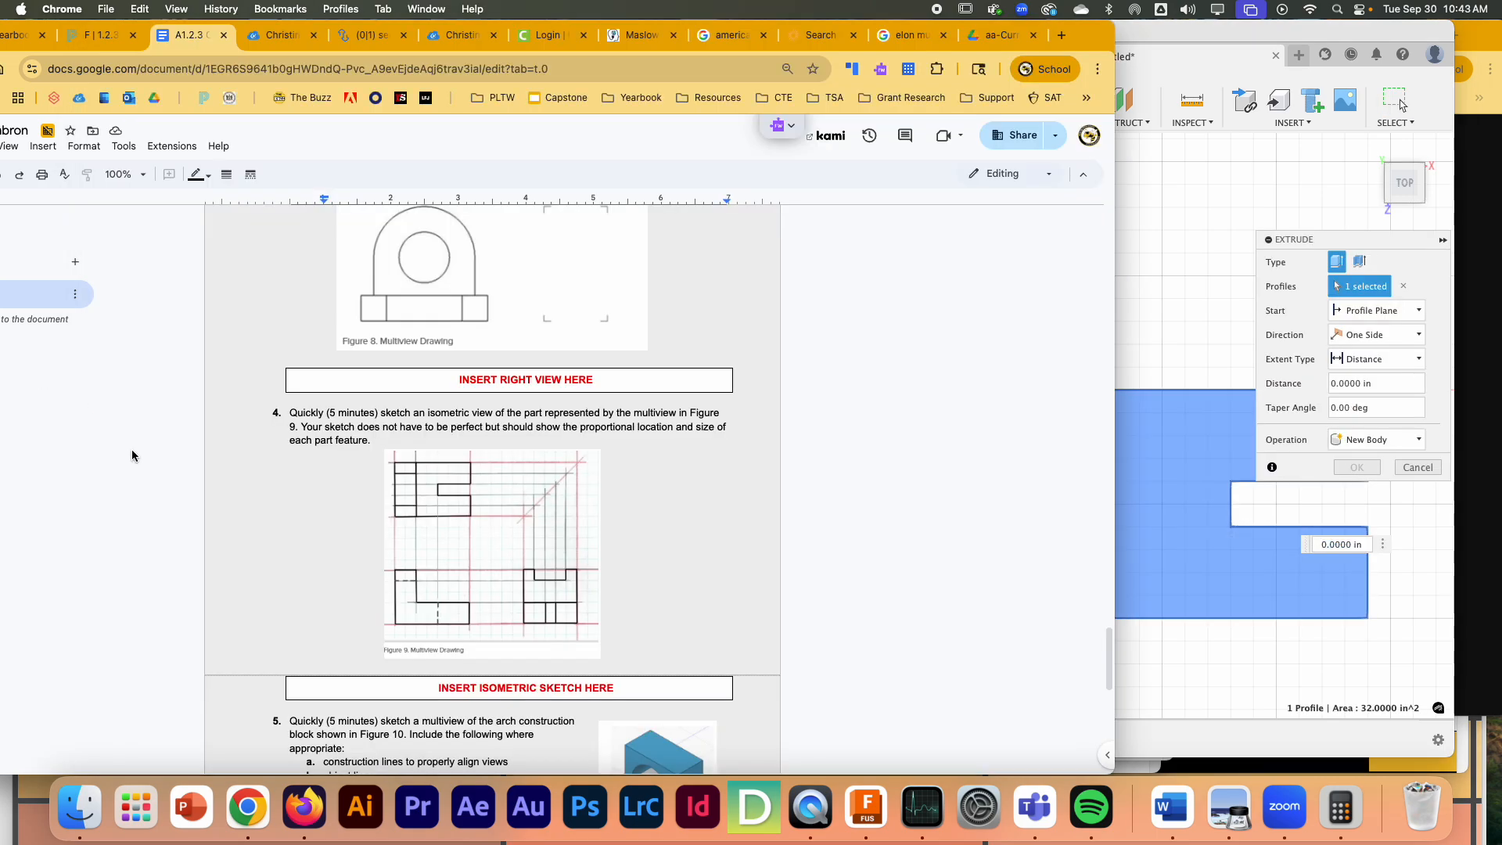
{"action": "left_click", "coordinate": [1328, 30]}
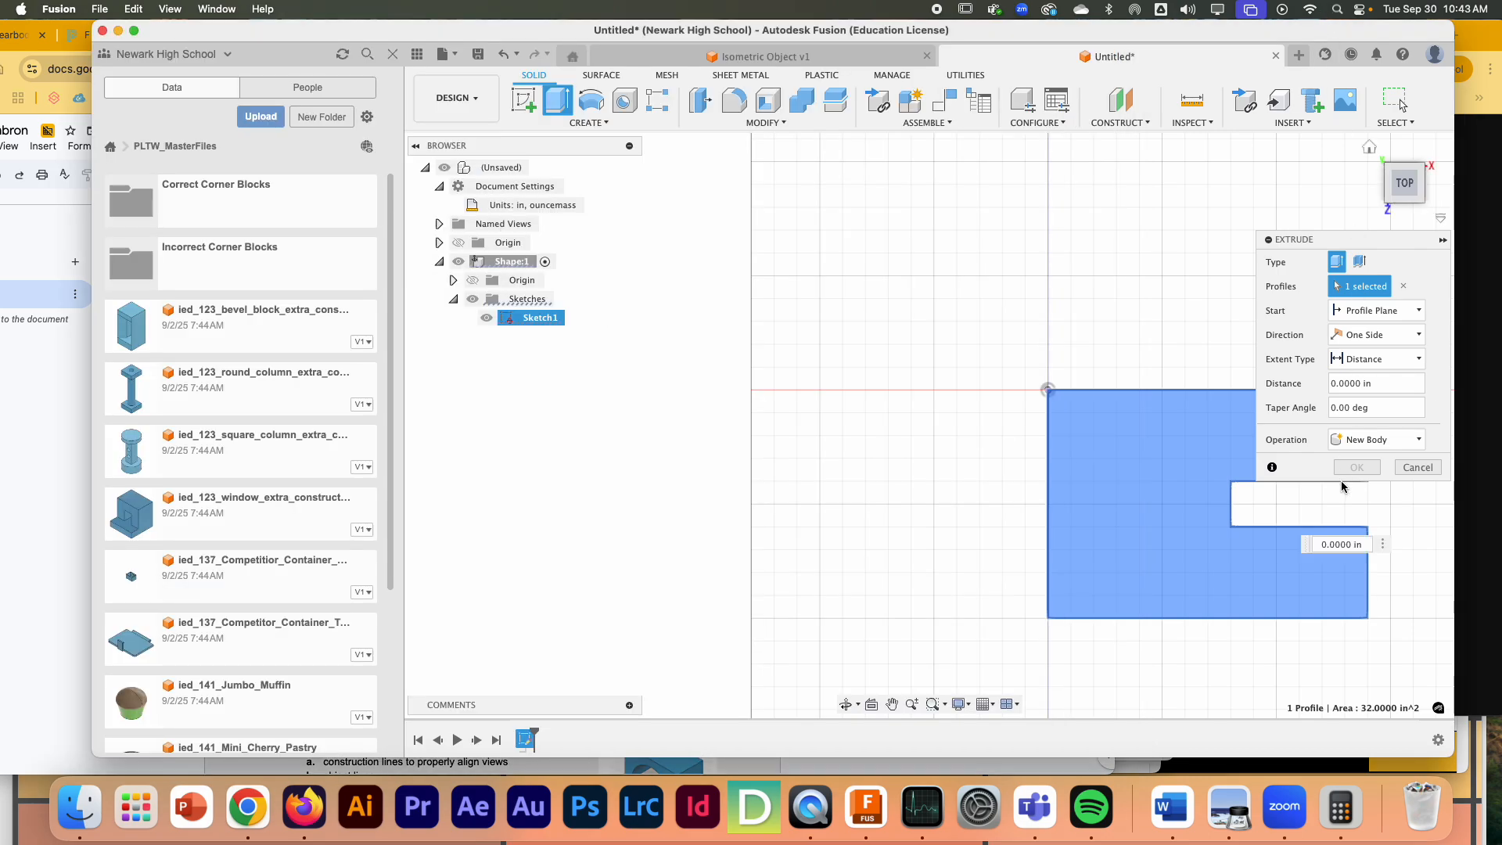
{"action": "left_click", "coordinate": [1334, 548]}
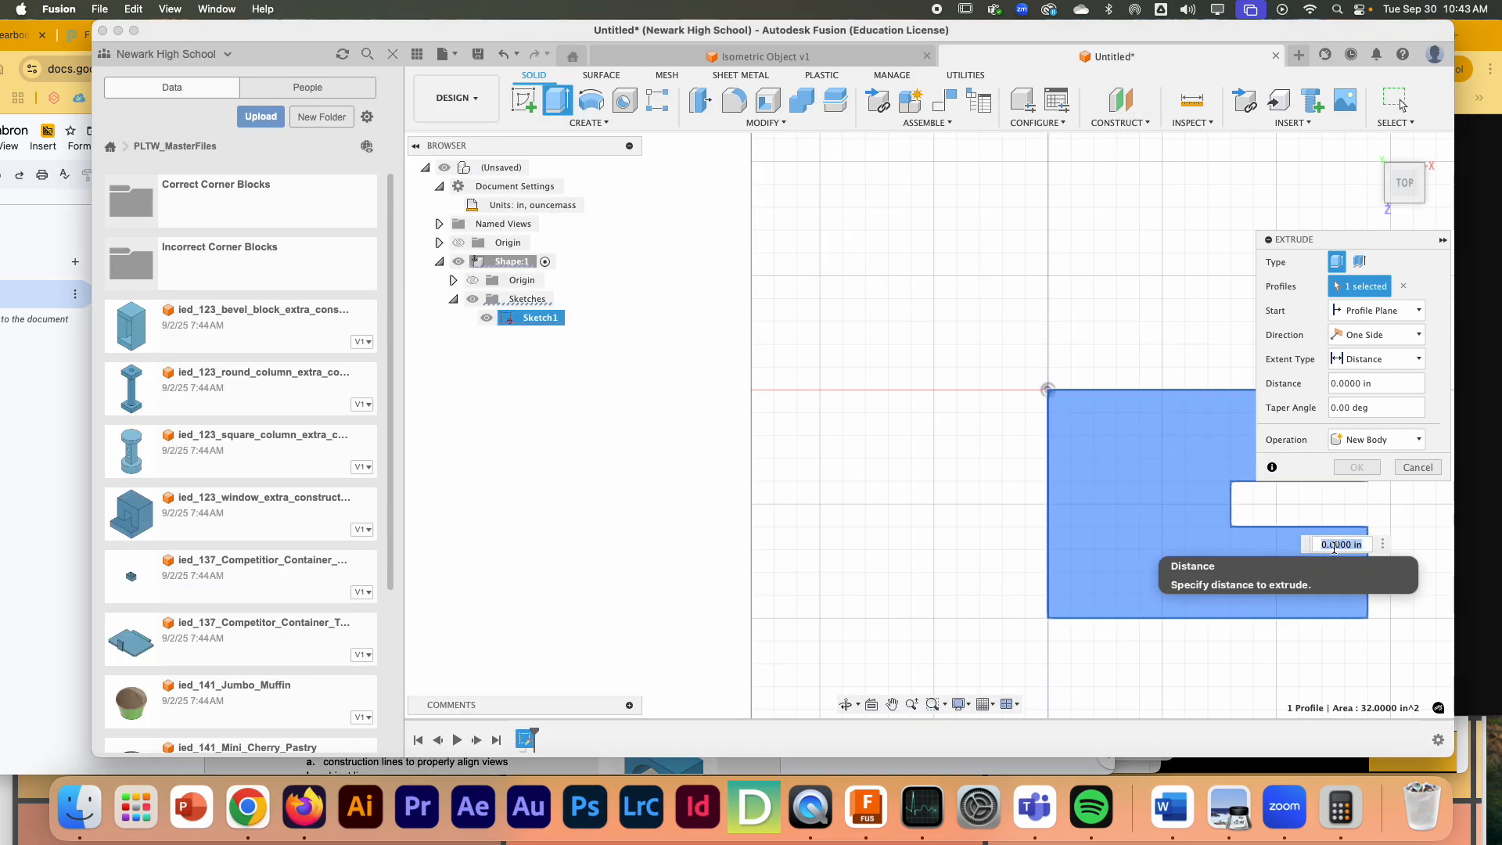
{"action": "type", "text": "5"}
{"action": "key", "text": "Return"}
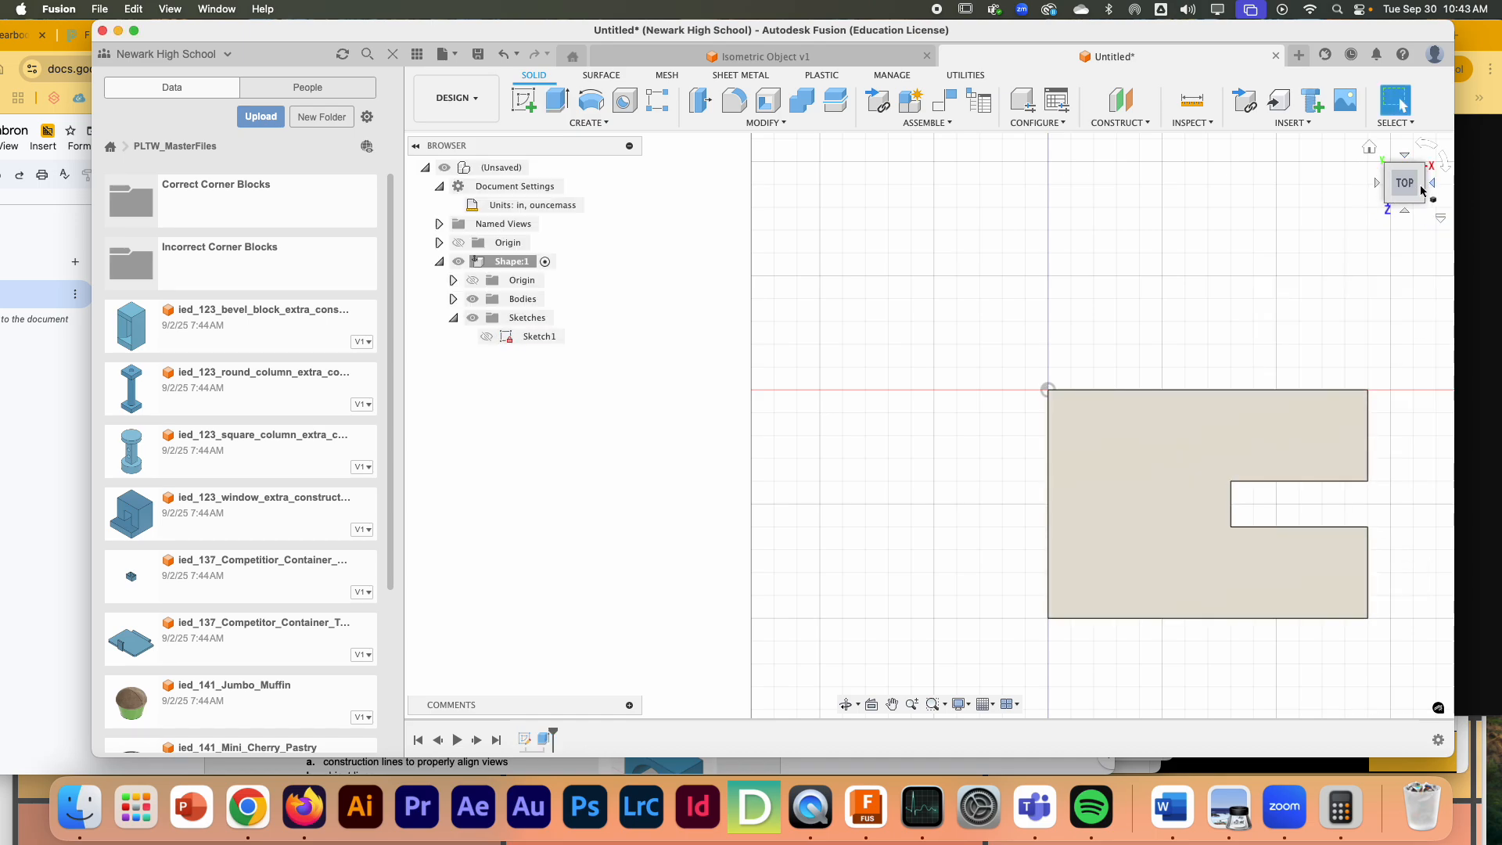
- Consult the front view in the worksheet's Figure 9 and start a sketch on the block's long front face
{"action": "left_click", "coordinate": [1370, 148]}
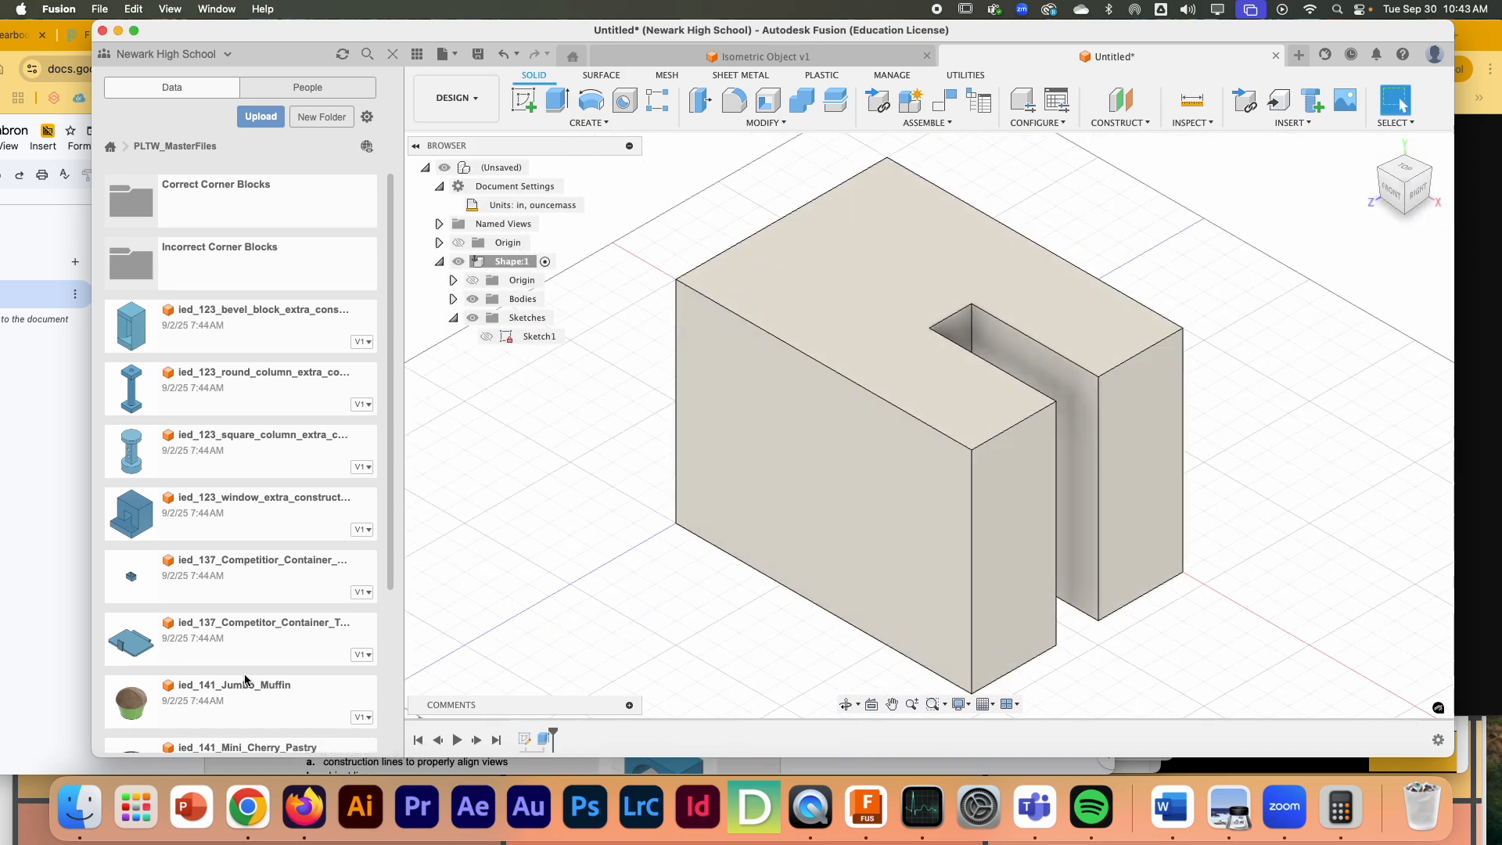
{"action": "left_click", "coordinate": [4, 485]}
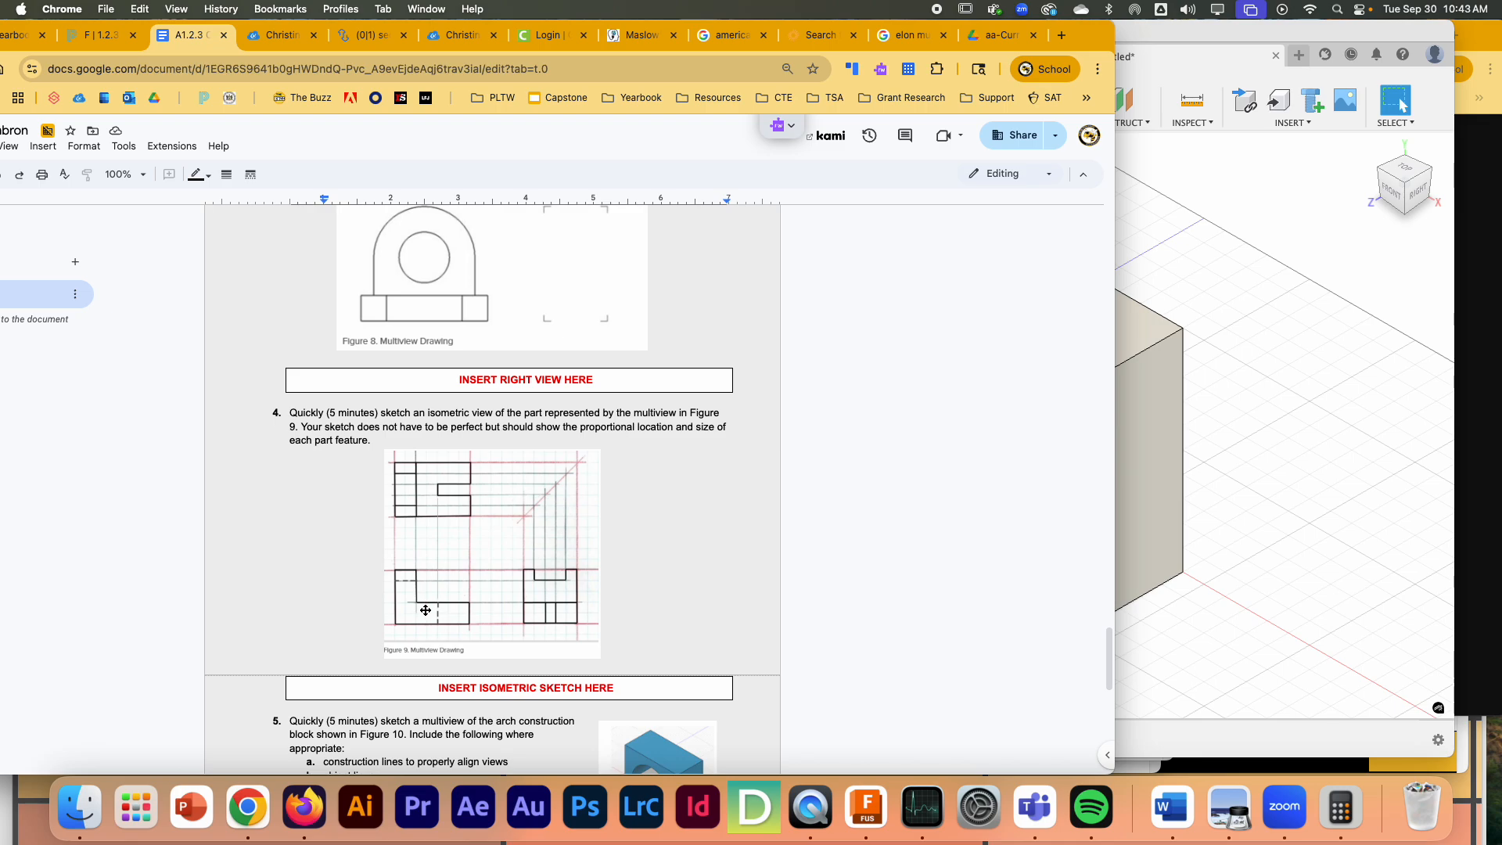
{"action": "left_click", "coordinate": [1164, 55]}
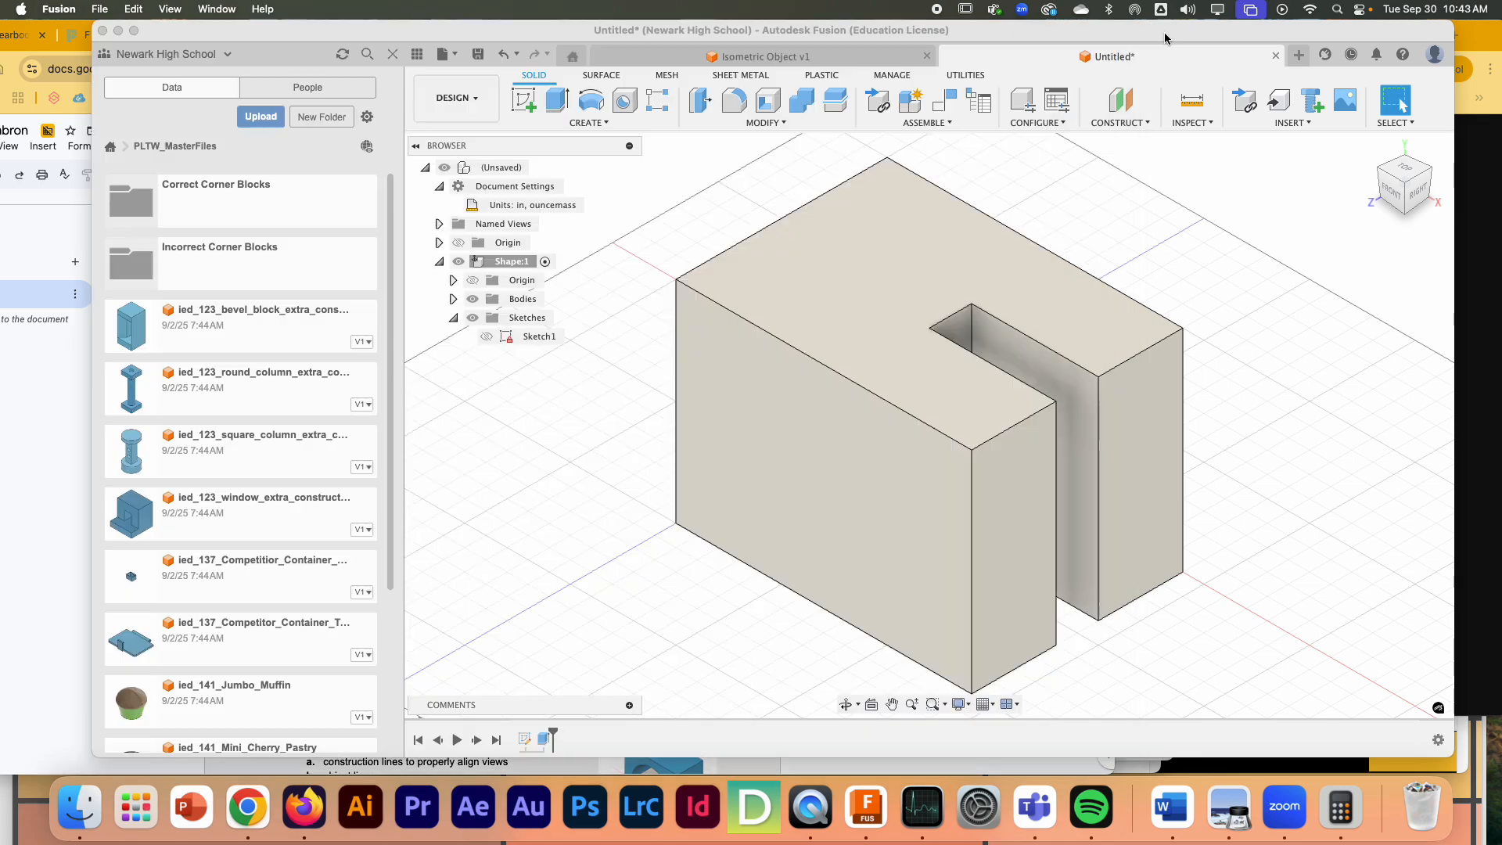
{"action": "left_click", "coordinate": [806, 510]}
{"action": "scroll", "coordinate": [822, 317], "scroll_direction": "down", "scroll_amount": 3}
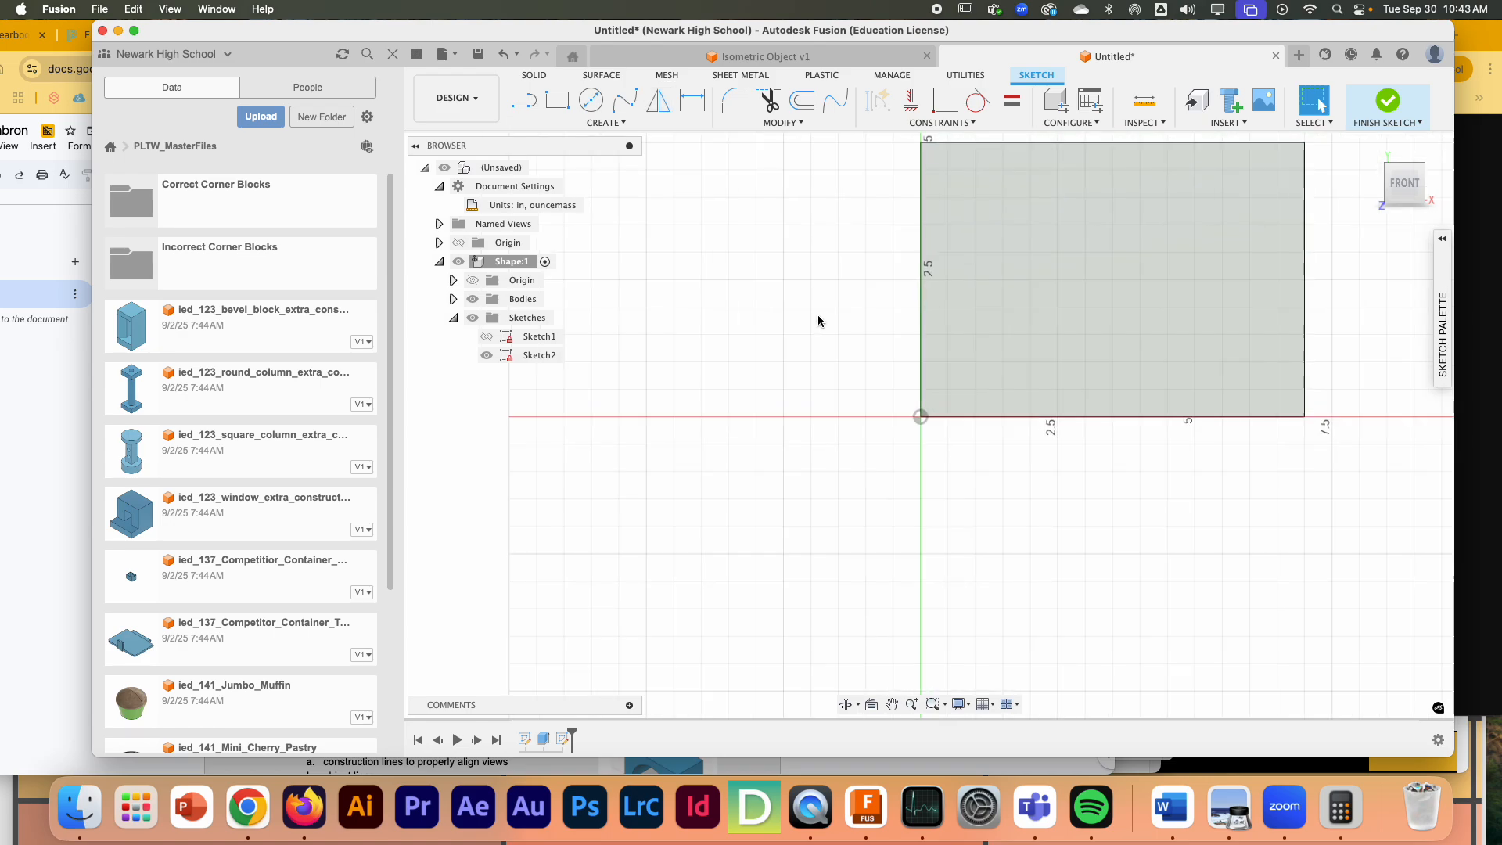
- Draw a rectangle 5 in wide and 3 in high from the front face's upper right corner and finish the sketch
{"action": "left_click", "coordinate": [558, 100]}
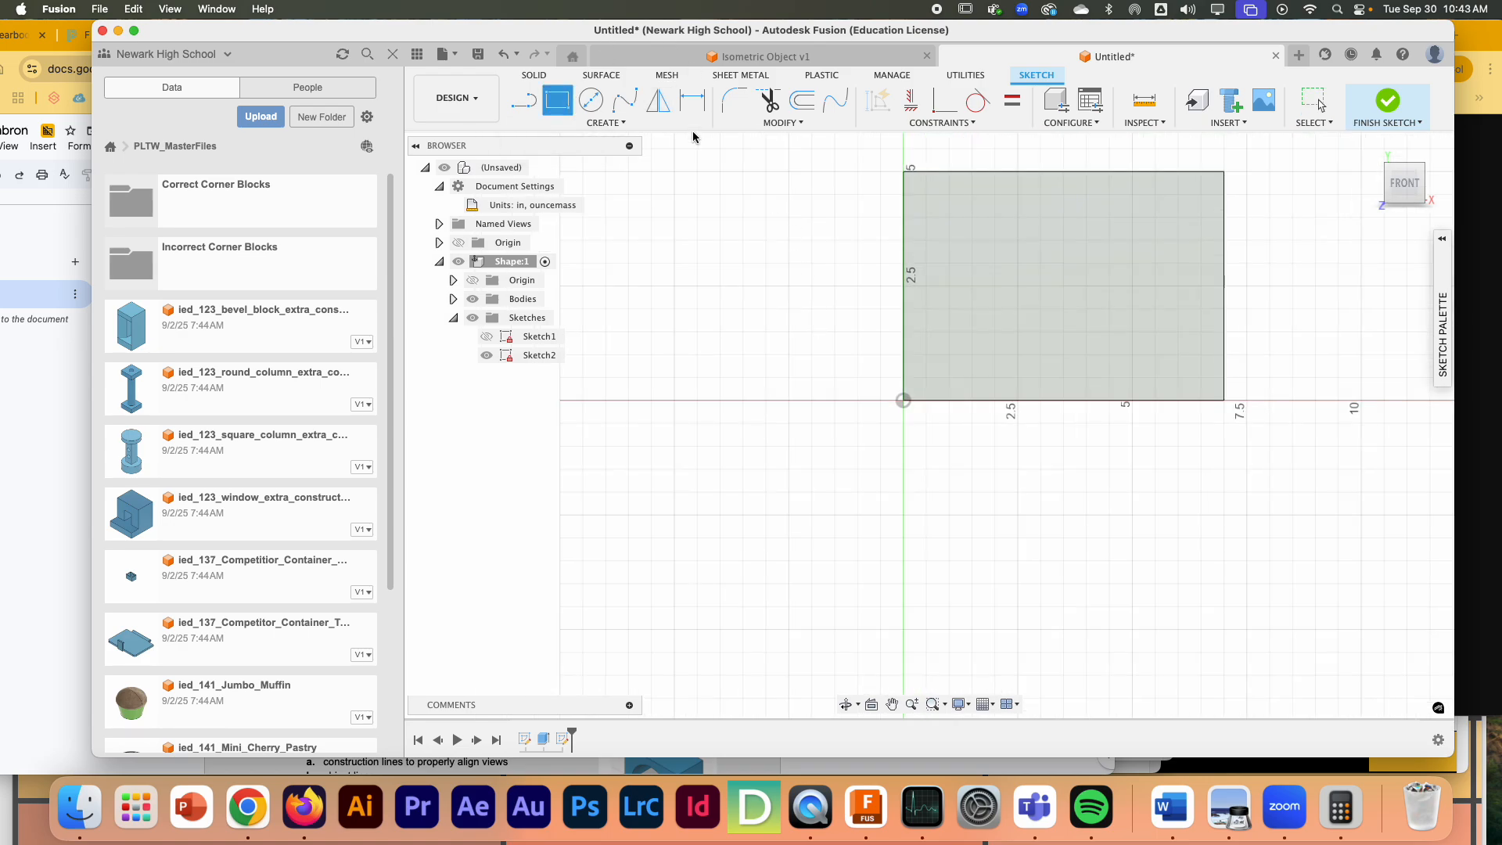
{"action": "left_click", "coordinate": [1221, 176]}
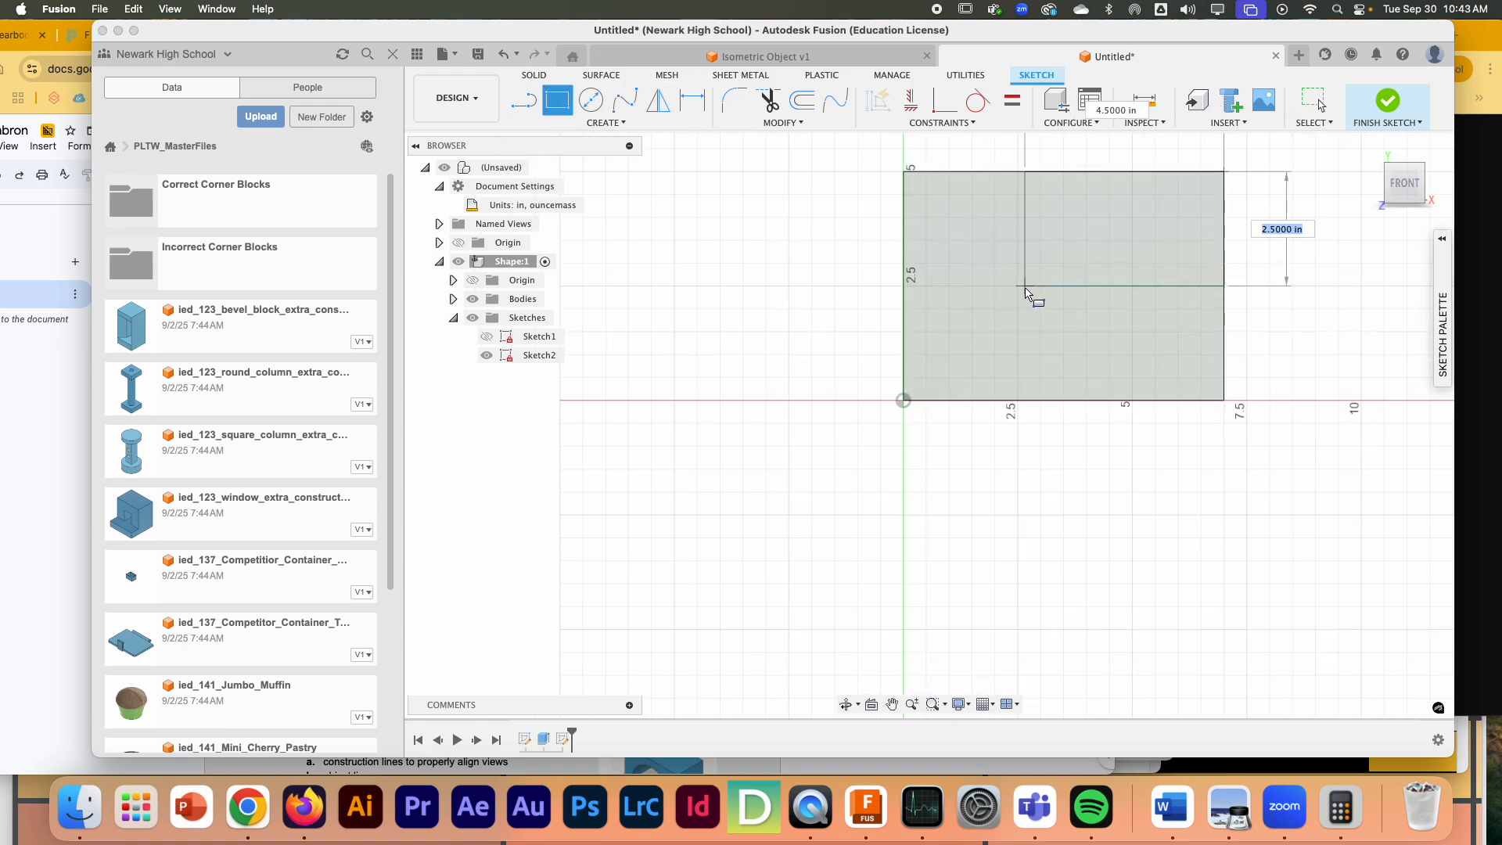
{"action": "type", "text": "3"}
{"action": "key", "text": "Tab"}
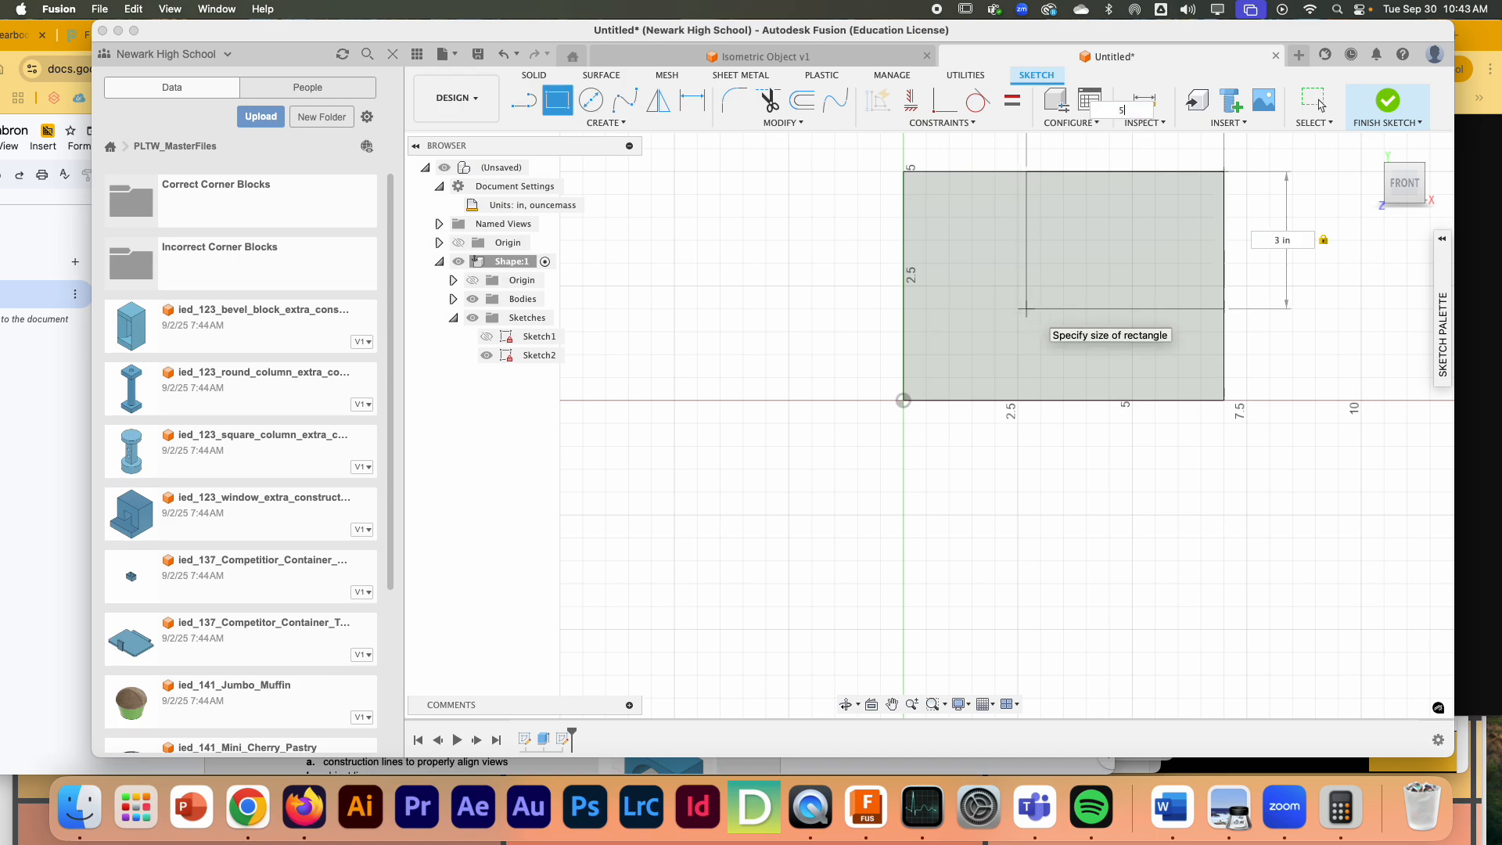
{"action": "key", "text": "Return"}
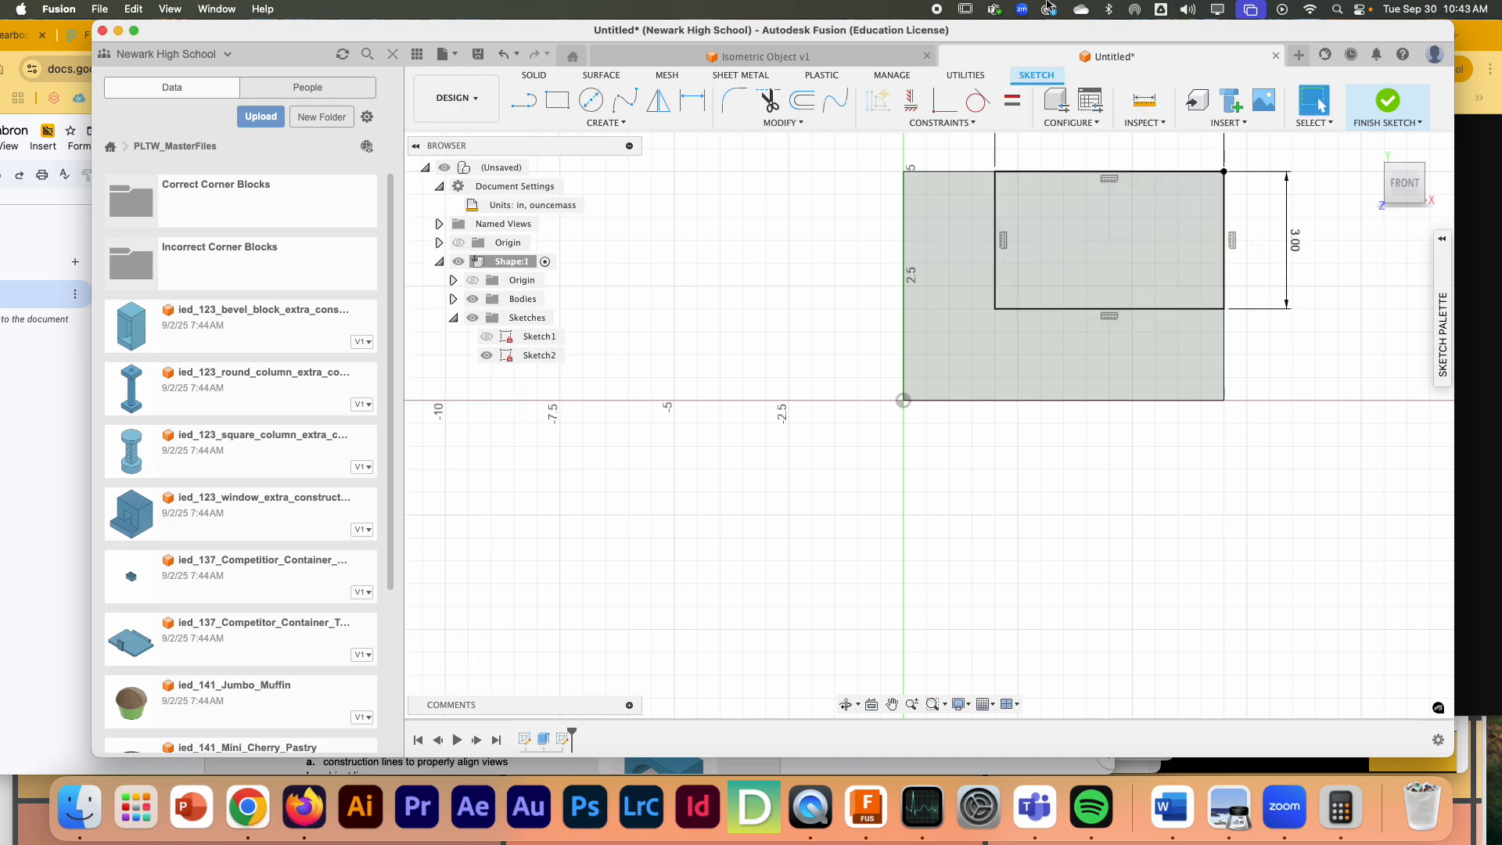
{"action": "left_click", "coordinate": [1383, 101]}
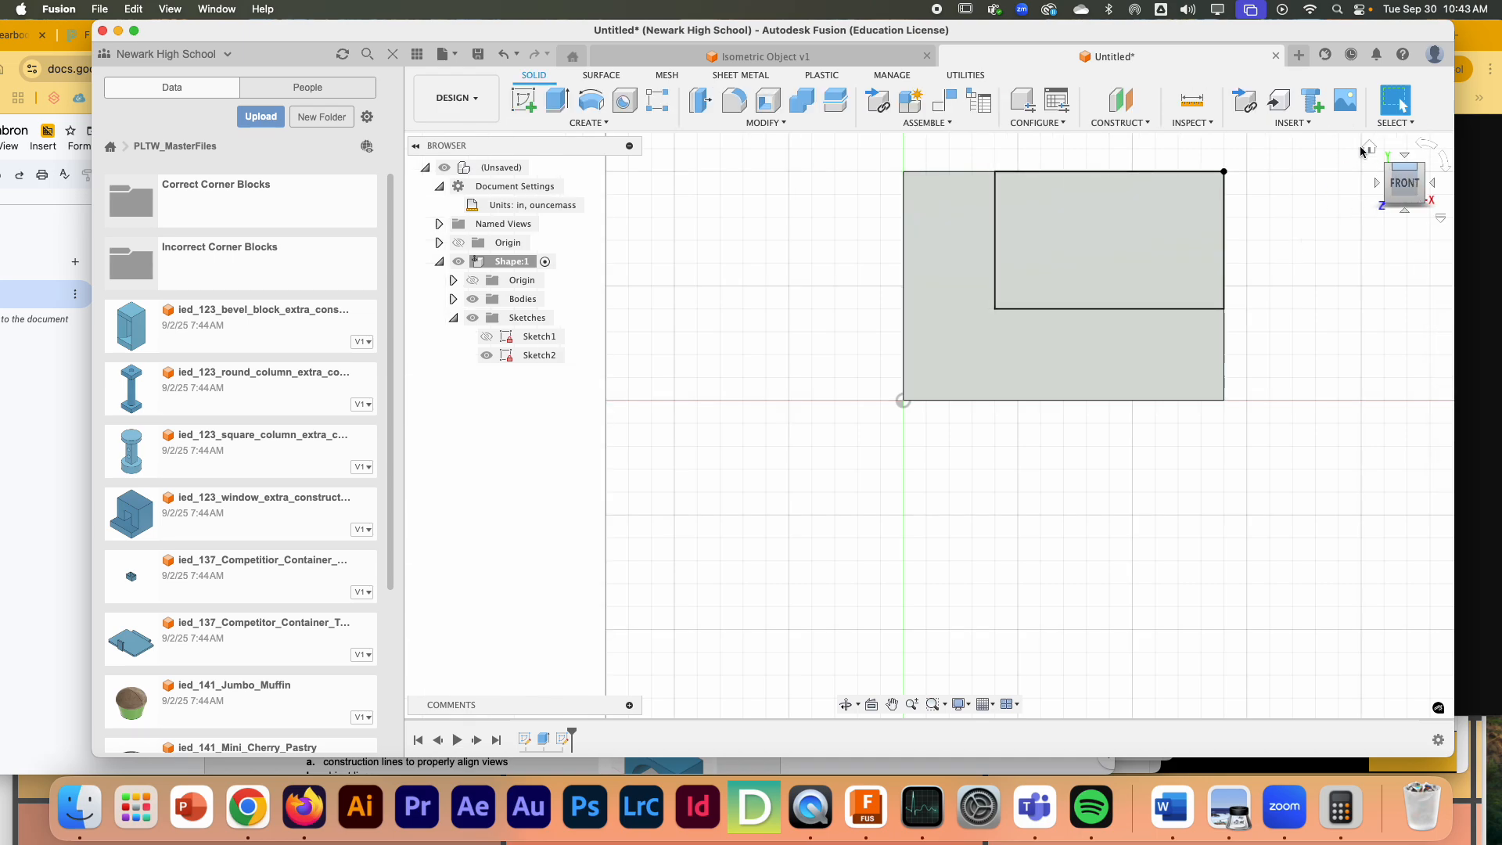
- Cut the rectangle through the entire block with a one-sided Extrude, using the All extent with the direction flipped
{"action": "left_click", "coordinate": [1370, 148]}
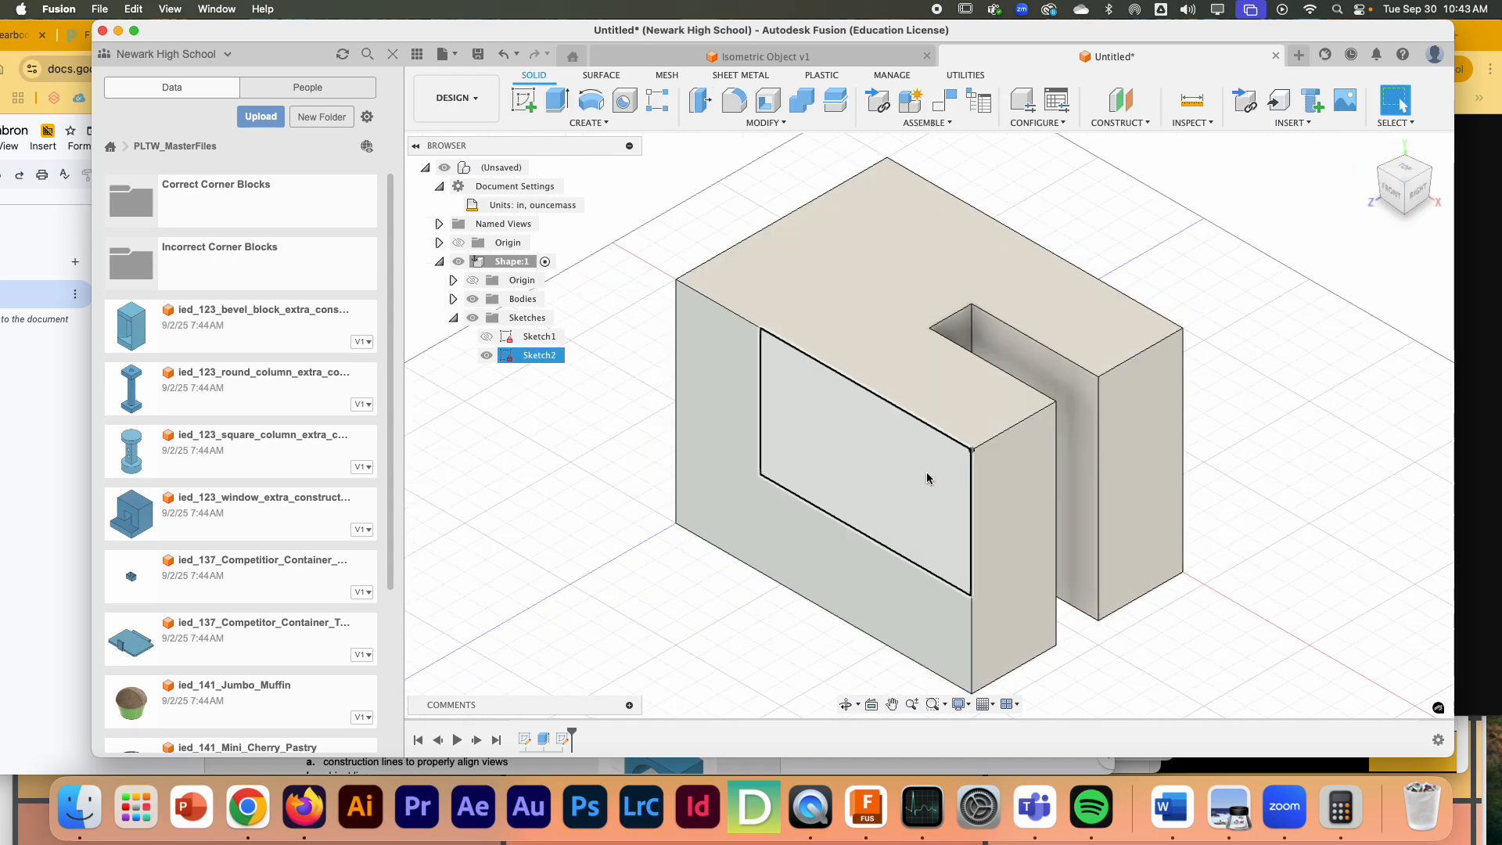
{"action": "left_click", "coordinate": [37, 479]}
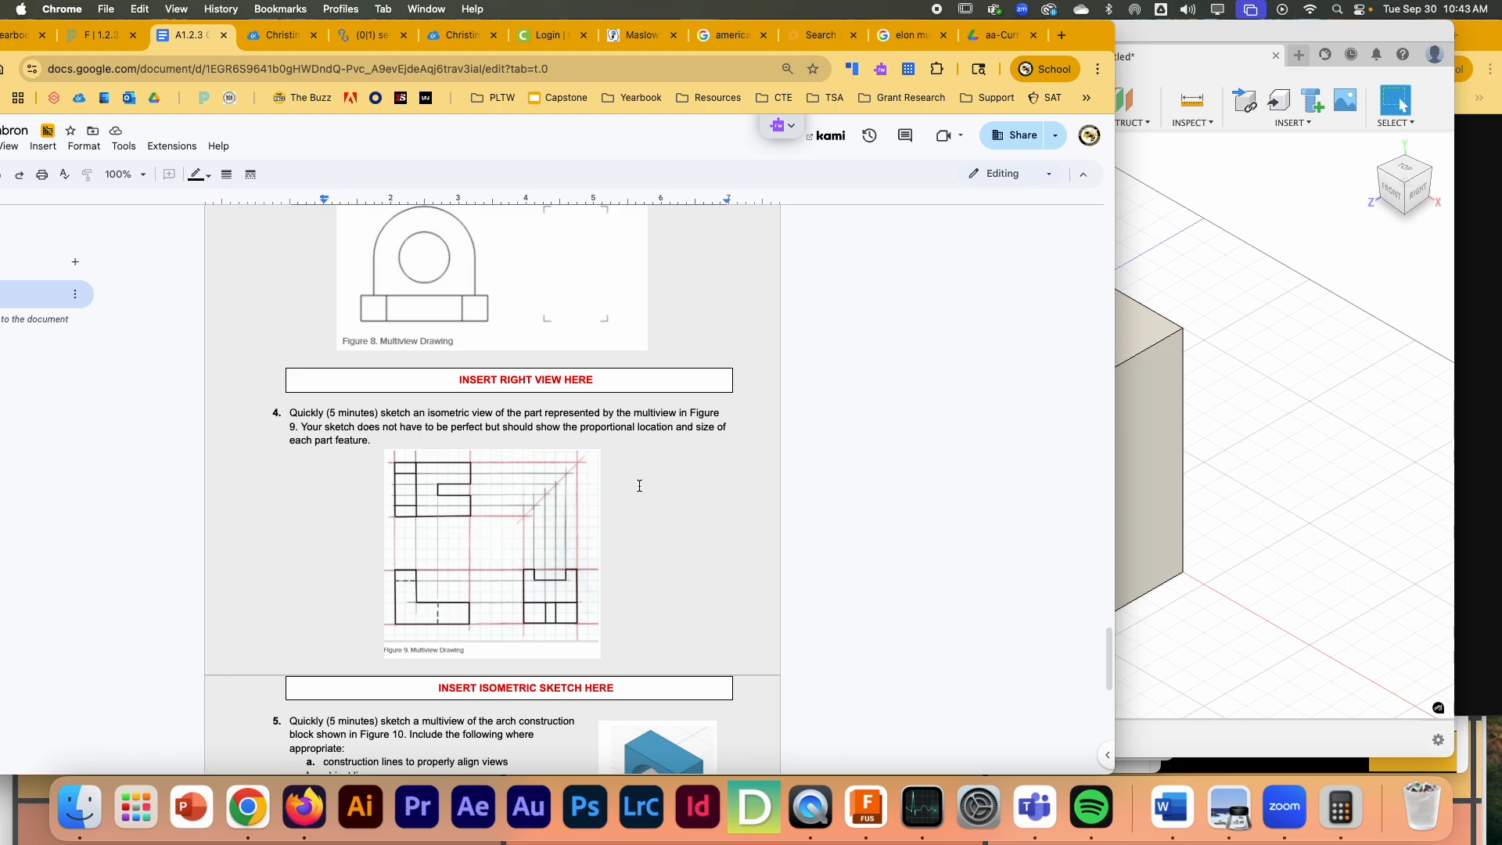
{"action": "left_click", "coordinate": [1272, 250]}
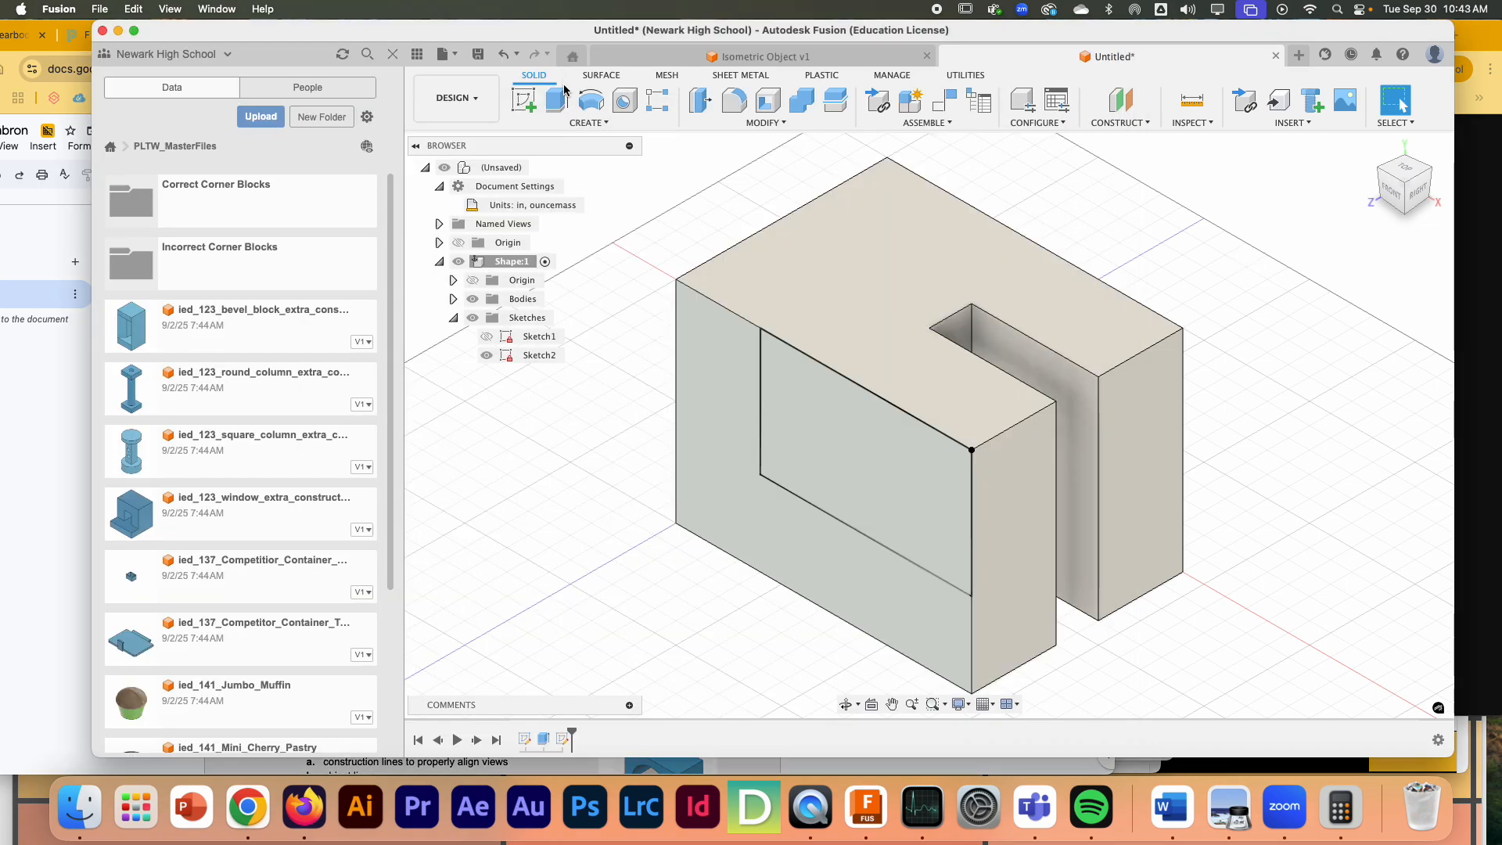
{"action": "left_click", "coordinate": [559, 98]}
{"action": "left_click", "coordinate": [838, 410]}
{"action": "left_click", "coordinate": [1346, 332]}
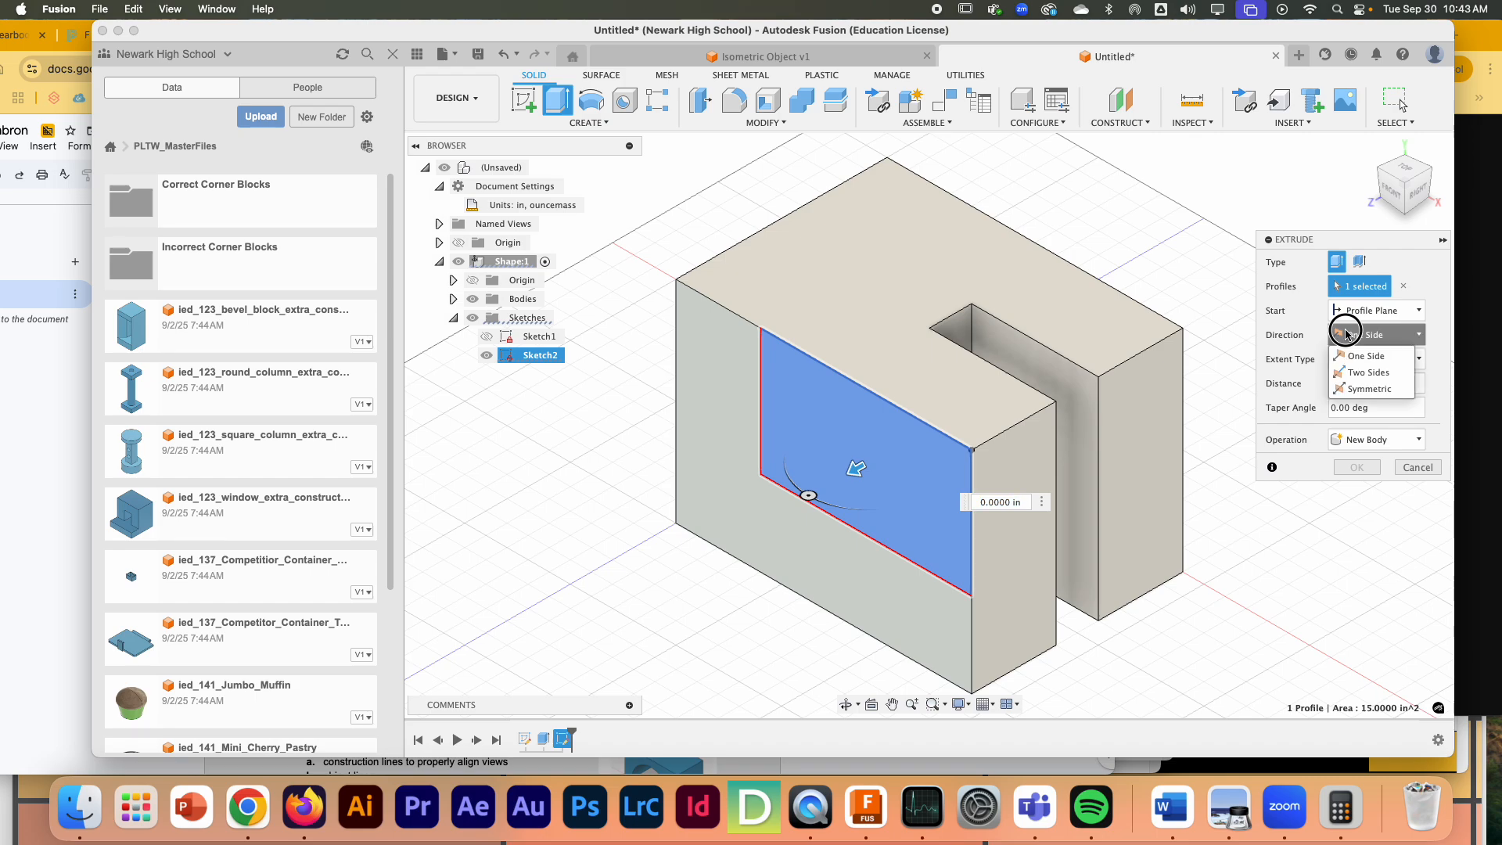
{"action": "left_click", "coordinate": [1366, 336]}
{"action": "left_click", "coordinate": [1377, 358]}
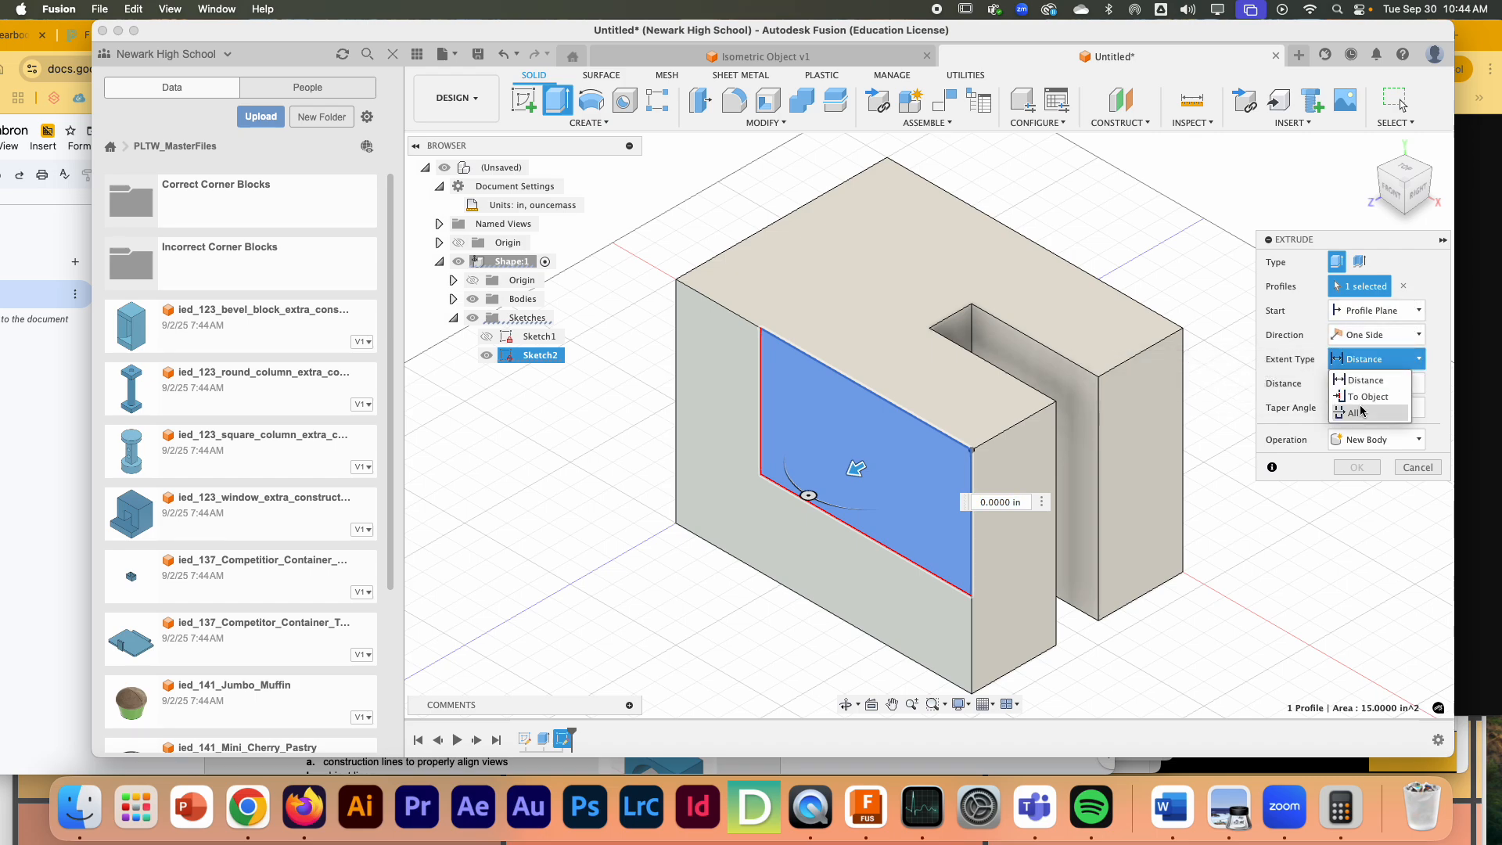
{"action": "left_click", "coordinate": [1360, 413]}
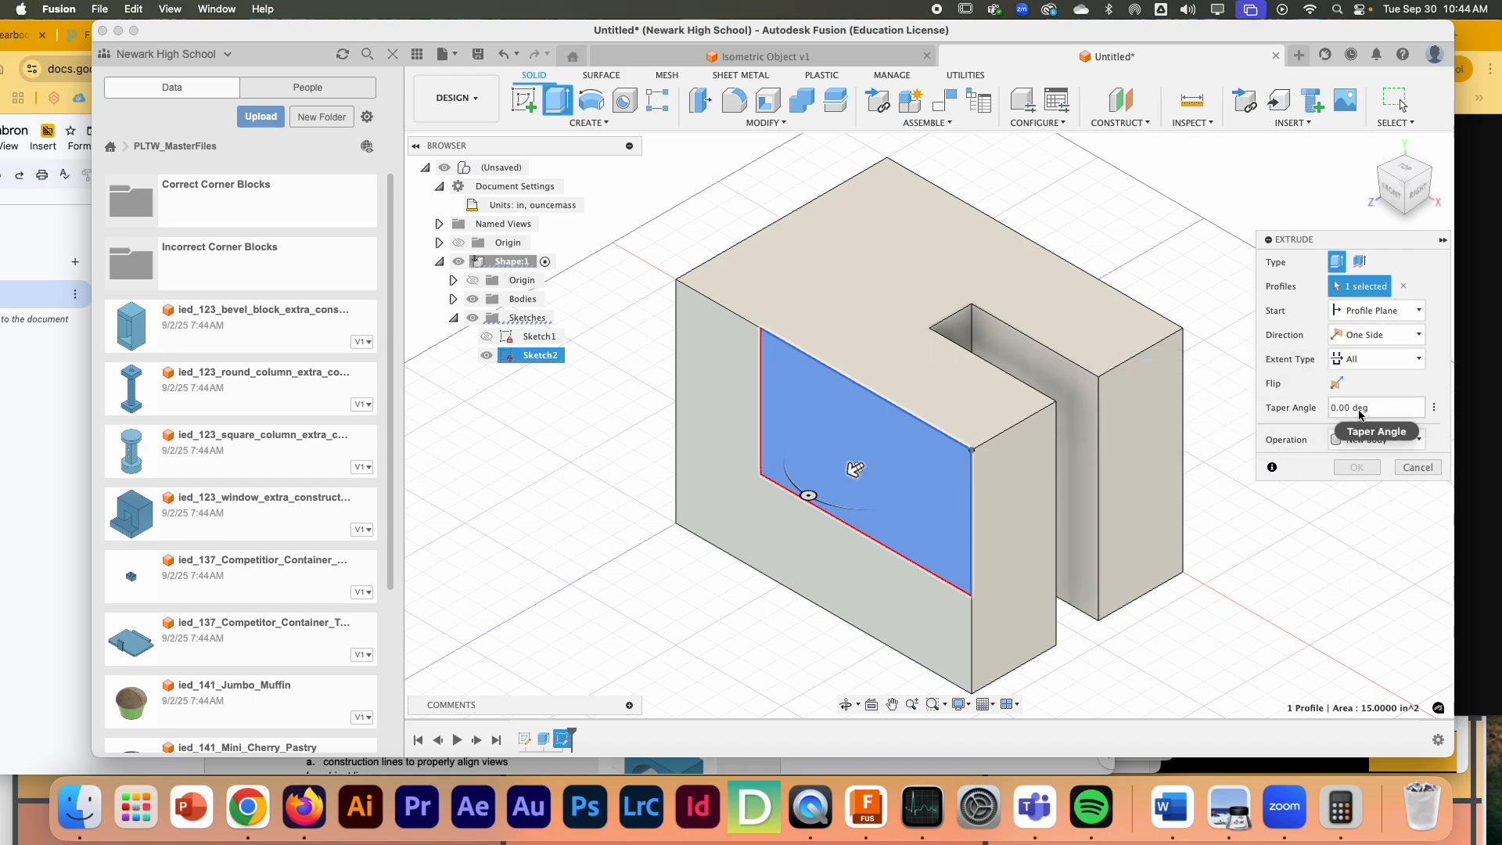
{"action": "left_click", "coordinate": [1336, 383]}
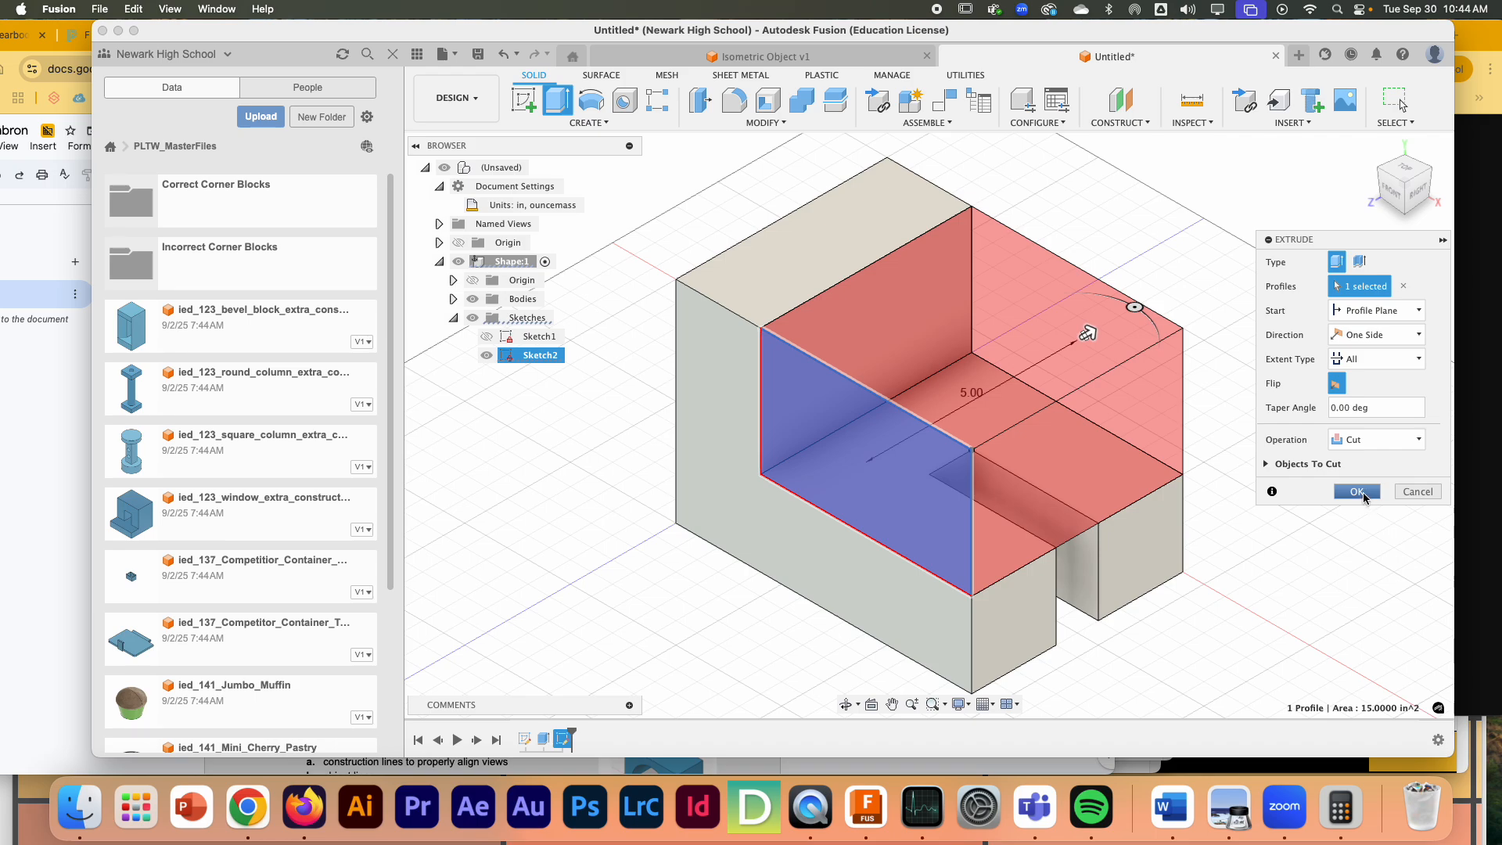
{"action": "left_click", "coordinate": [1366, 494]}
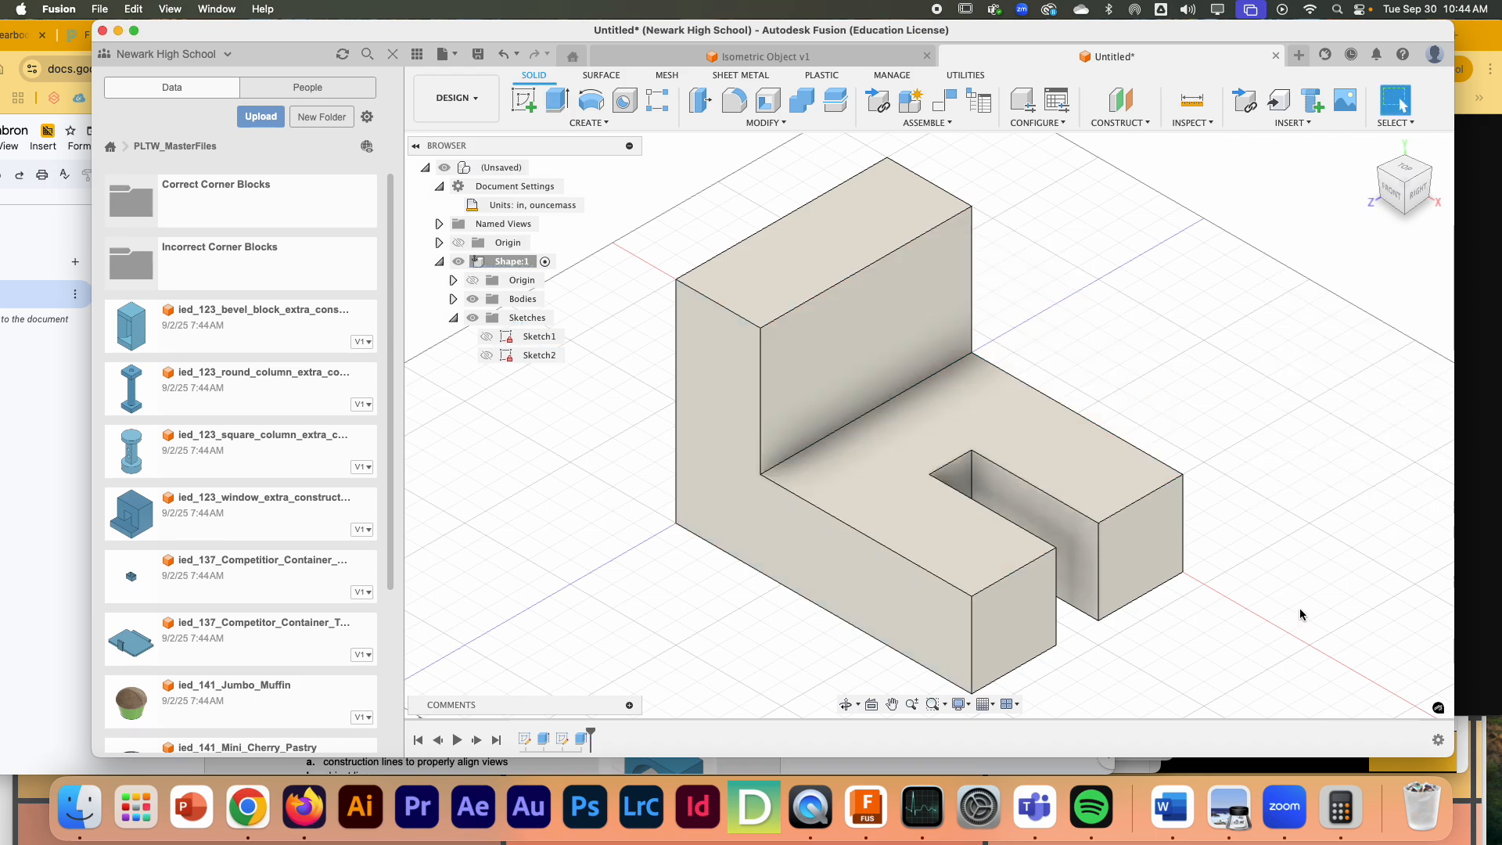
- Consult the worksheet's Figure 9 in Chrome and start a sketch on the top face of the upright wall in Fusion
{"action": "left_click", "coordinate": [8, 587]}
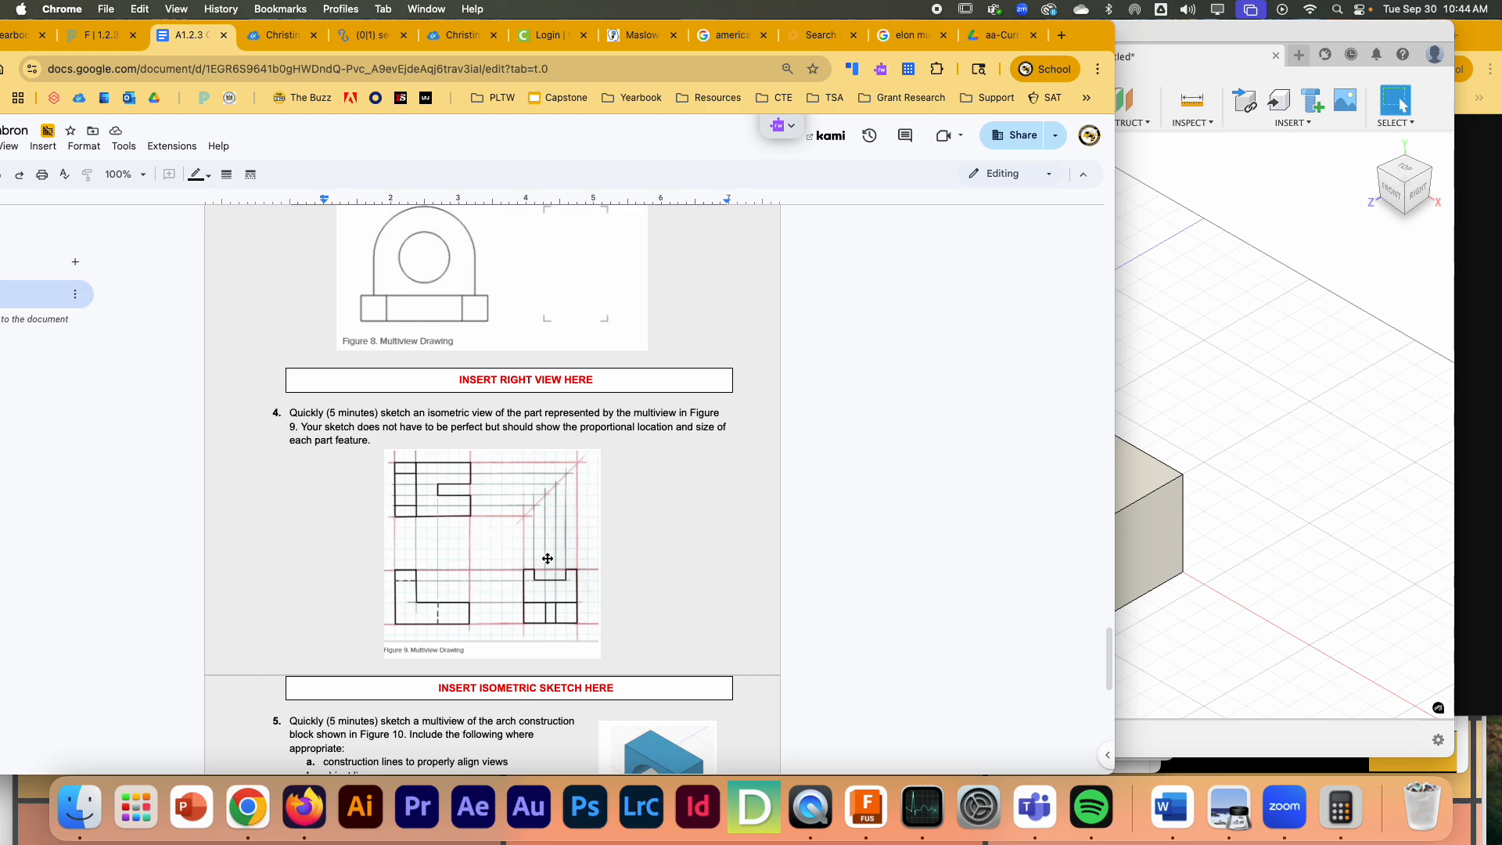
{"action": "left_click", "coordinate": [1133, 43]}
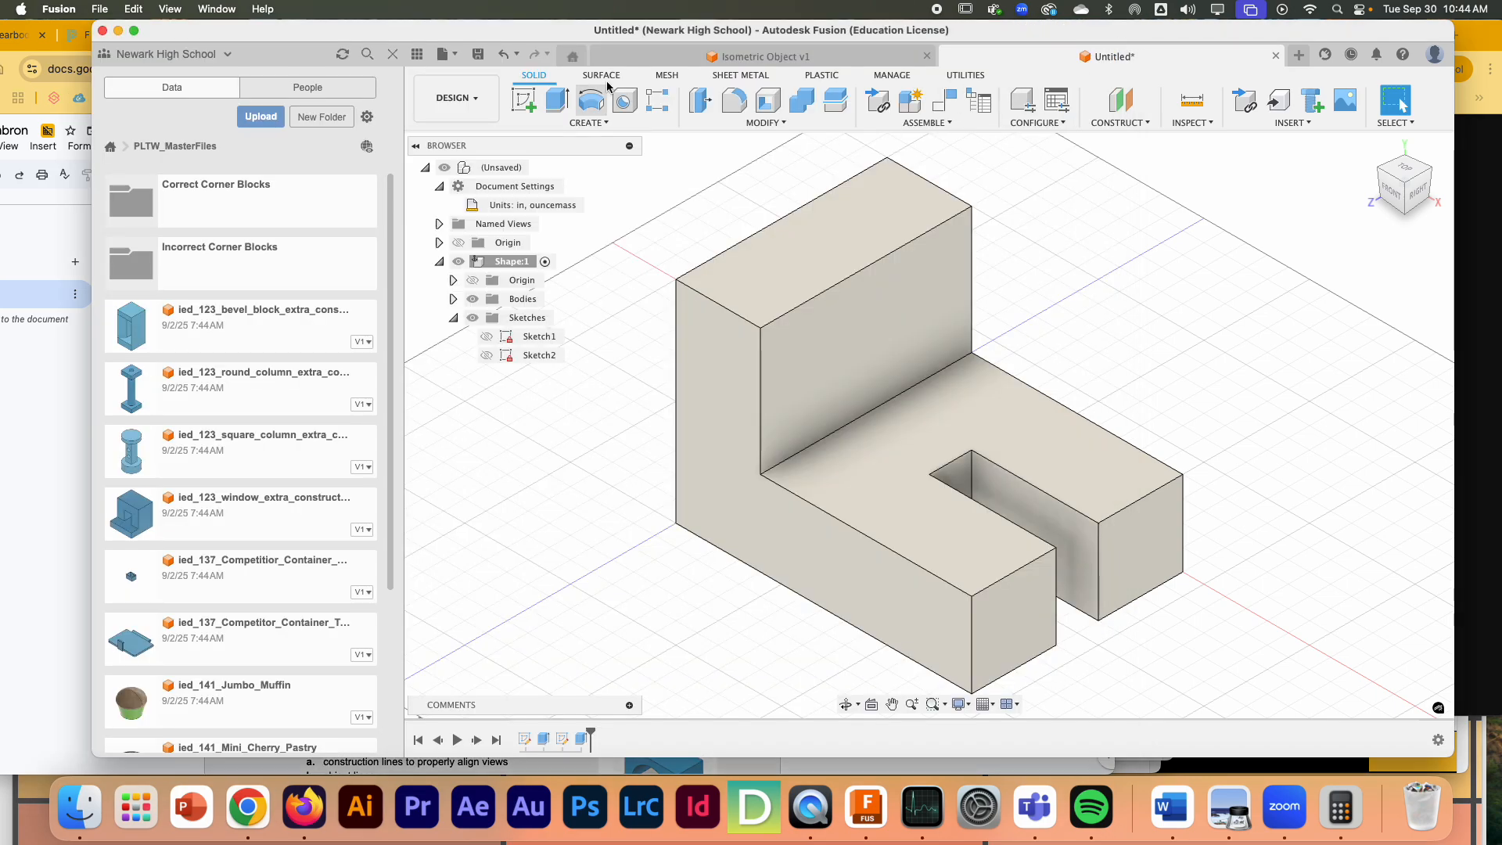
{"action": "left_click", "coordinate": [791, 310]}
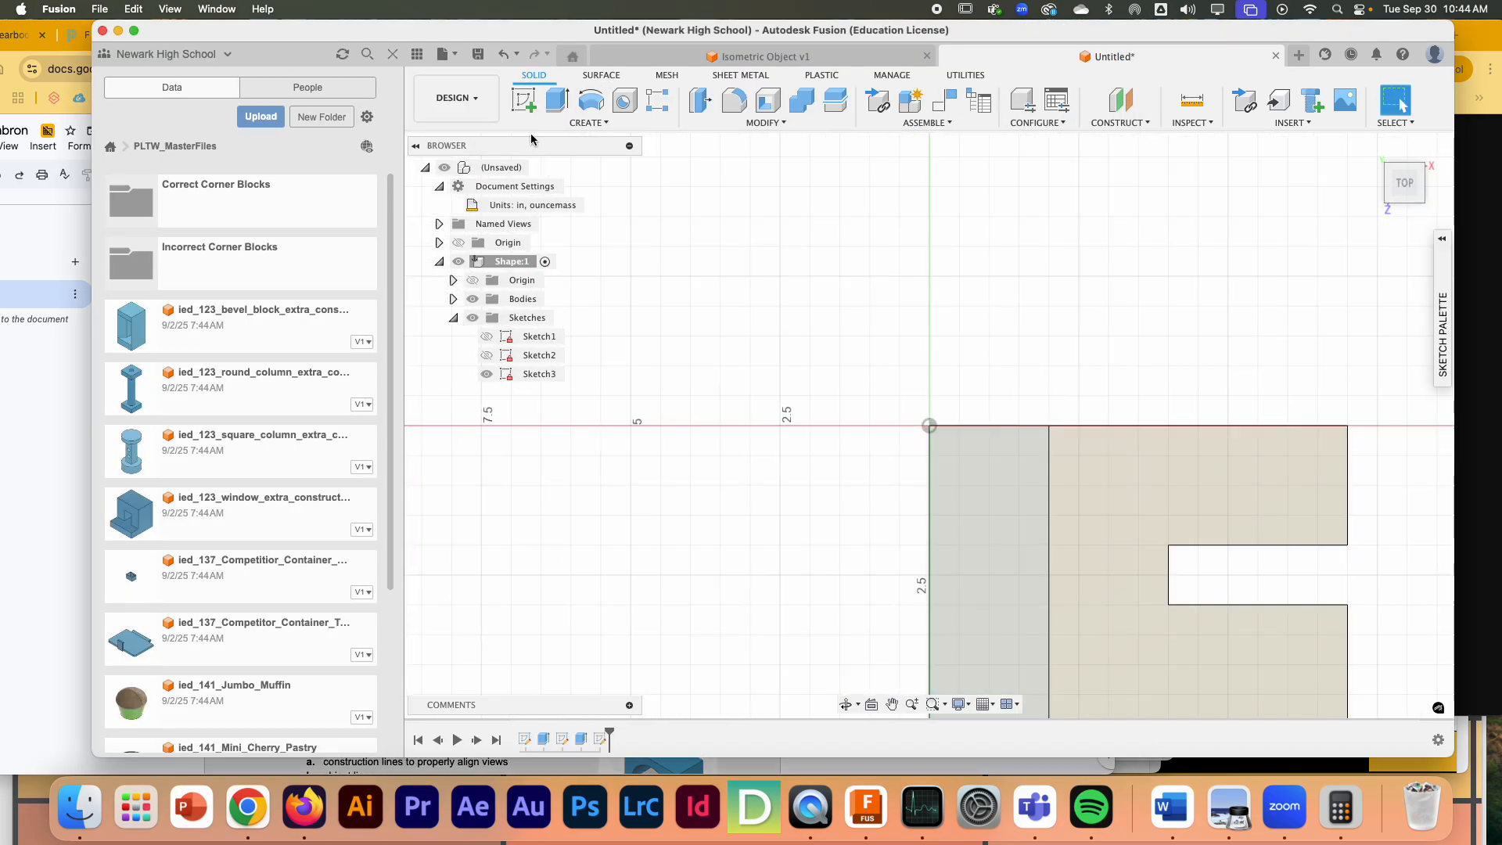
- Draw a rectangle 2 in wide and about 1 in deep from the top face's corner at the origin
{"action": "left_click", "coordinate": [557, 100]}
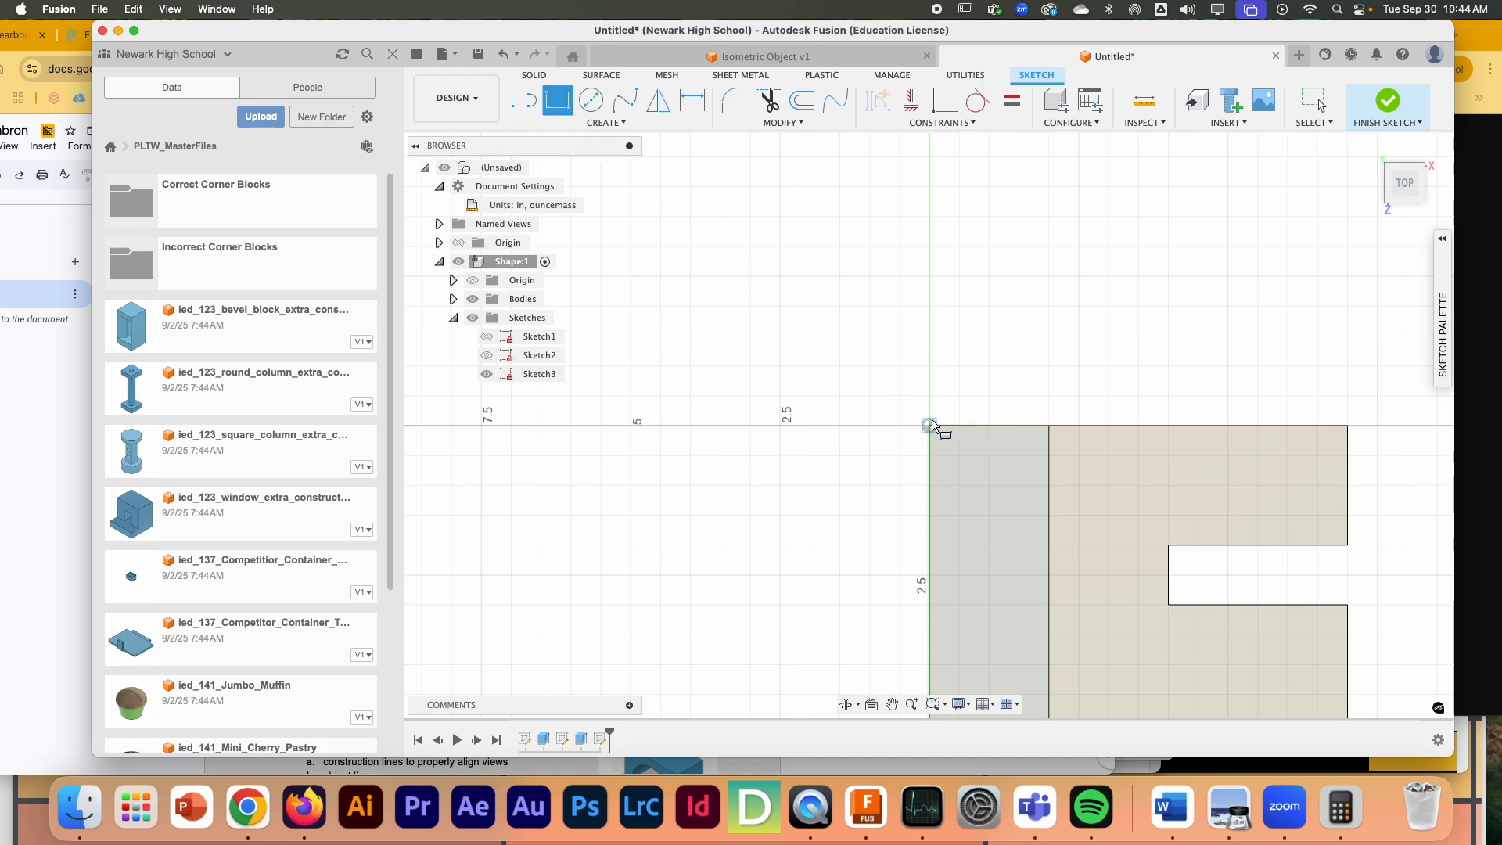
{"action": "left_click", "coordinate": [930, 425]}
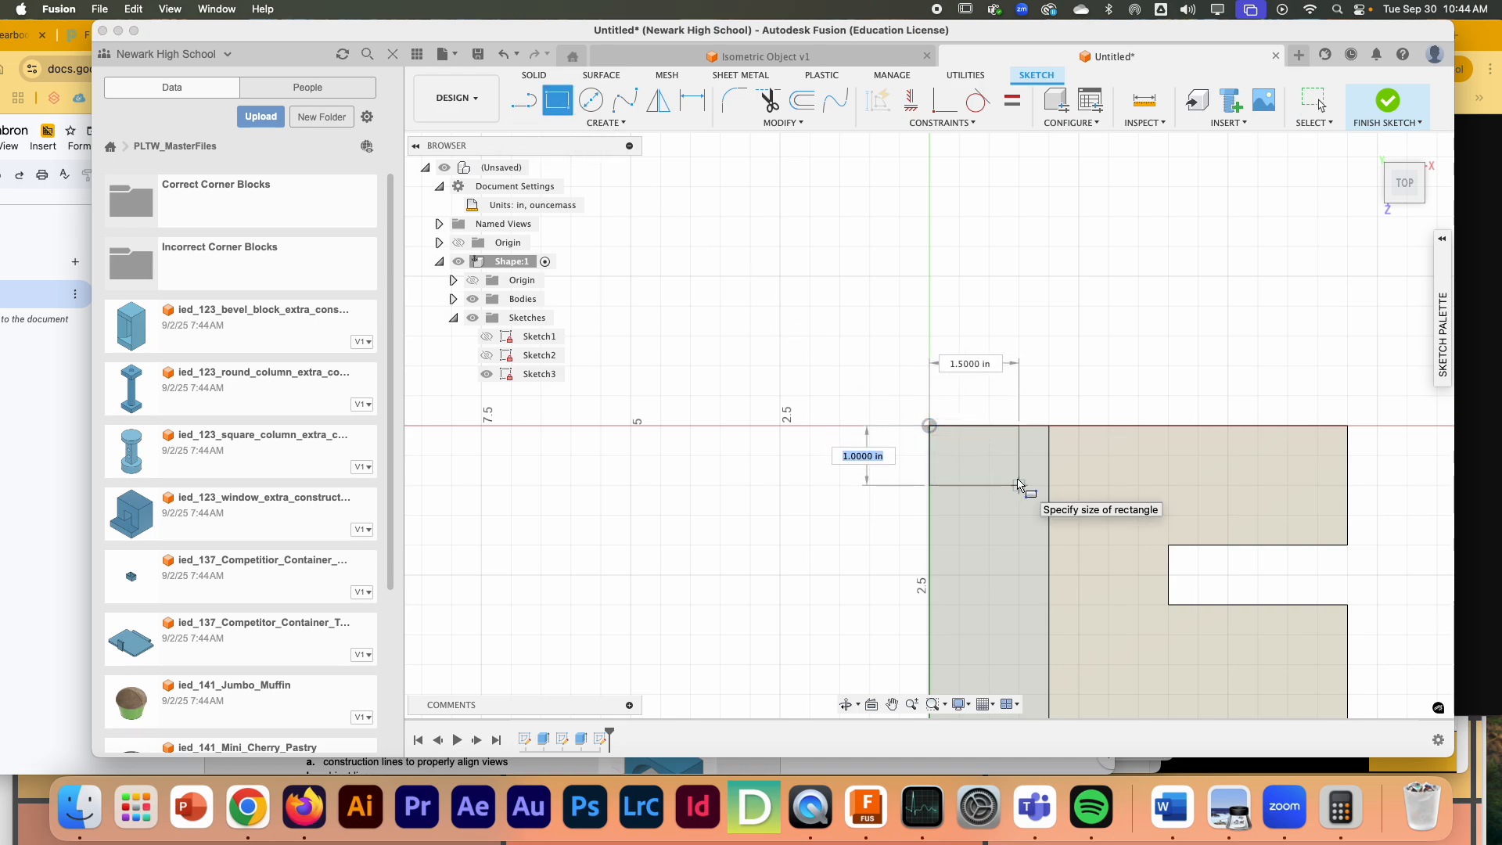
{"action": "key", "text": "Tab"}
{"action": "type", "text": "2"}
{"action": "key", "text": "Return"}
{"action": "key", "text": "Escape"}
{"action": "scroll", "coordinate": [1005, 495], "scroll_direction": "up", "scroll_amount": 3}
{"action": "scroll", "coordinate": [985, 511], "scroll_direction": "down", "scroll_amount": 3}
{"action": "mouse_move", "coordinate": [1442, 364]}
{"action": "scroll", "coordinate": [1175, 389], "scroll_direction": "down", "scroll_amount": 2}
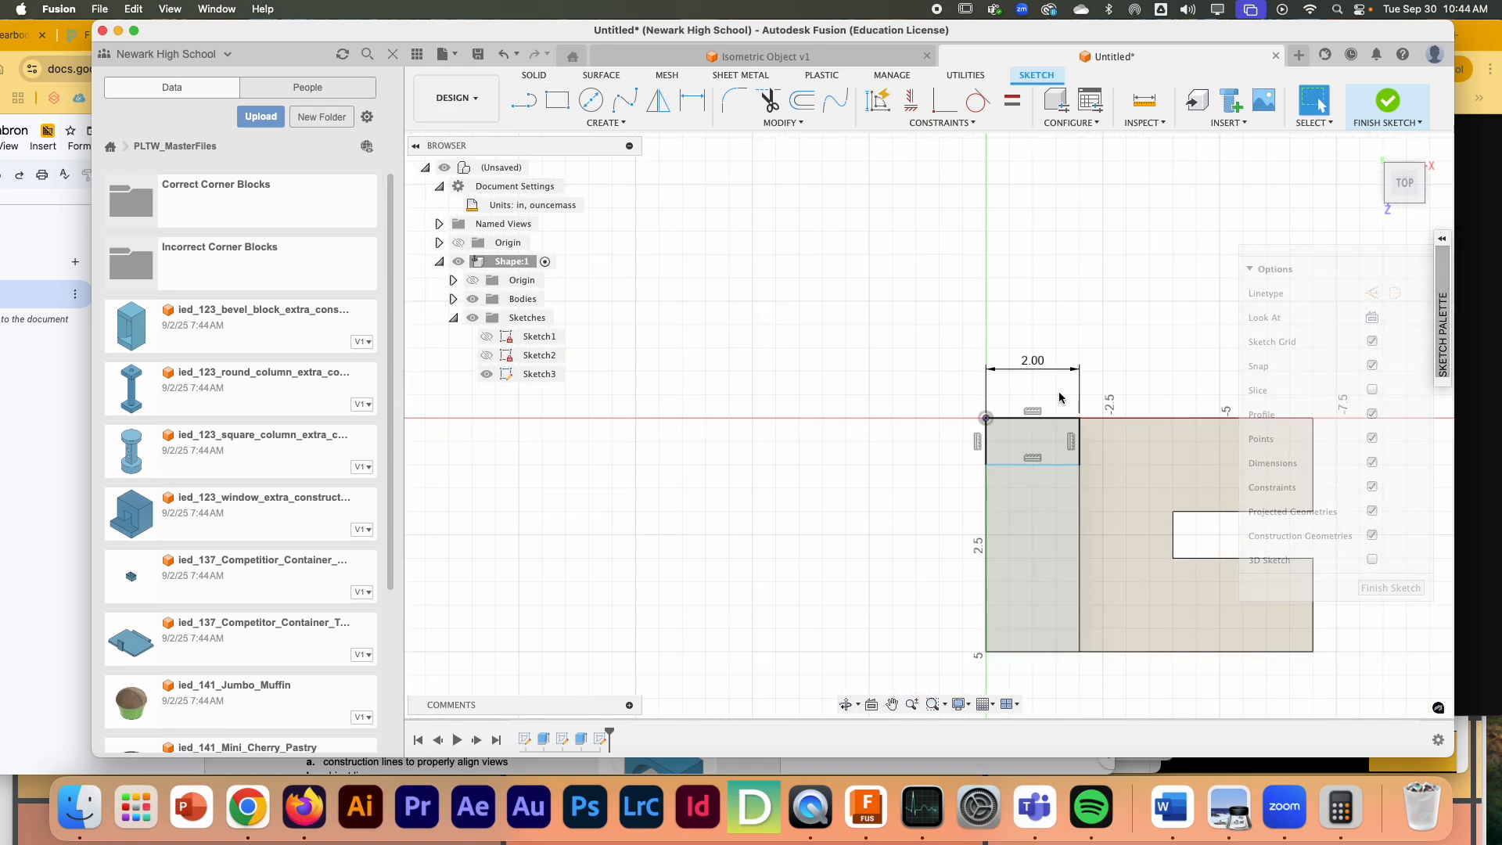
- Draw a second rectangle 2 in wide and 1 in deep at the opposite end of the upright's top face
{"action": "left_click", "coordinate": [557, 100]}
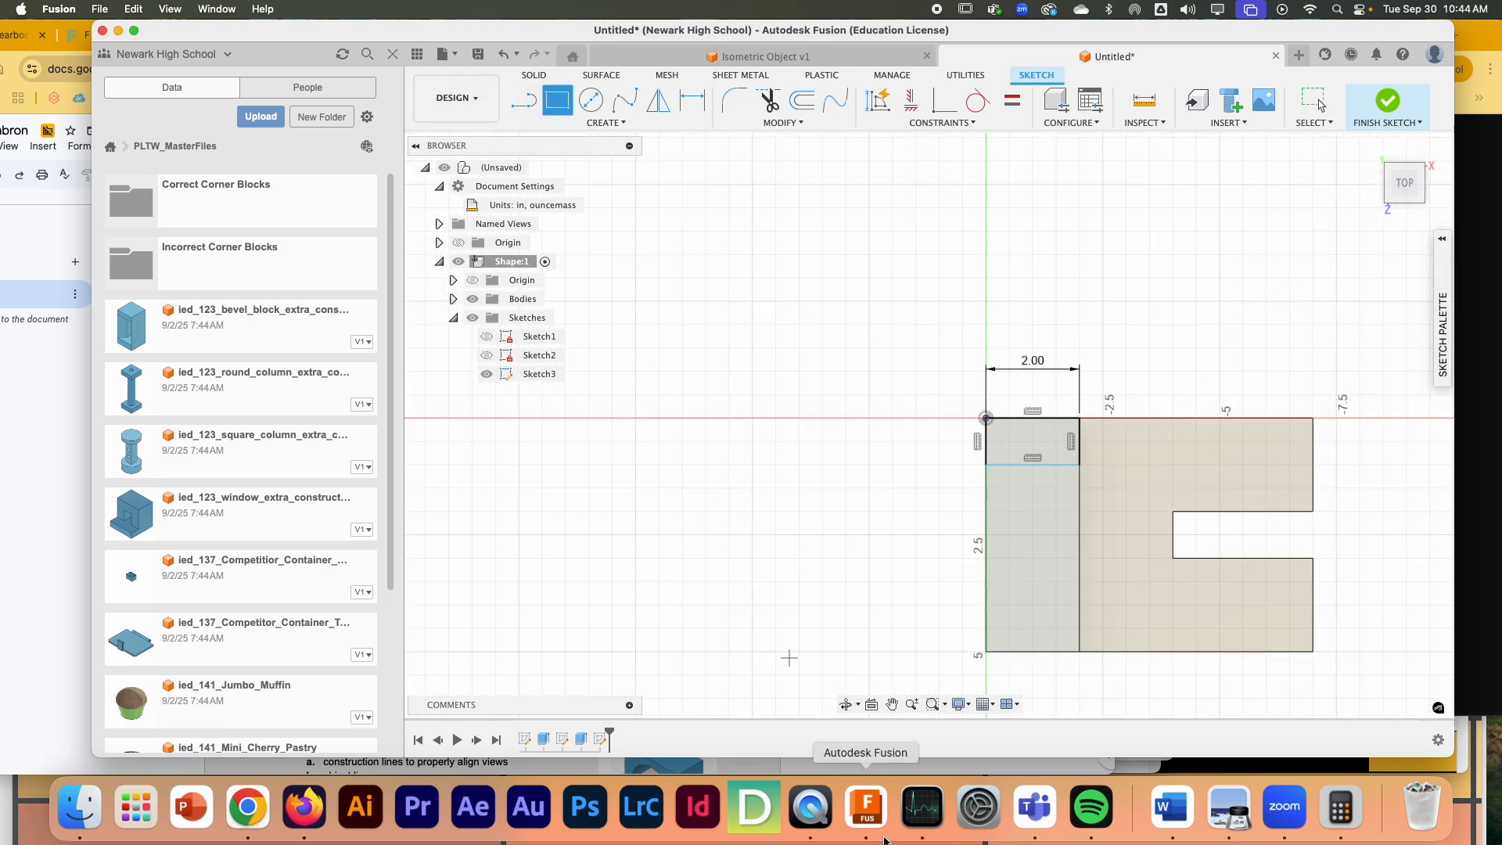
{"action": "left_click", "coordinate": [986, 651]}
{"action": "type", "text": "2"}
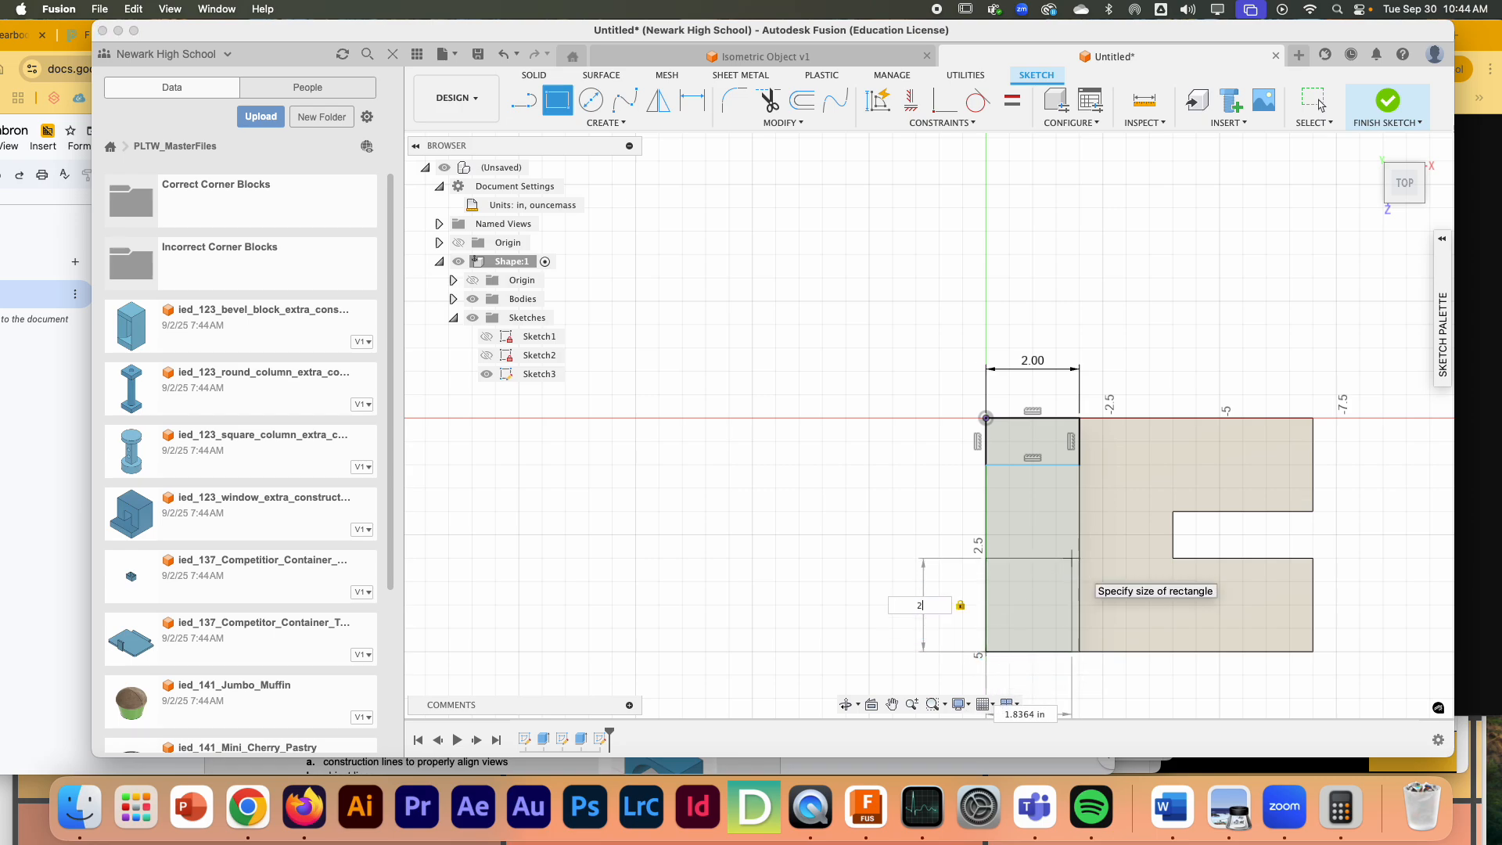
{"action": "key", "text": "Tab"}
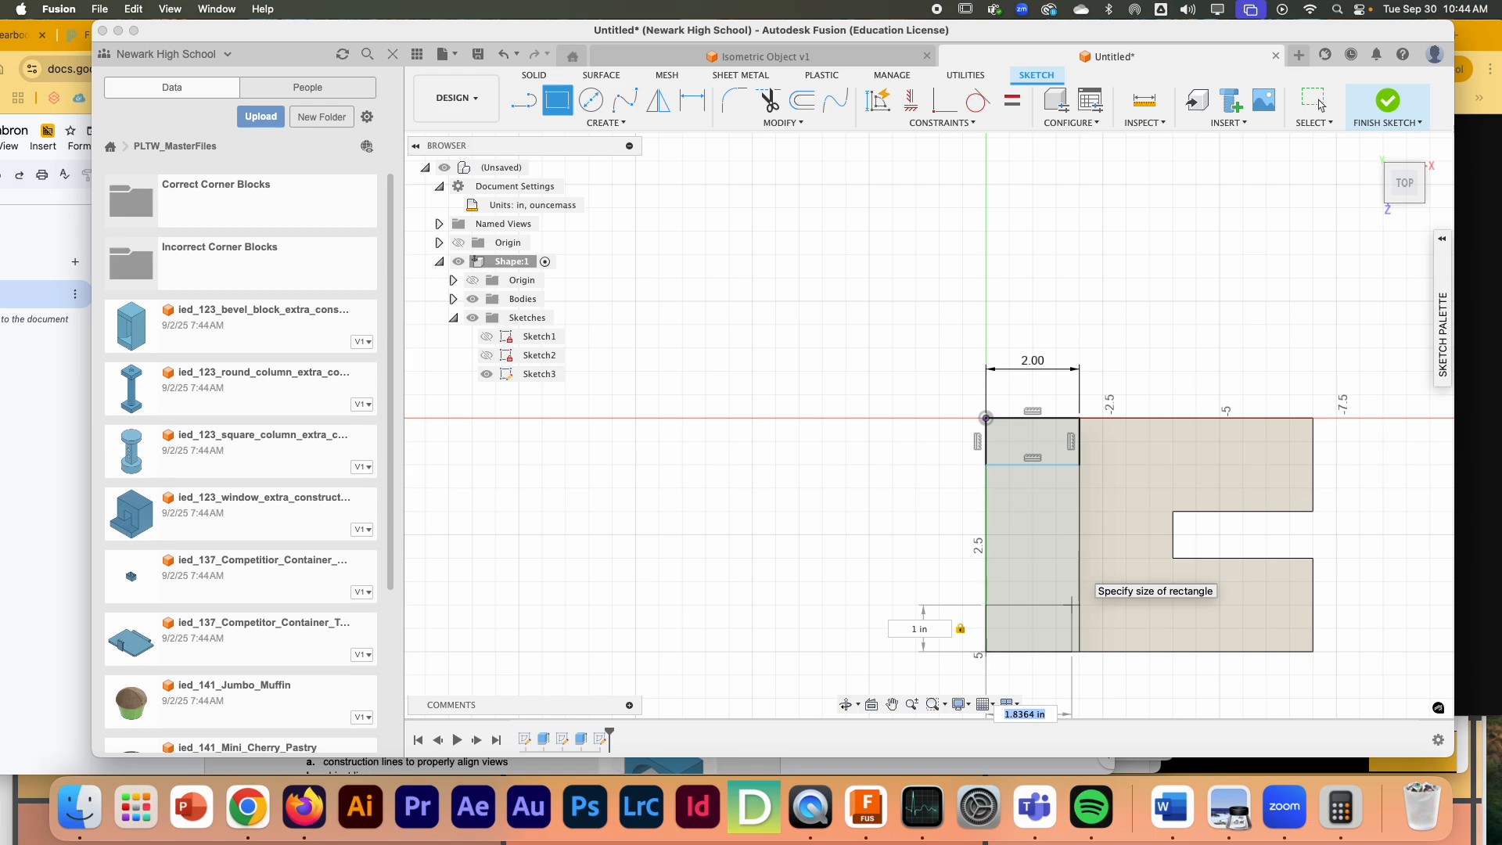
{"action": "type", "text": "2"}
{"action": "key", "text": "Return"}
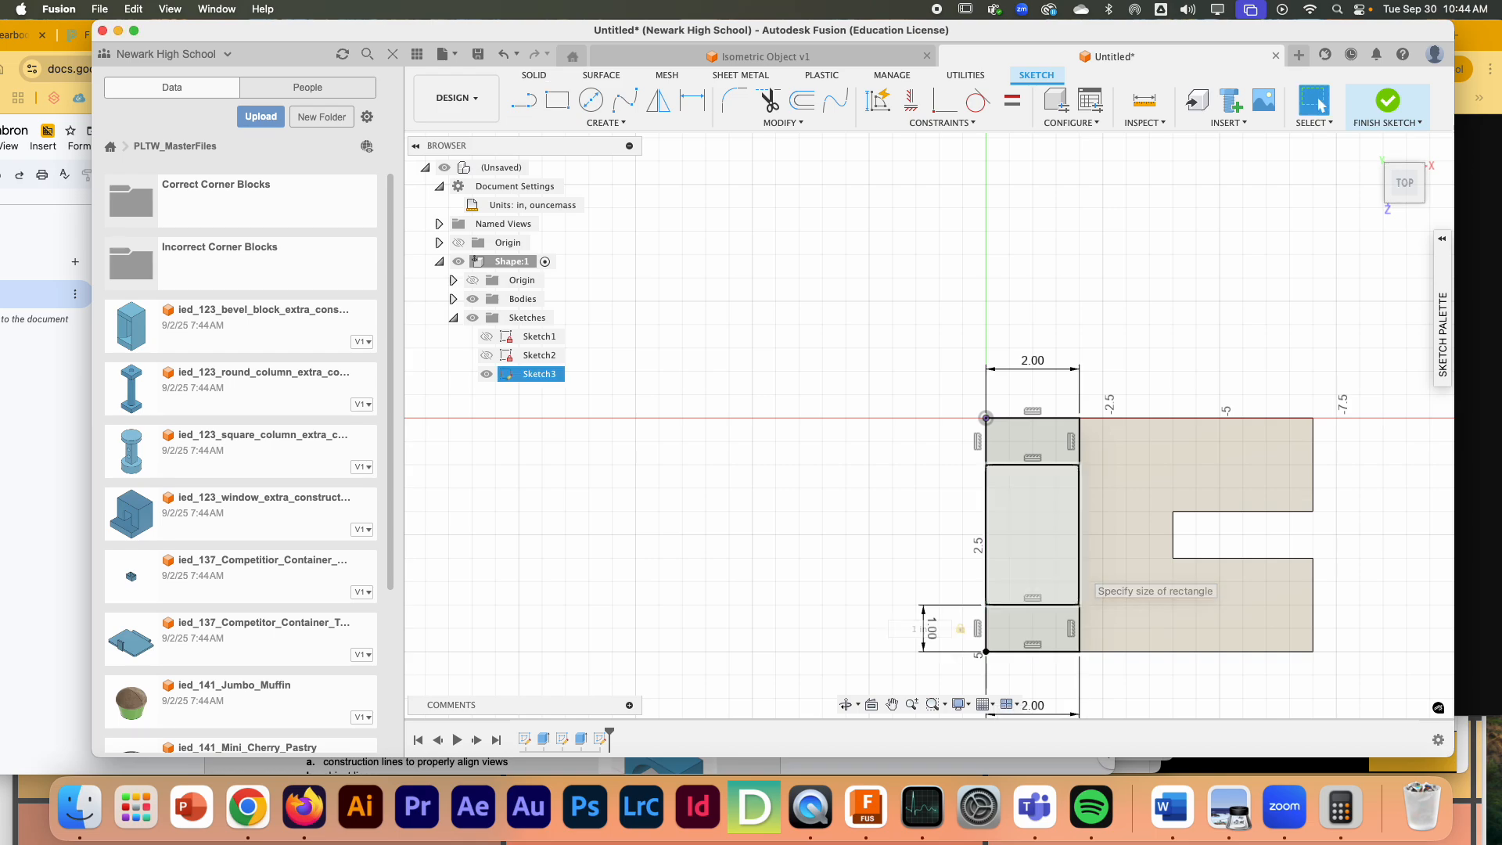
{"action": "key", "text": "Escape"}
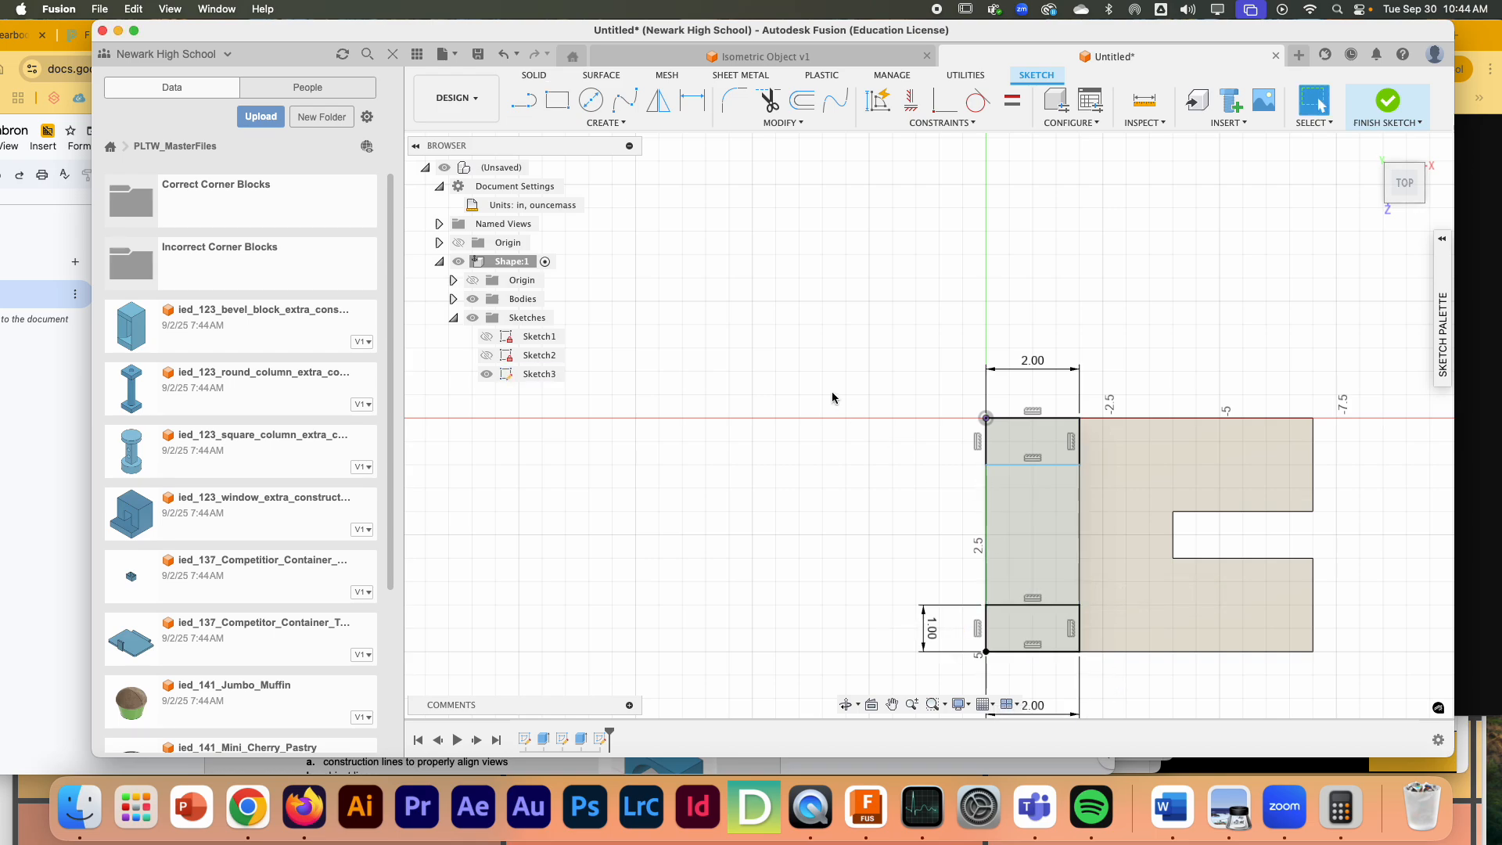
- Add a driven dimension to the length of the first rectangle's inner edge and finish the sketch
{"action": "left_click", "coordinate": [1049, 466]}
{"action": "key", "text": "d"}
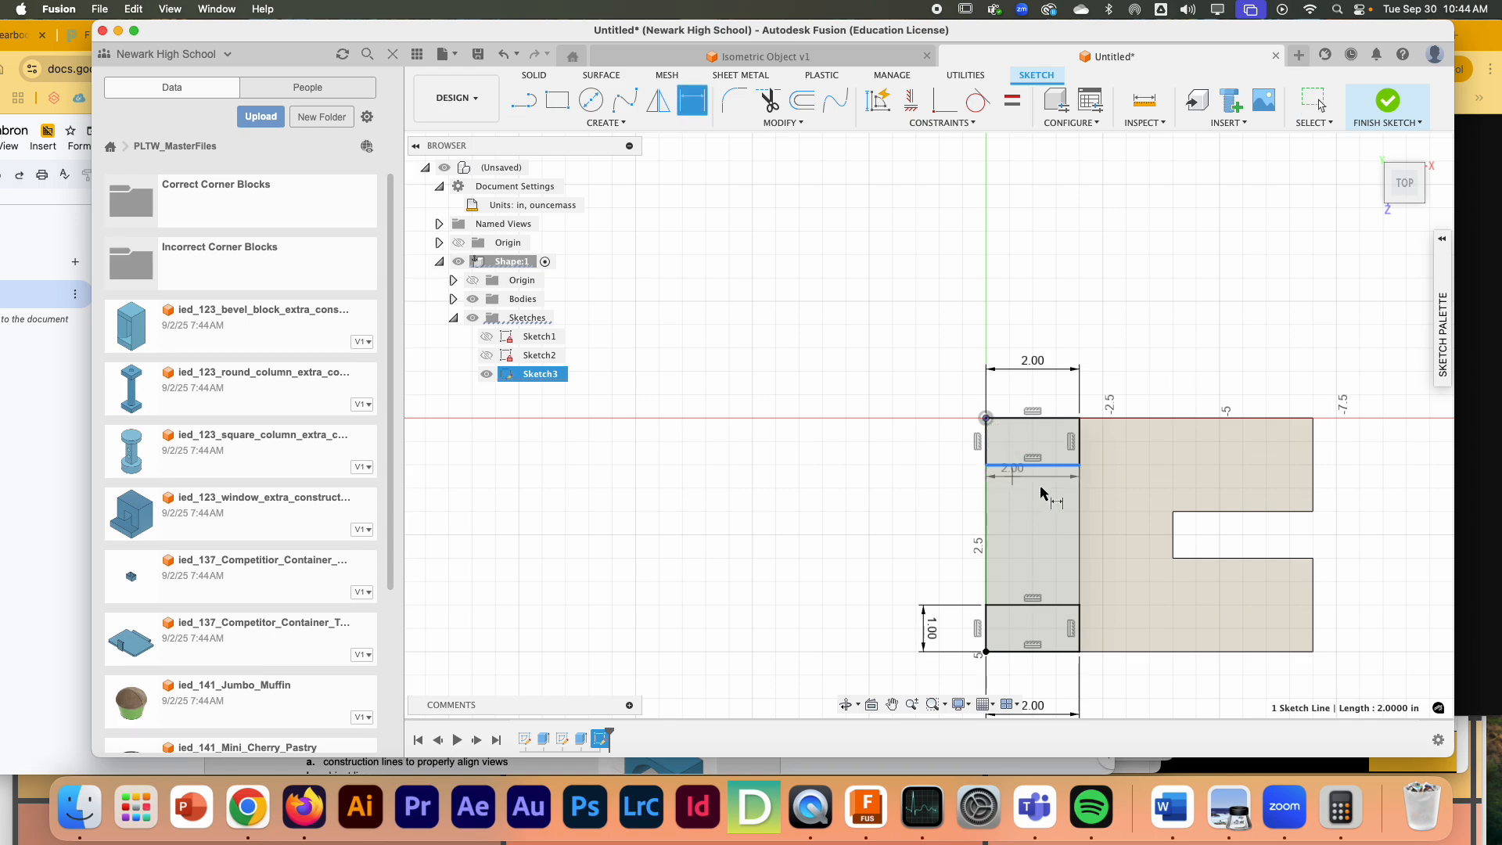
{"action": "left_click", "coordinate": [1028, 487]}
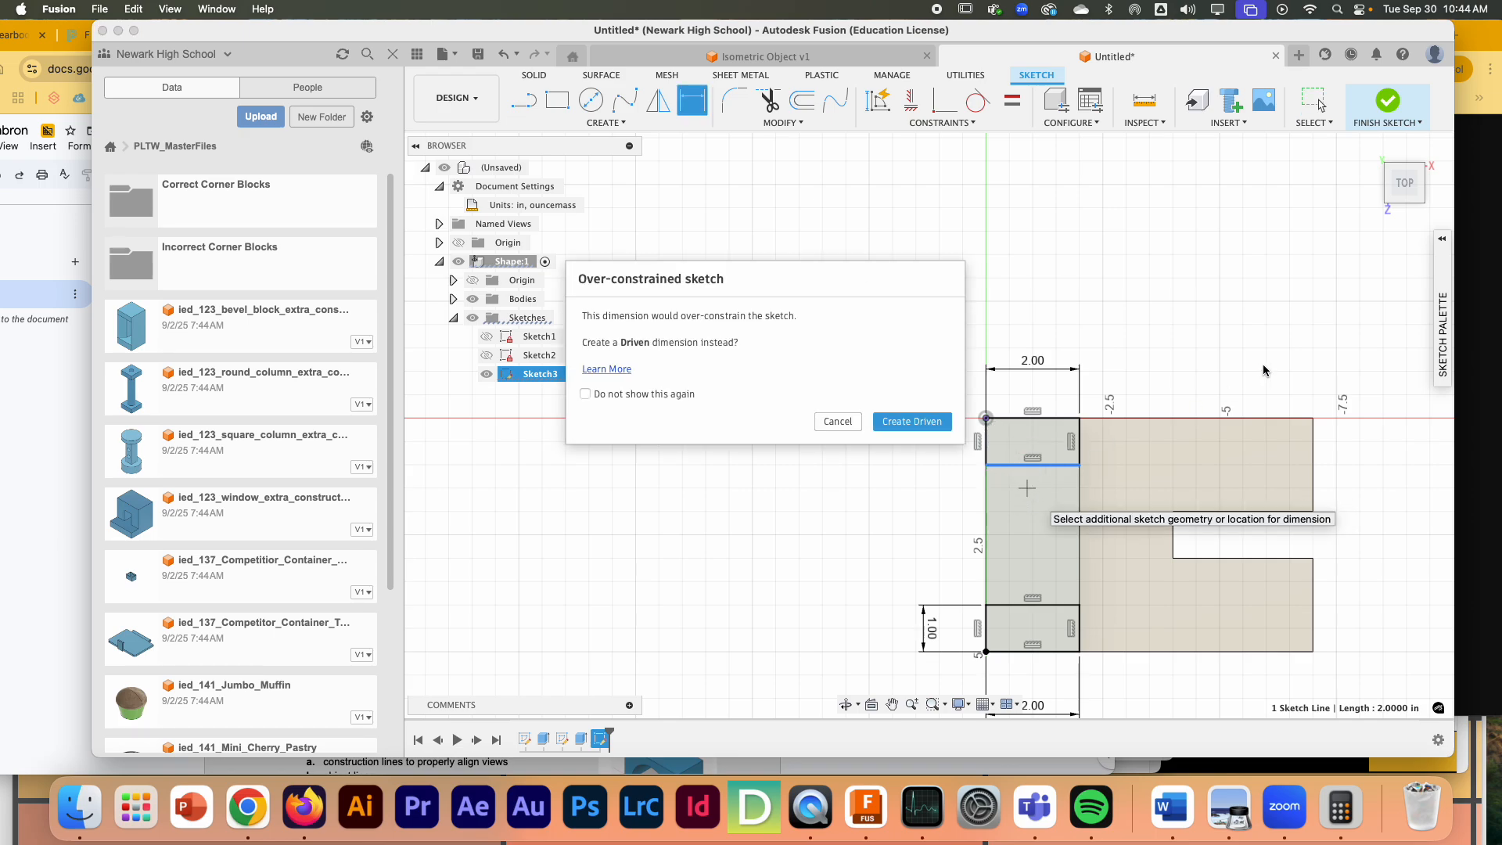
{"action": "left_click", "coordinate": [938, 423]}
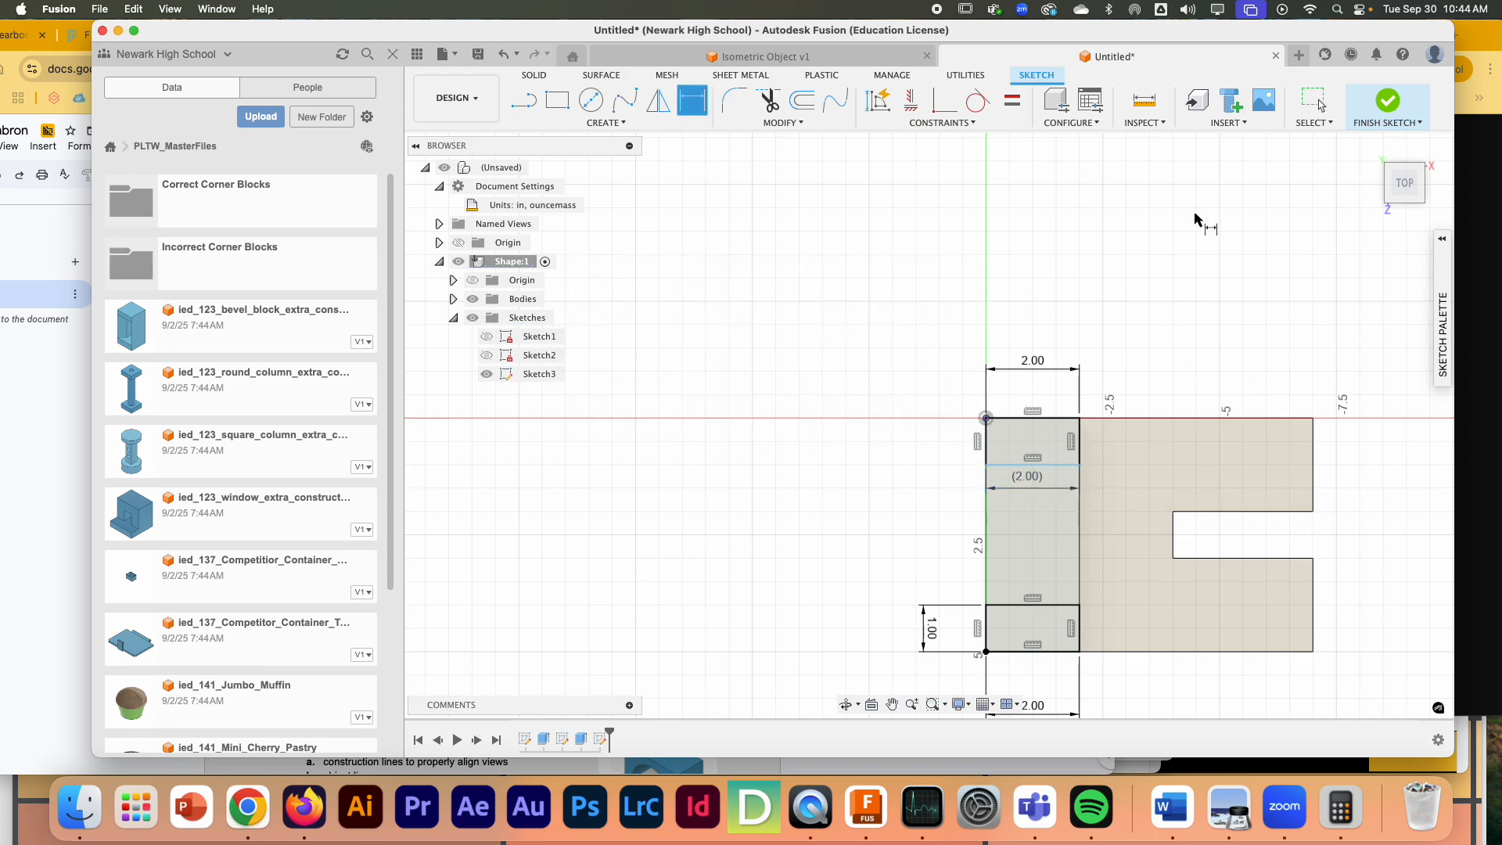
{"action": "left_click", "coordinate": [1388, 100]}
- Try outlining the area between the two end rectangles with a rectangle in a new top-face sketch, and undo it
{"action": "double_click", "coordinate": [1061, 466]}
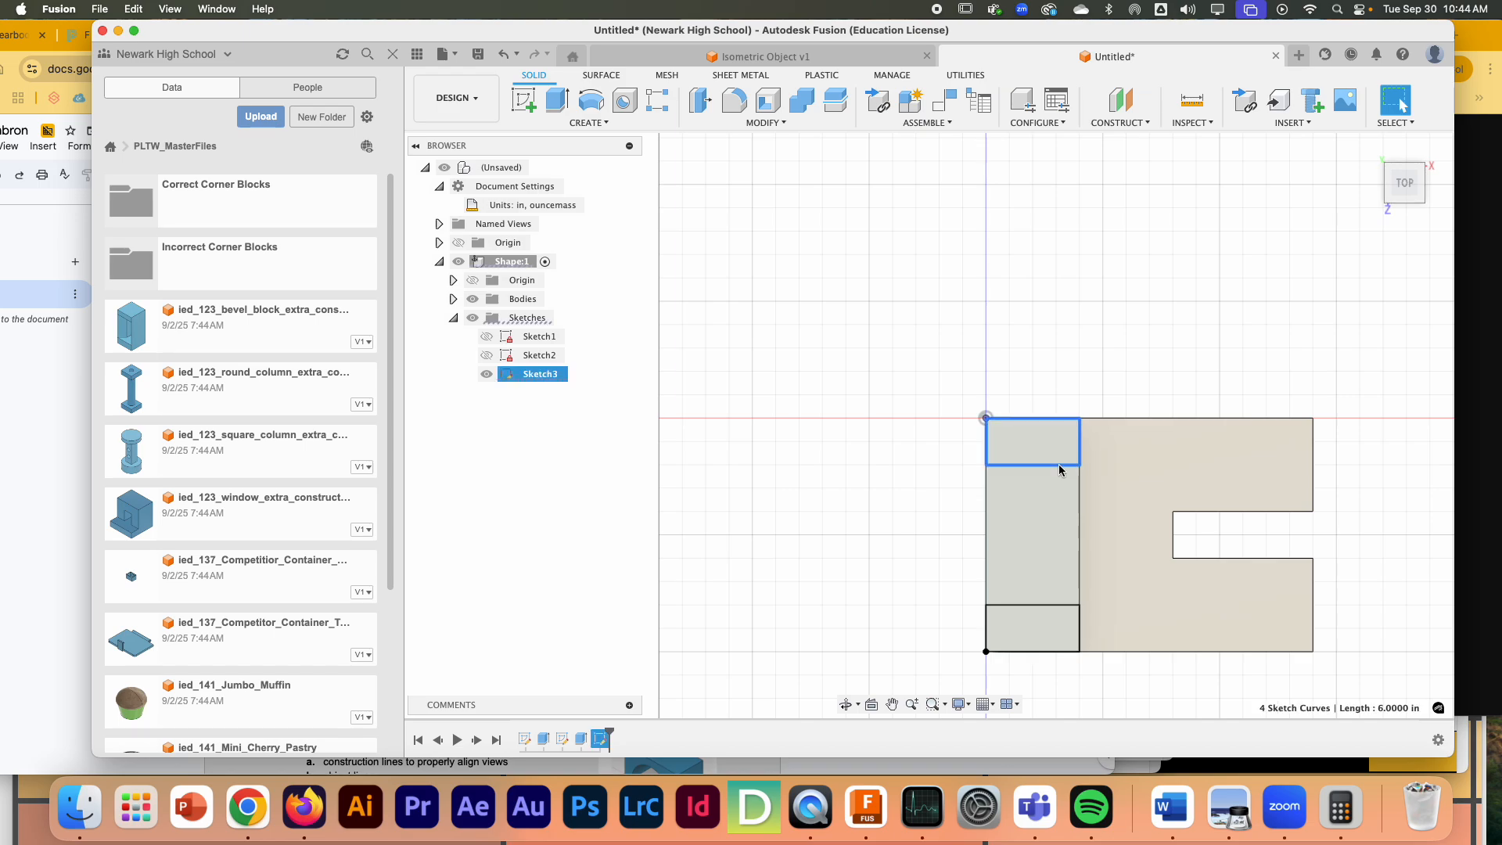
{"action": "left_click", "coordinate": [1049, 440]}
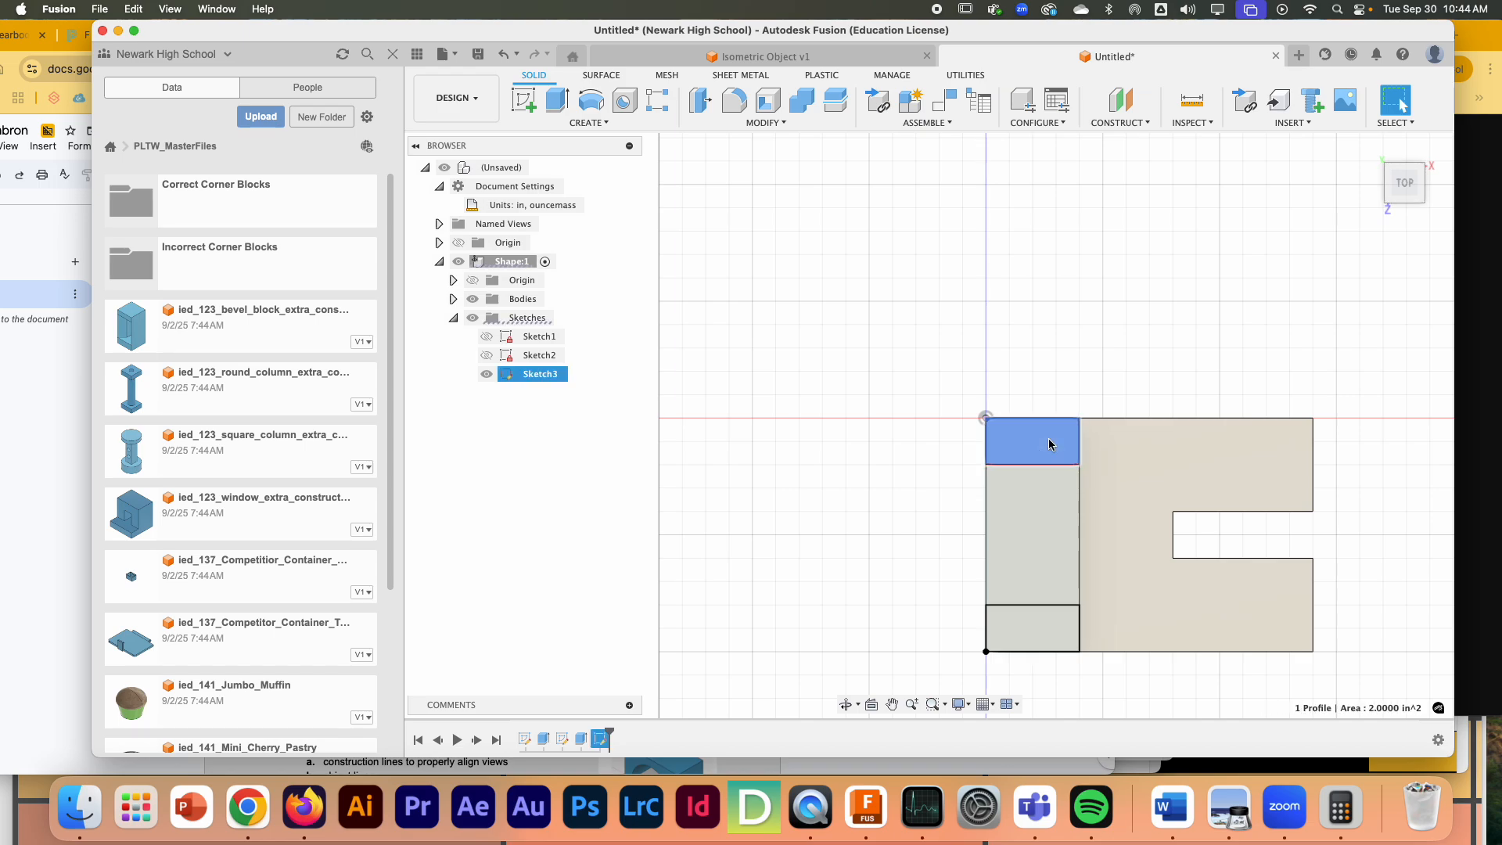
{"action": "left_click", "coordinate": [544, 373]}
{"action": "left_click", "coordinate": [504, 376]}
{"action": "left_click", "coordinate": [520, 106]}
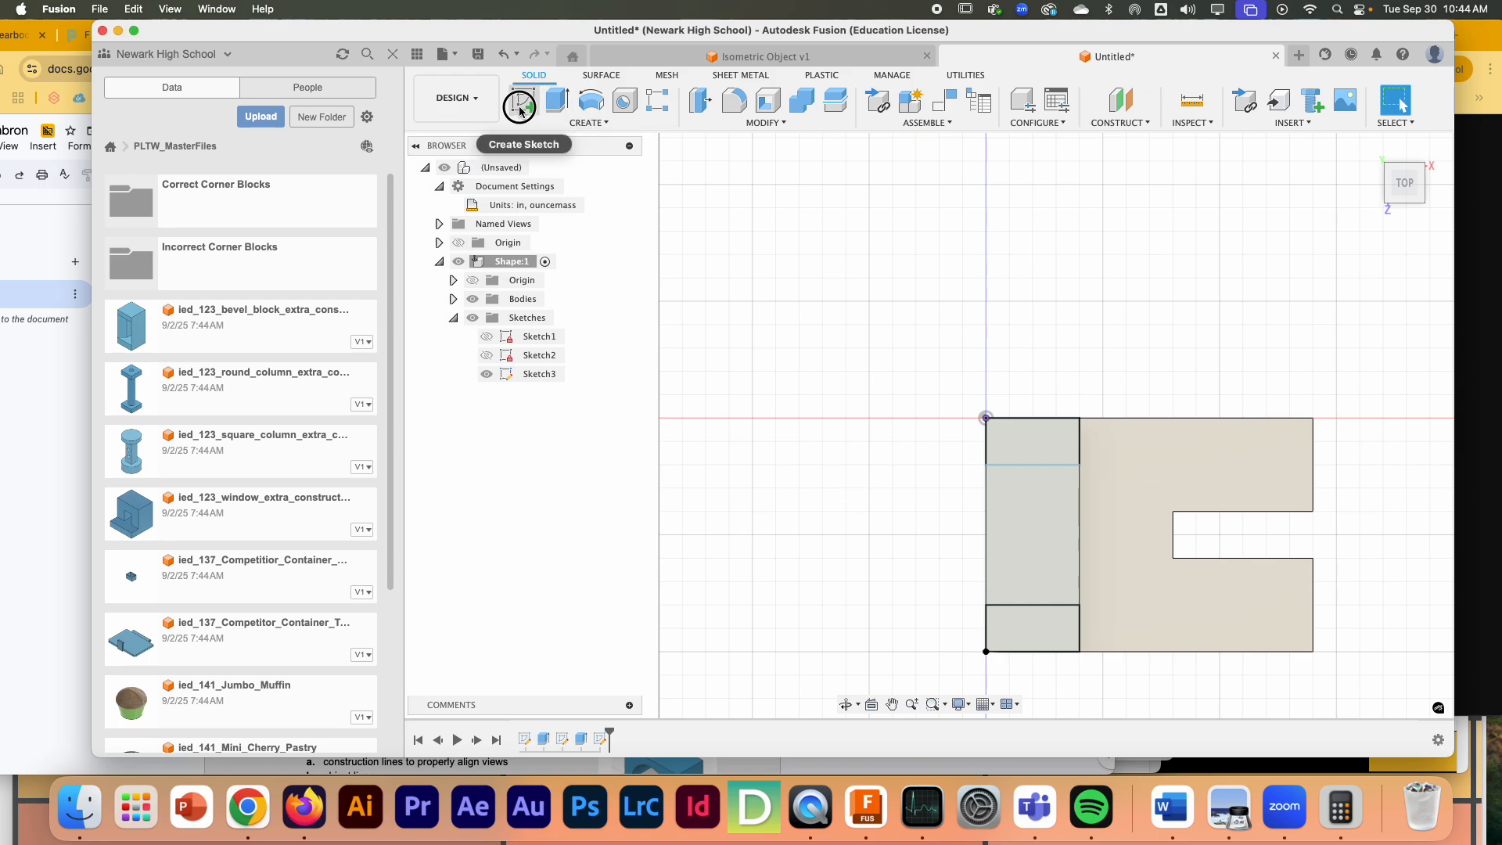
{"action": "left_click", "coordinate": [526, 374]}
{"action": "left_click", "coordinate": [560, 109]}
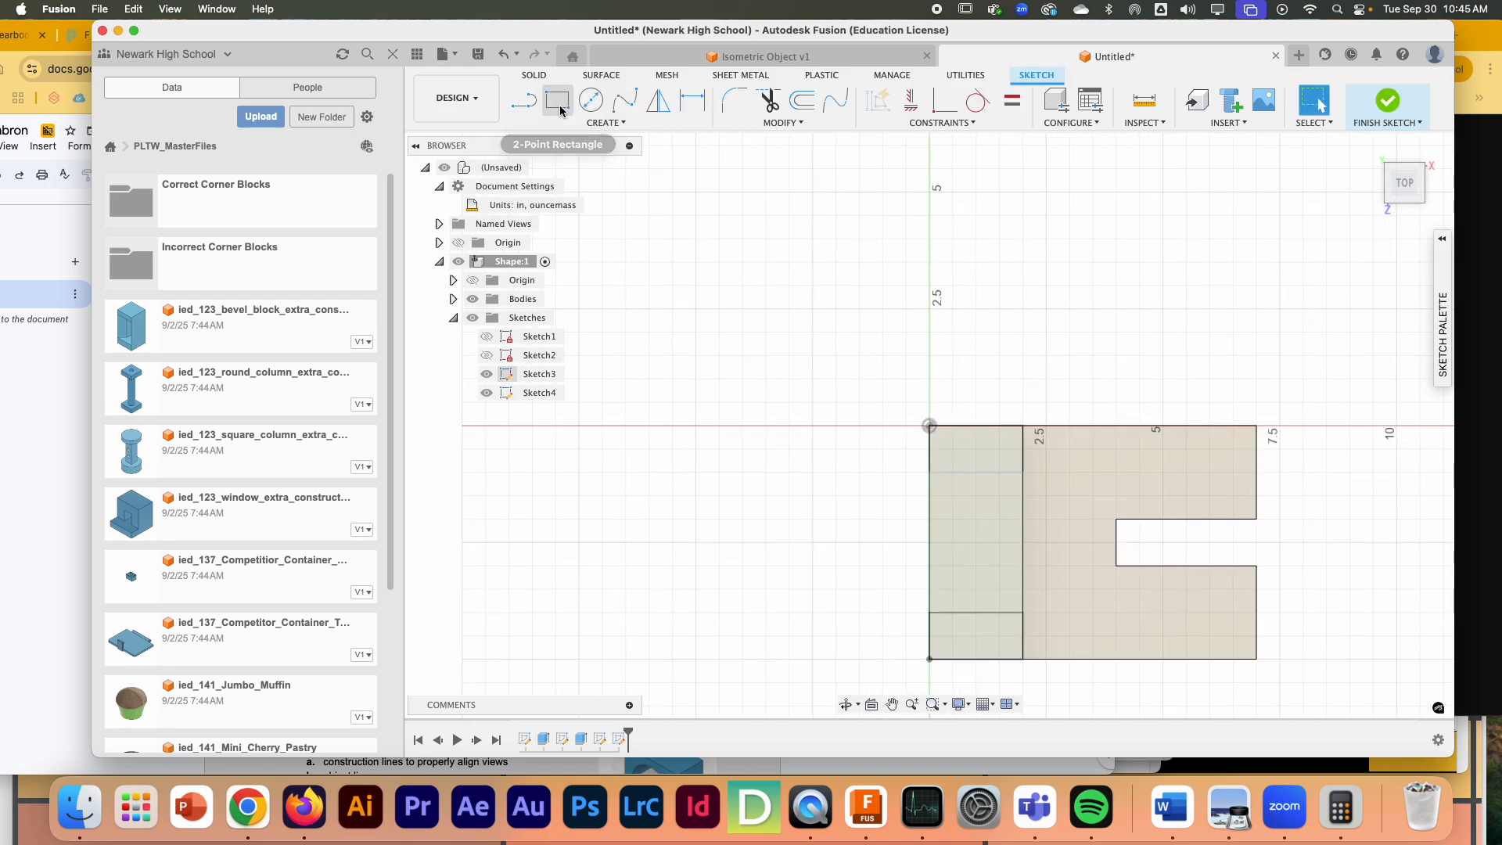
{"action": "left_click", "coordinate": [929, 471]}
{"action": "left_click", "coordinate": [1021, 612]}
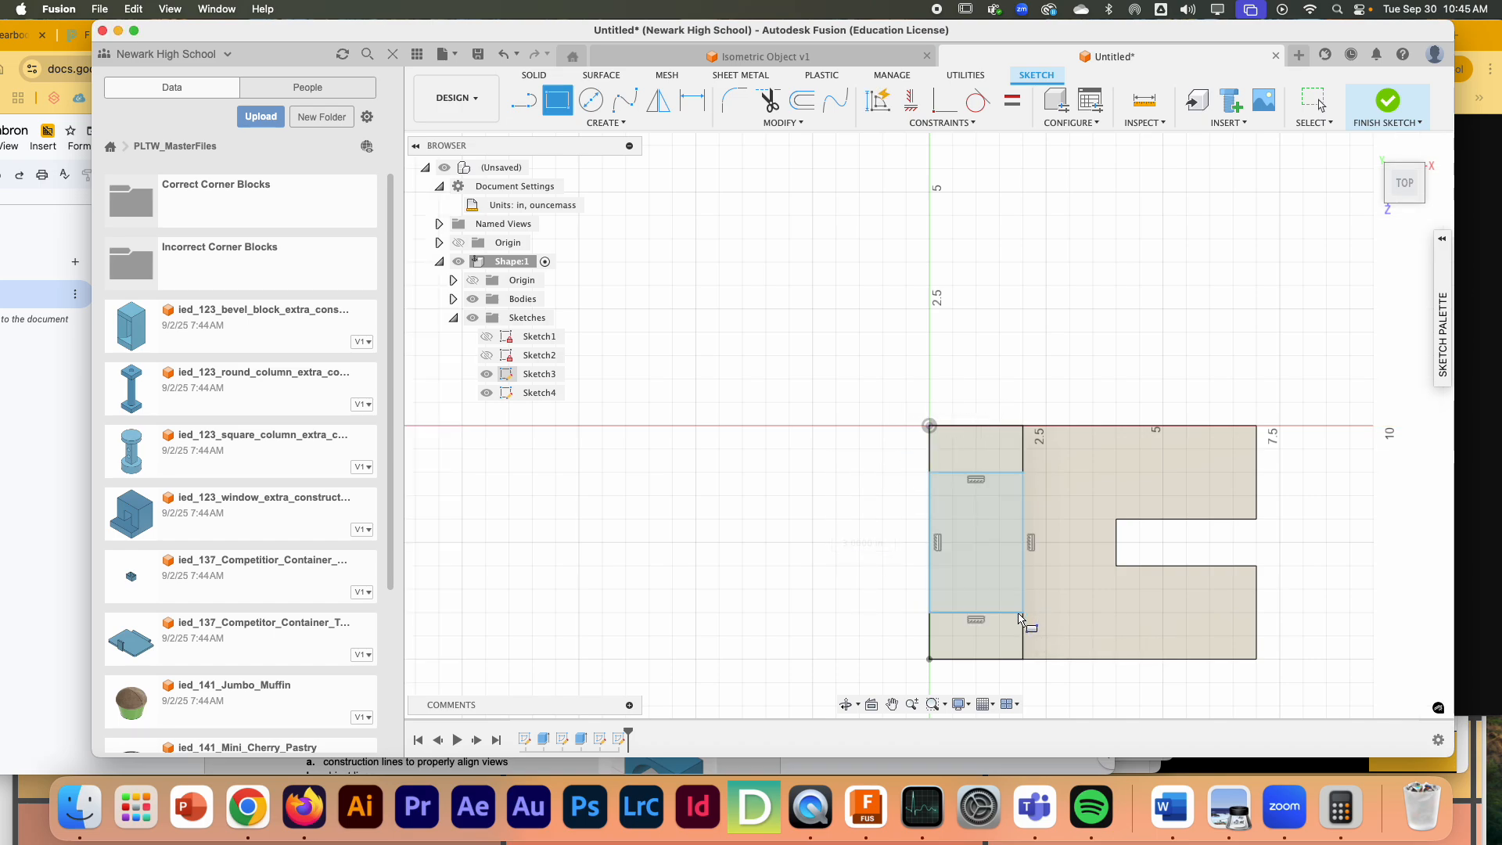
{"action": "key", "text": "Escape"}
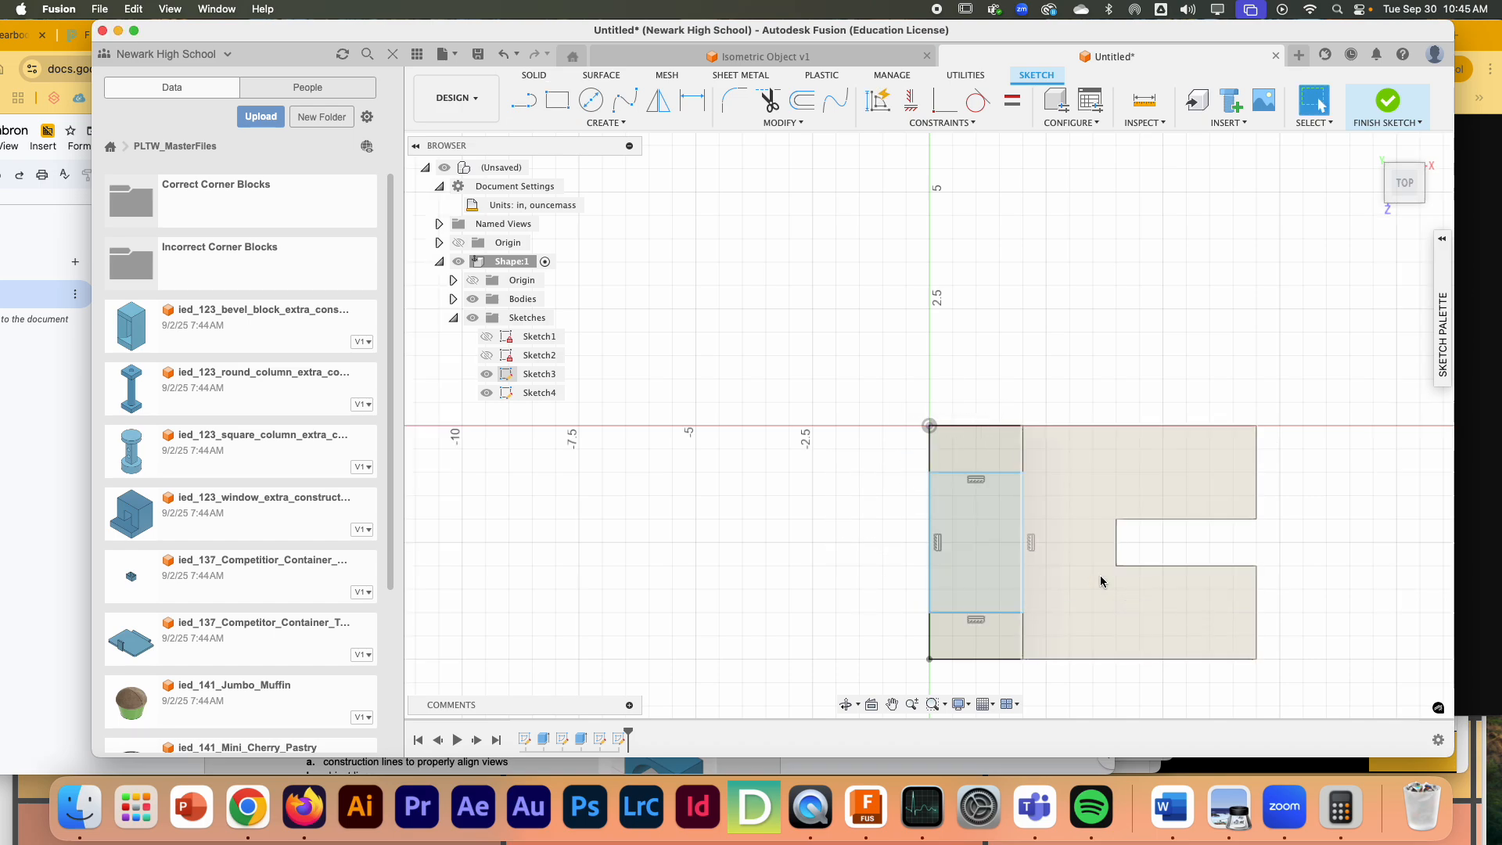
{"action": "key", "text": "super+z"}
{"action": "key", "text": "super+z"}
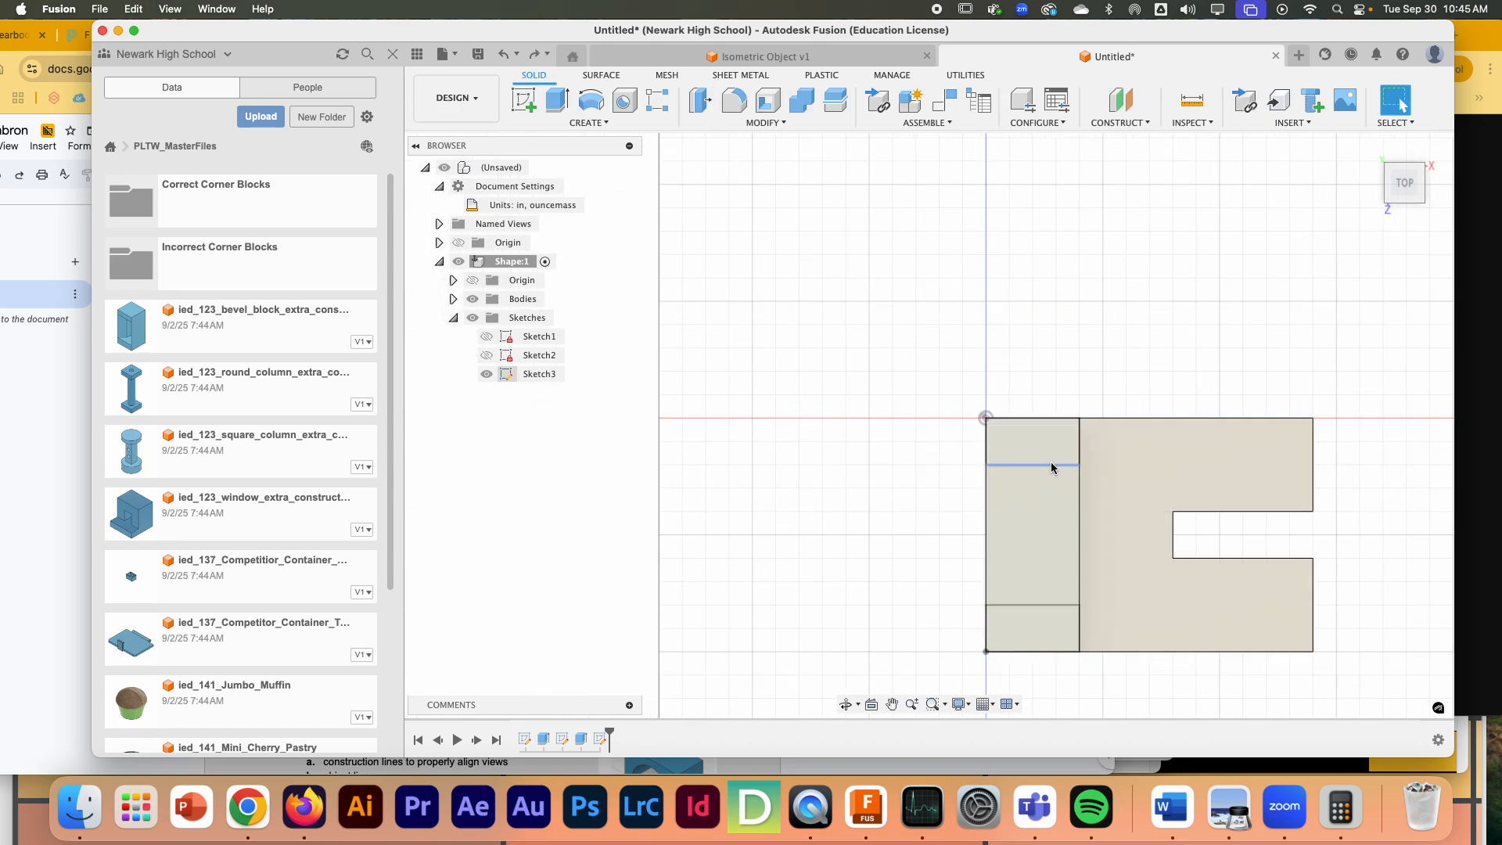
- Reopen the top-face sketch, dimension the depth of the first rectangle at the origin, and finish the sketch
{"action": "double_click", "coordinate": [1052, 468]}
{"action": "double_click", "coordinate": [507, 375]}
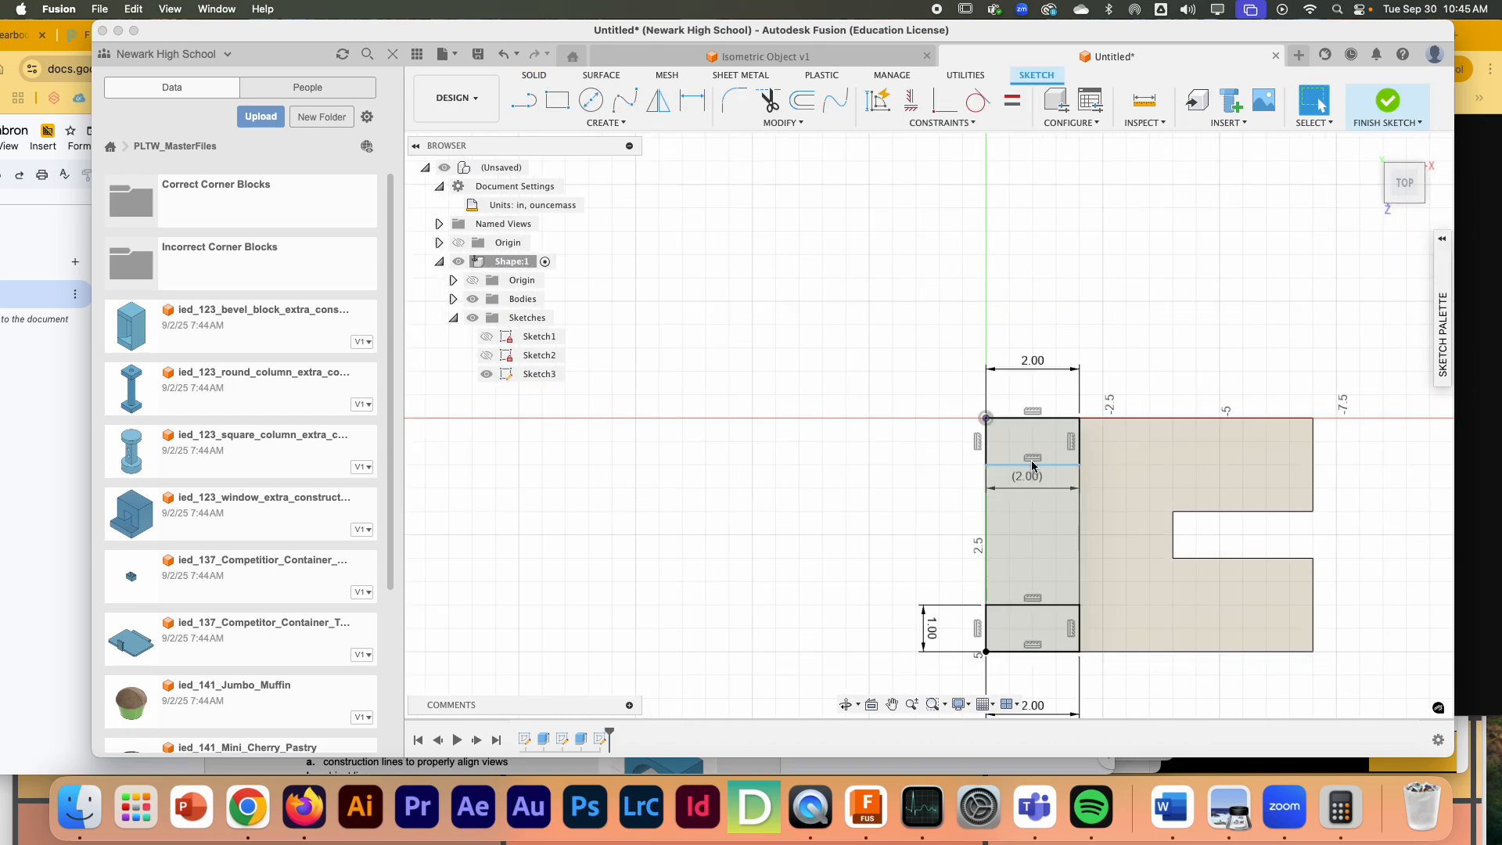
{"action": "left_click", "coordinate": [1079, 442]}
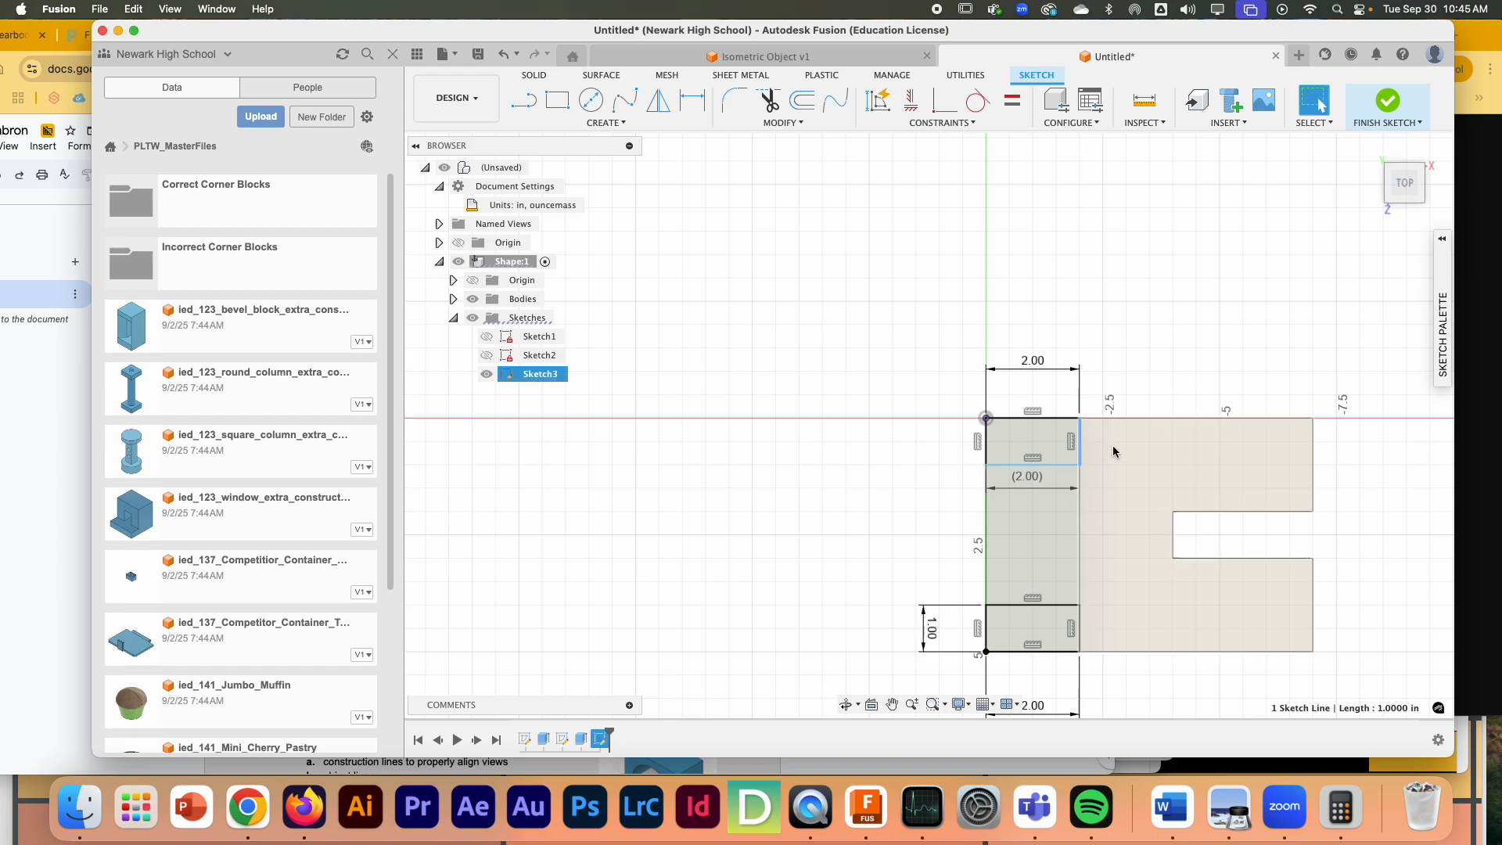
{"action": "key", "text": "d"}
{"action": "left_click", "coordinate": [949, 435]}
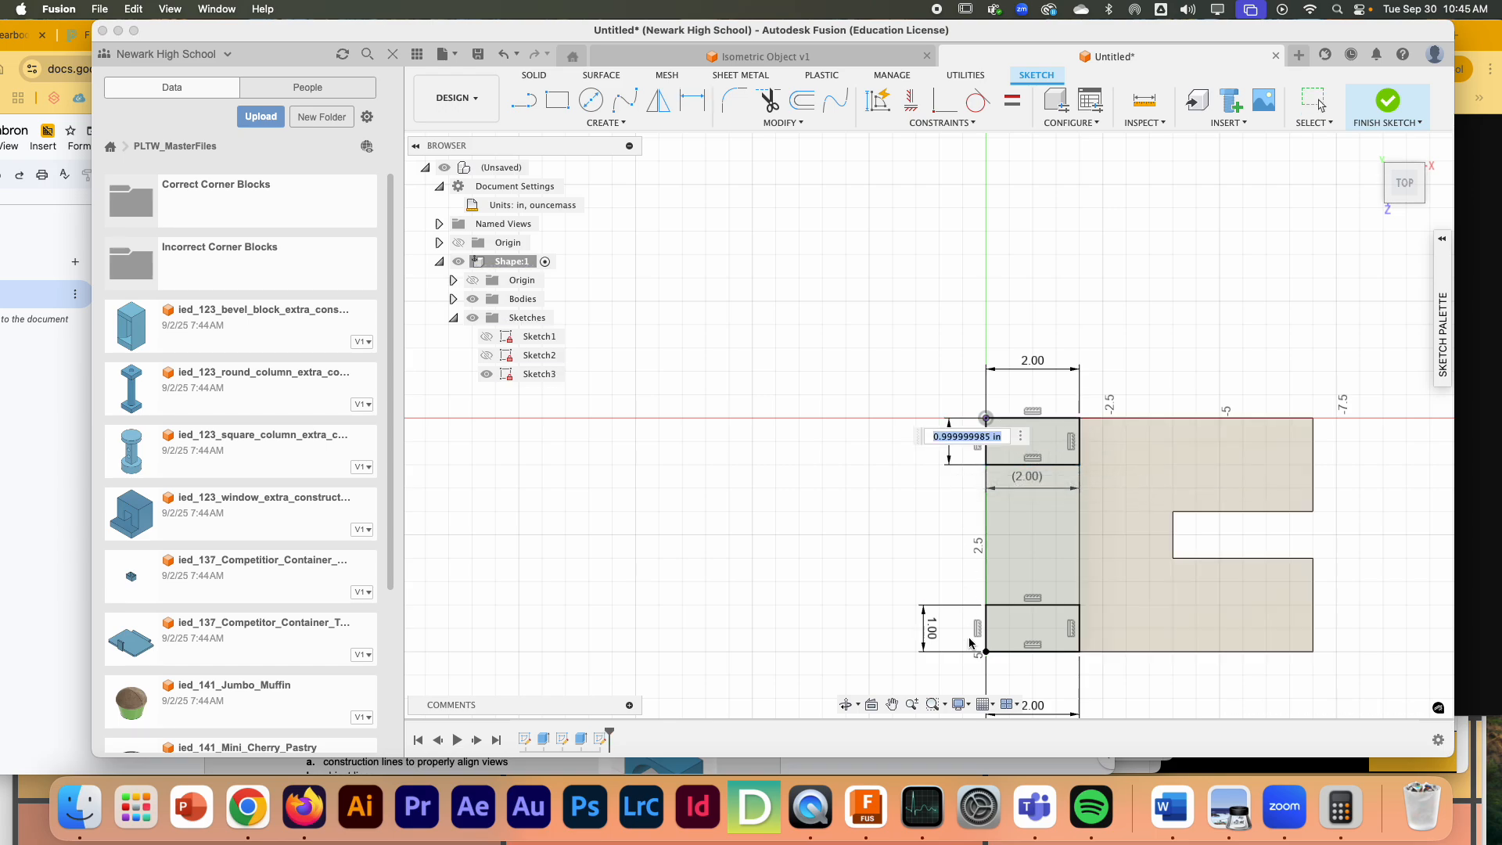
{"action": "key", "text": "Return"}
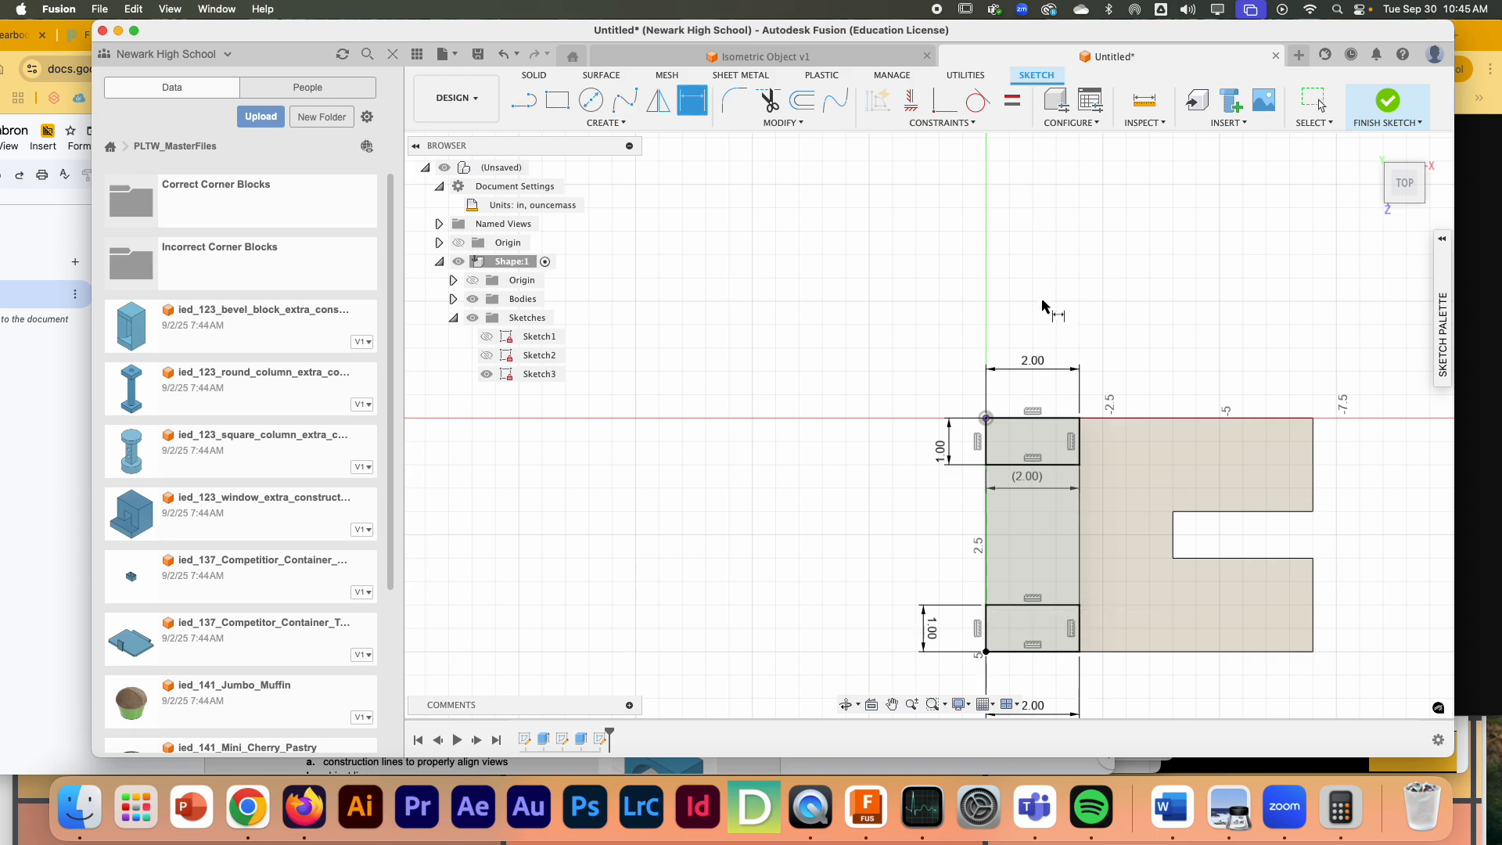
{"action": "left_click", "coordinate": [1388, 102]}
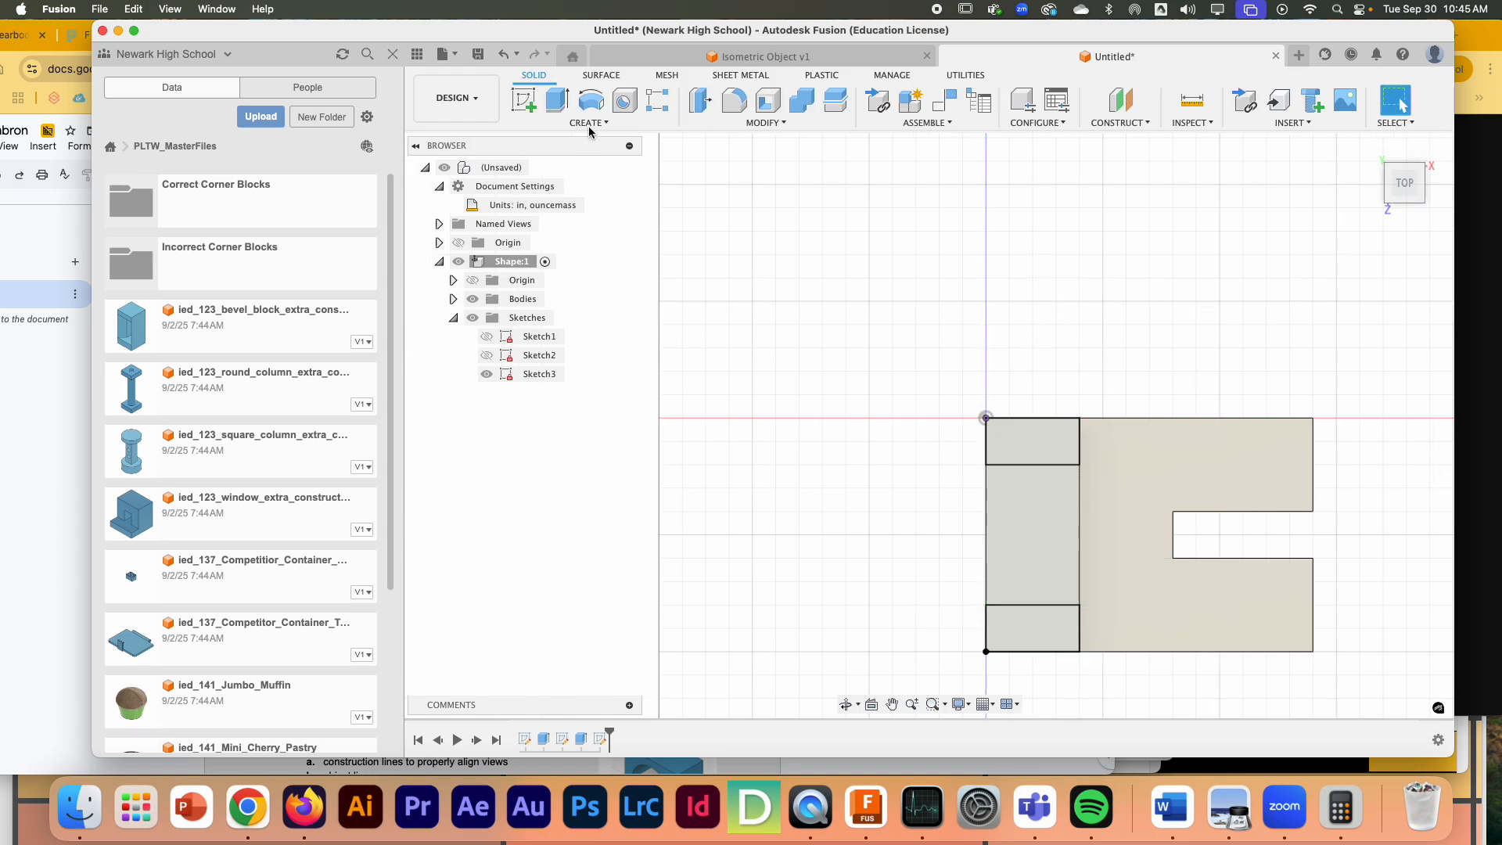
- Check the slot depth in Figure 9 and cut the middle top-face profile 1 in down into the upright with Extrude
{"action": "left_click", "coordinate": [568, 109]}
{"action": "left_click", "coordinate": [1032, 531]}
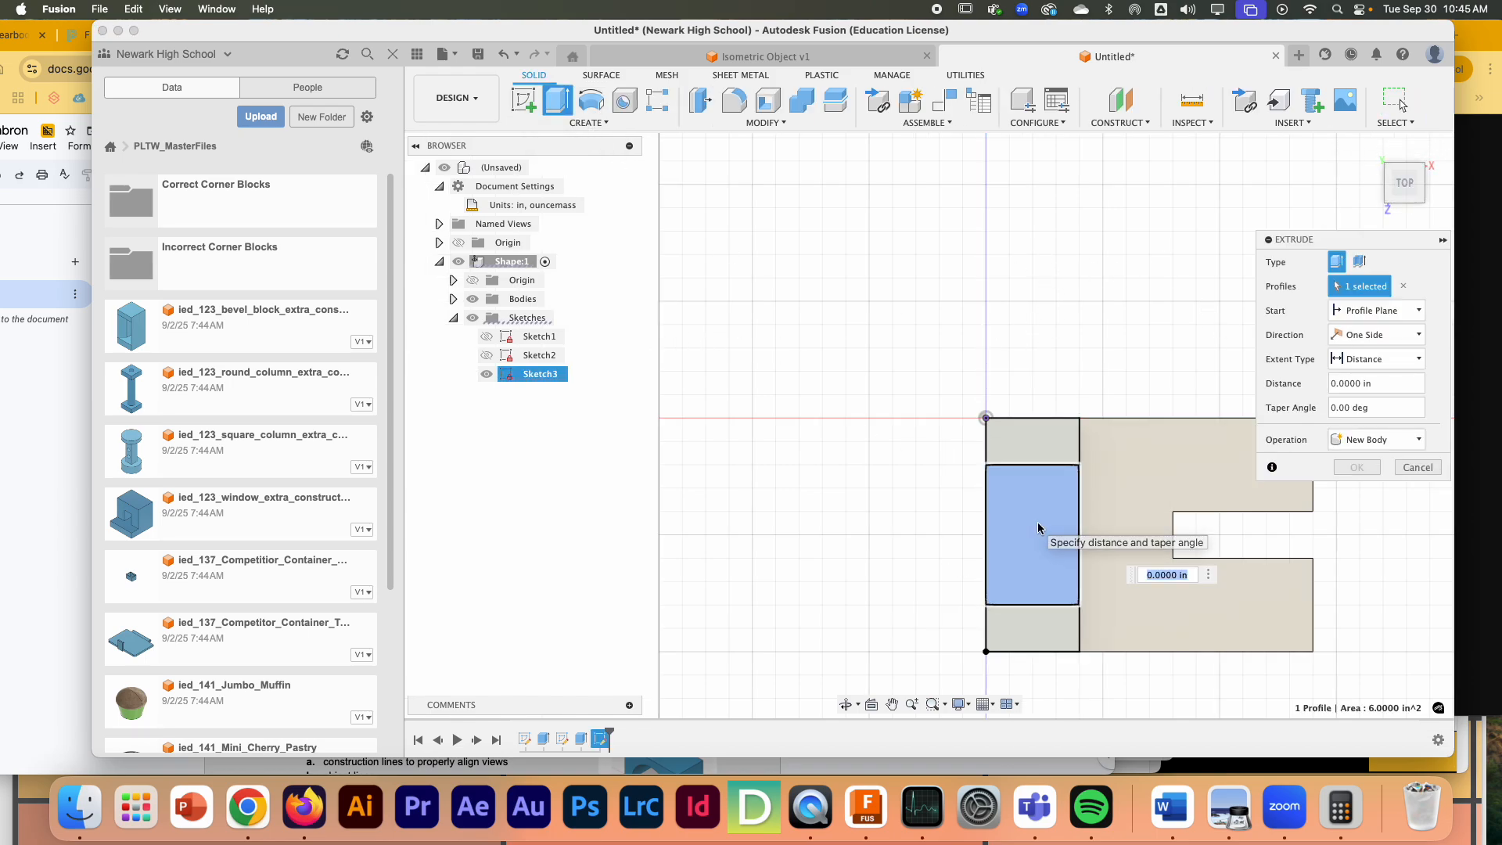
{"action": "left_click", "coordinate": [1369, 148]}
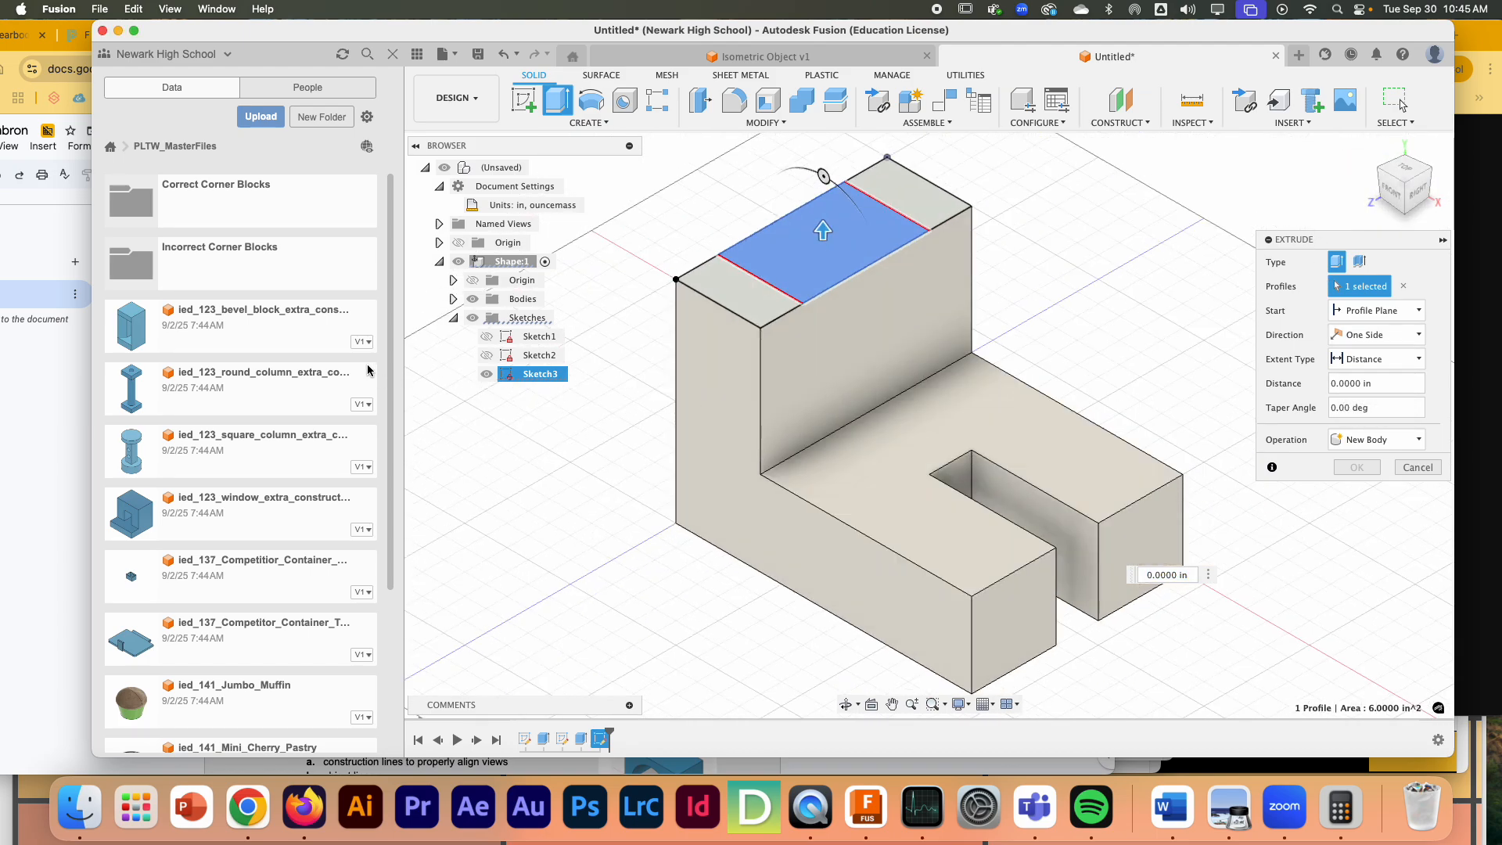
{"action": "left_click", "coordinate": [37, 450]}
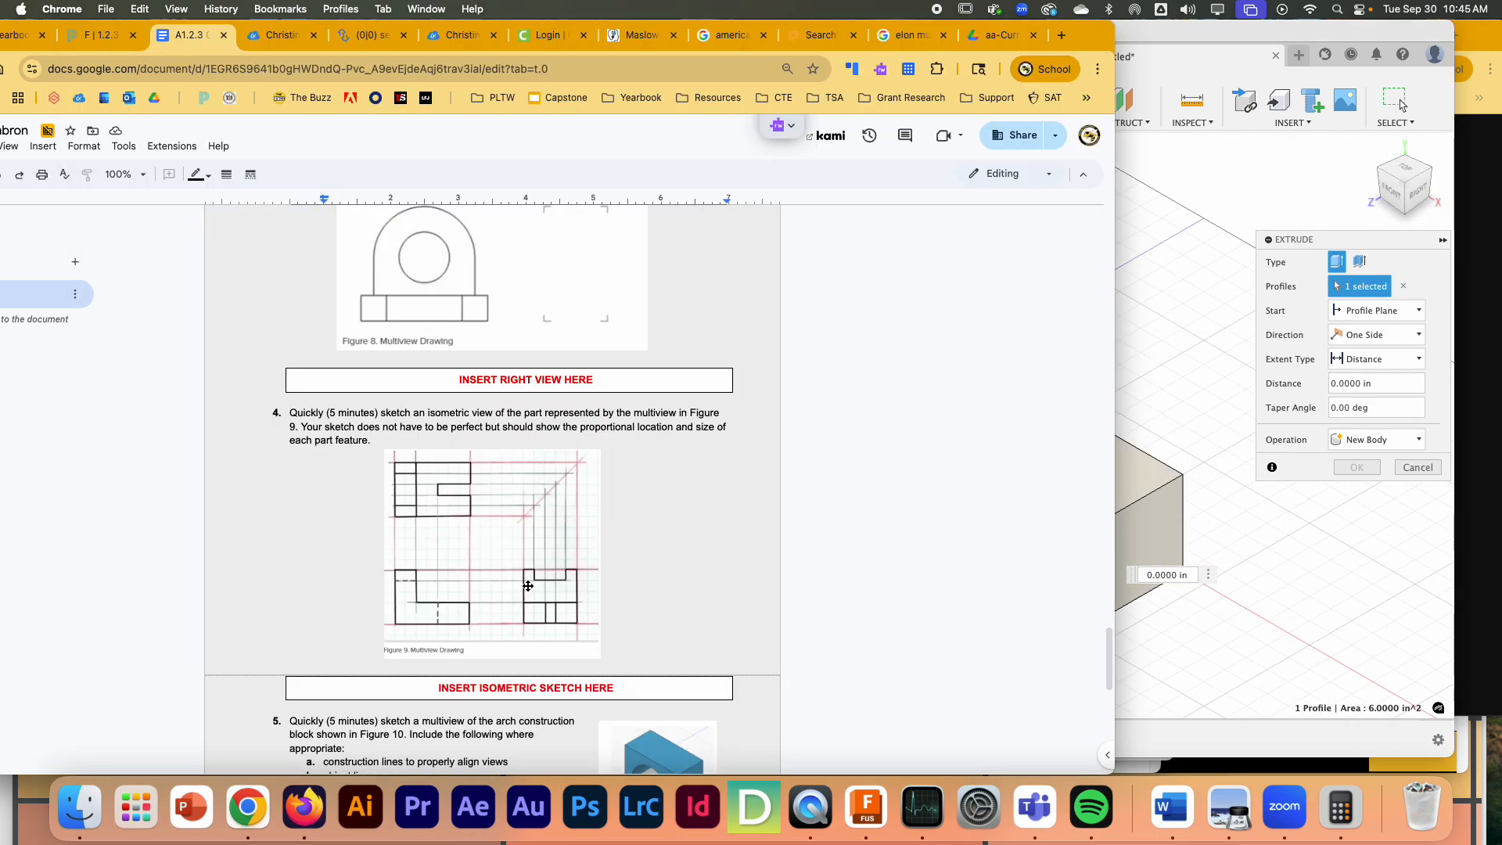
{"action": "left_click", "coordinate": [1148, 43]}
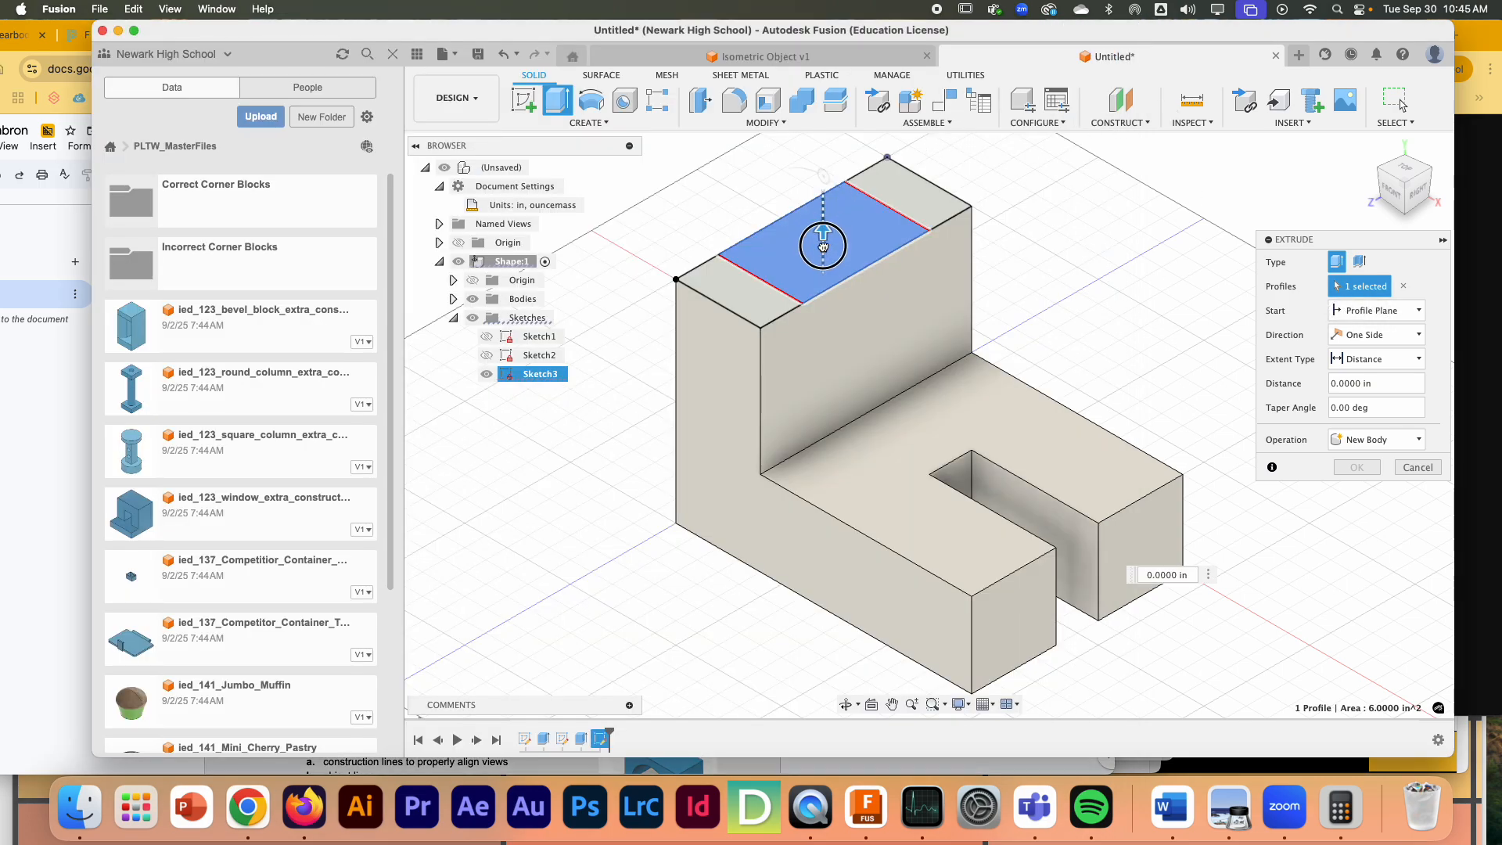
{"action": "left_click_drag", "start_coordinate": [823, 232], "coordinate": [823, 285]}
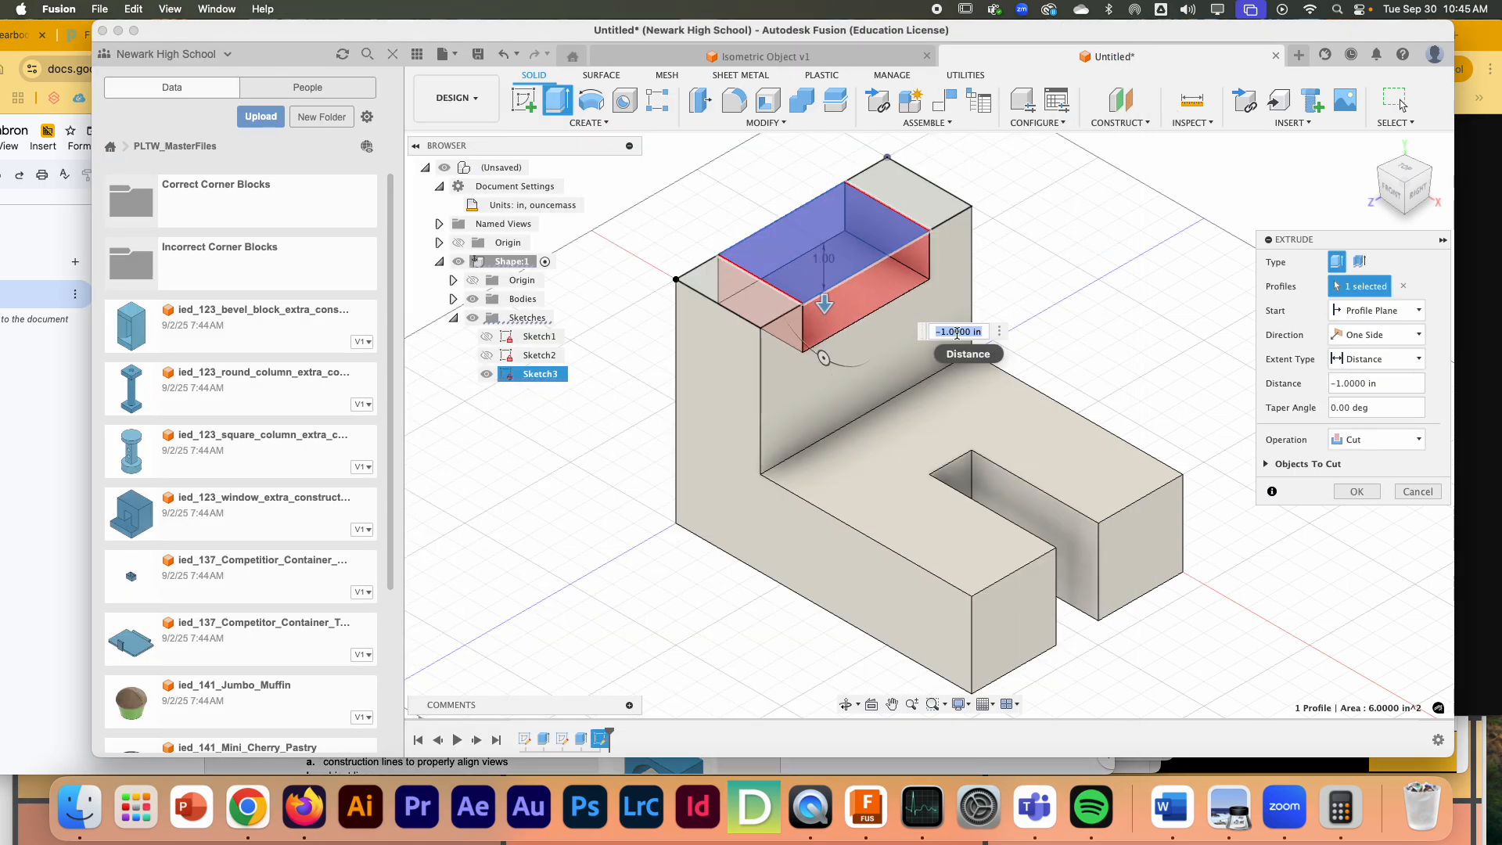
{"action": "key", "text": "Return"}
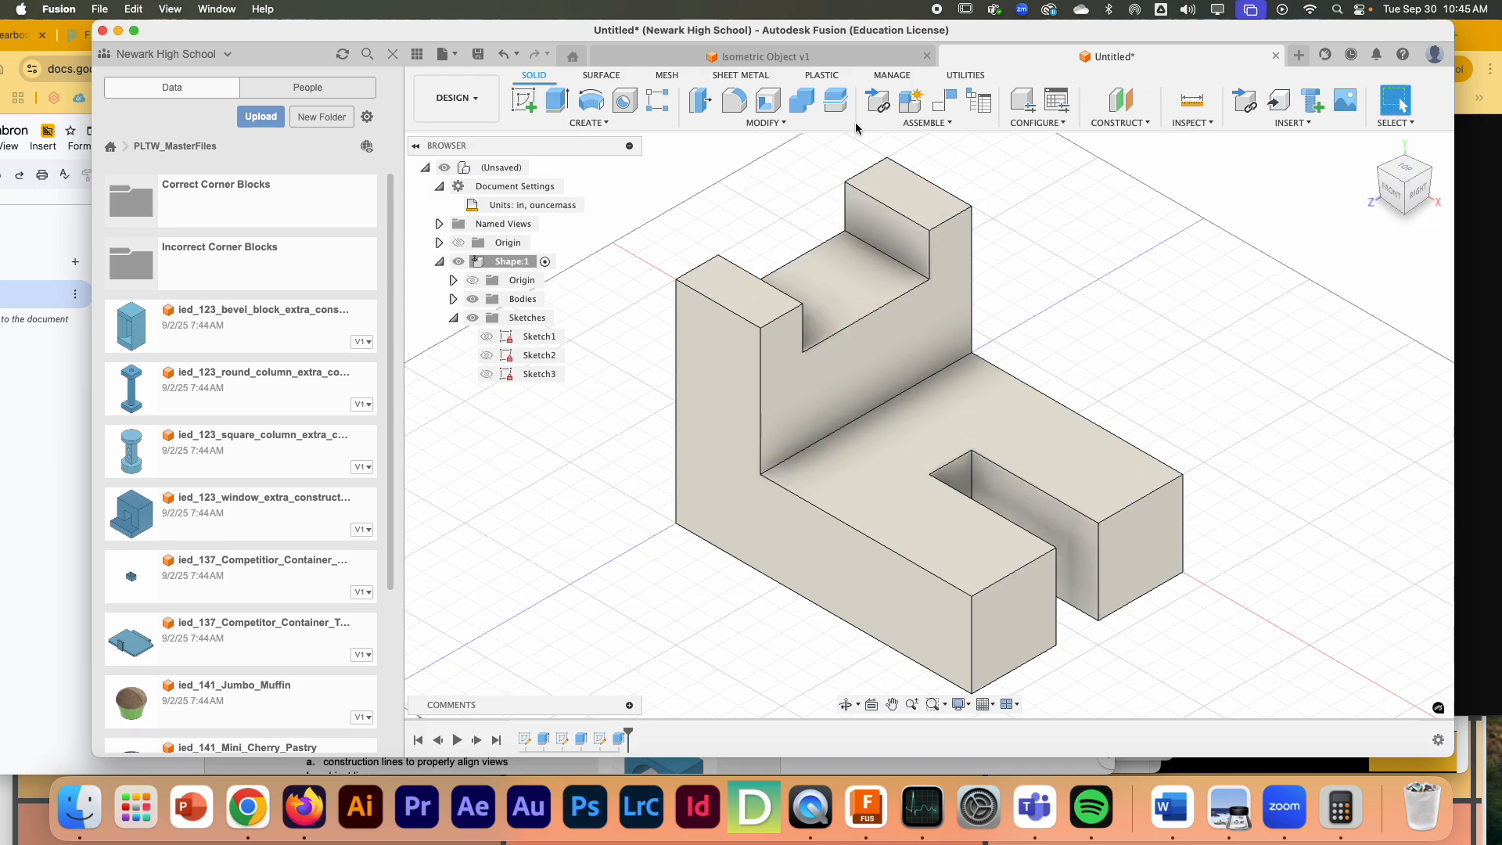
- Return to the worksheet's Figure 9 multiview drawing in Chrome
{"action": "left_click", "coordinate": [8, 501]}
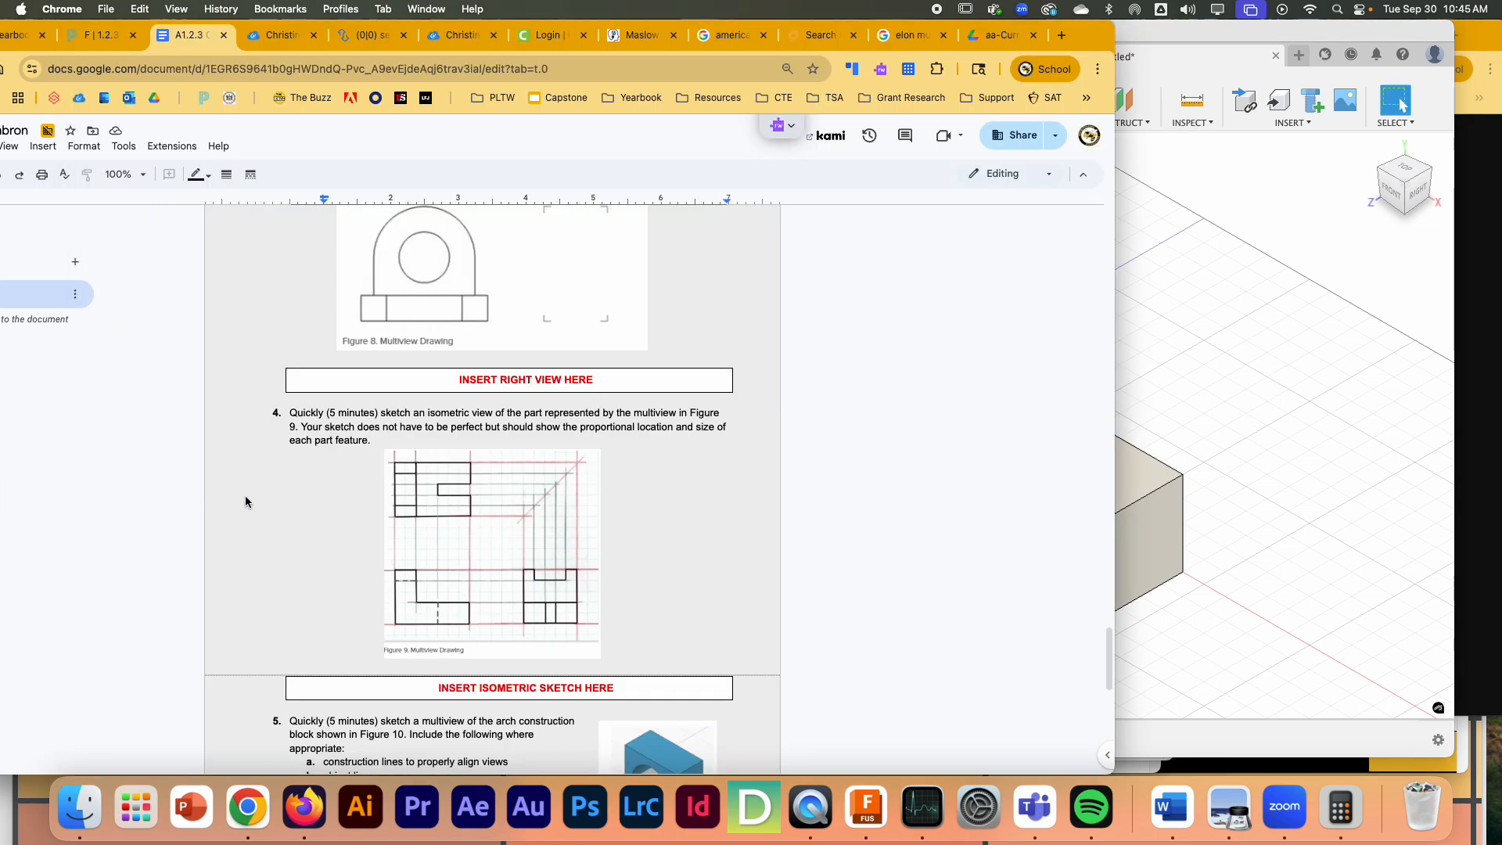